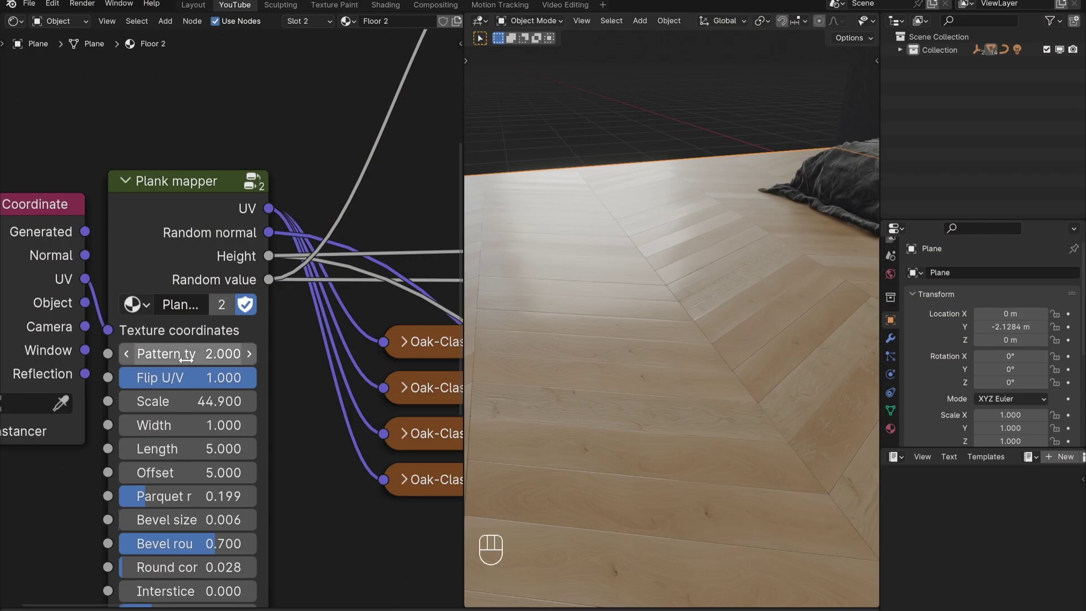
Set the pattern type of the Plank mapper node to 3.
click(188, 360)
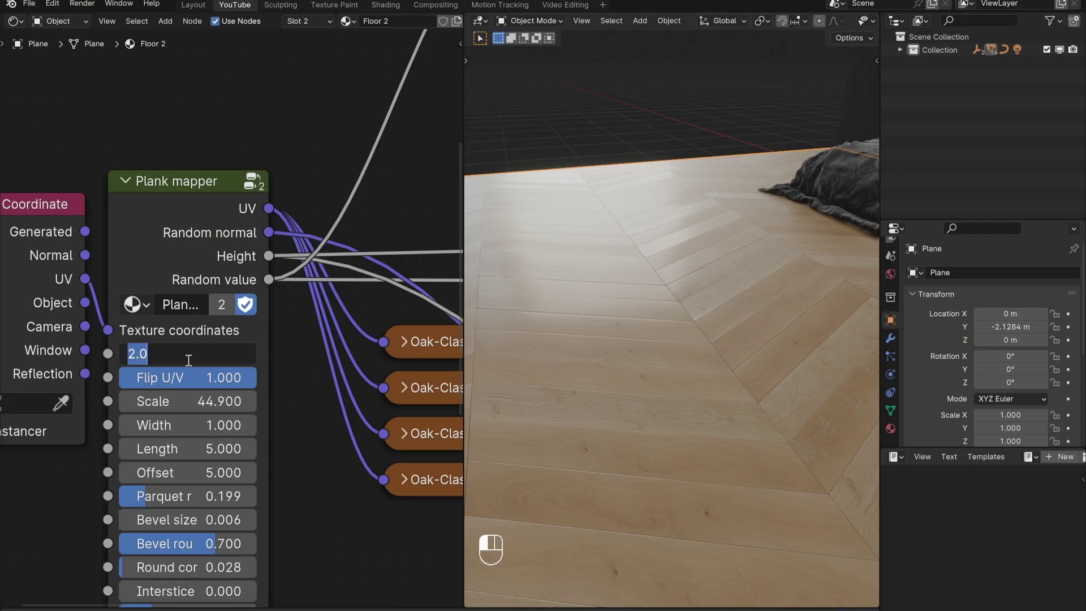
text(3)
key(Return)
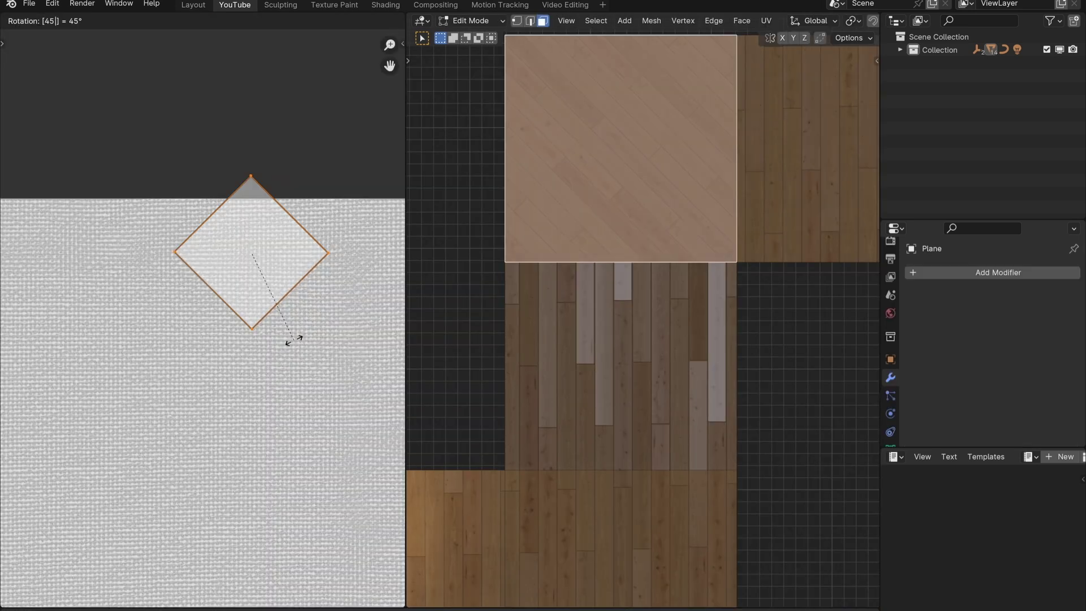
Rotate the selected floor face's UVs by 45° and return to Object Mode.
key(Return)
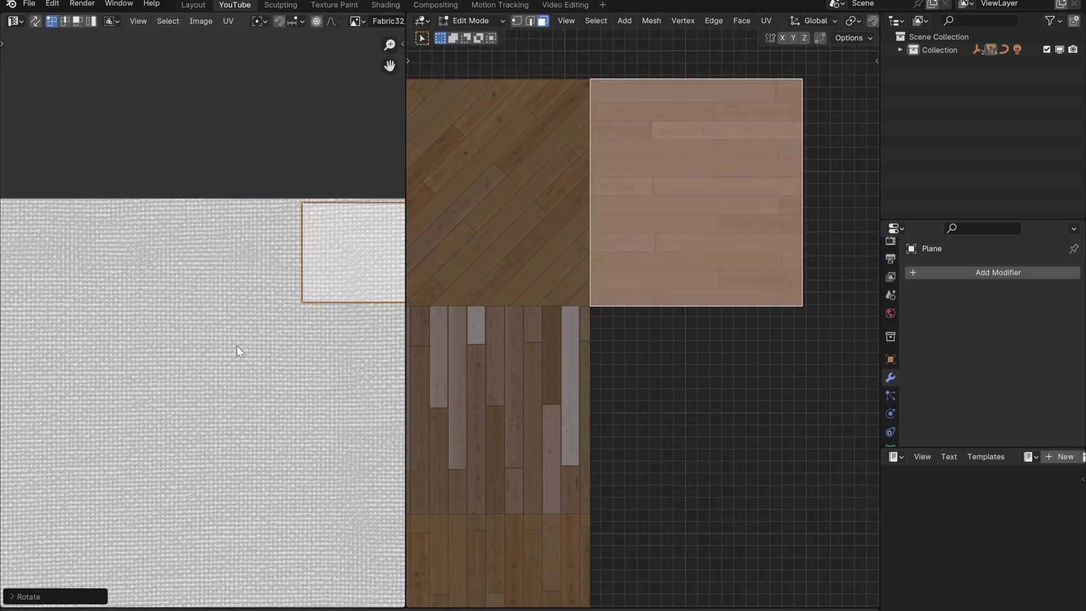
key(Tab)
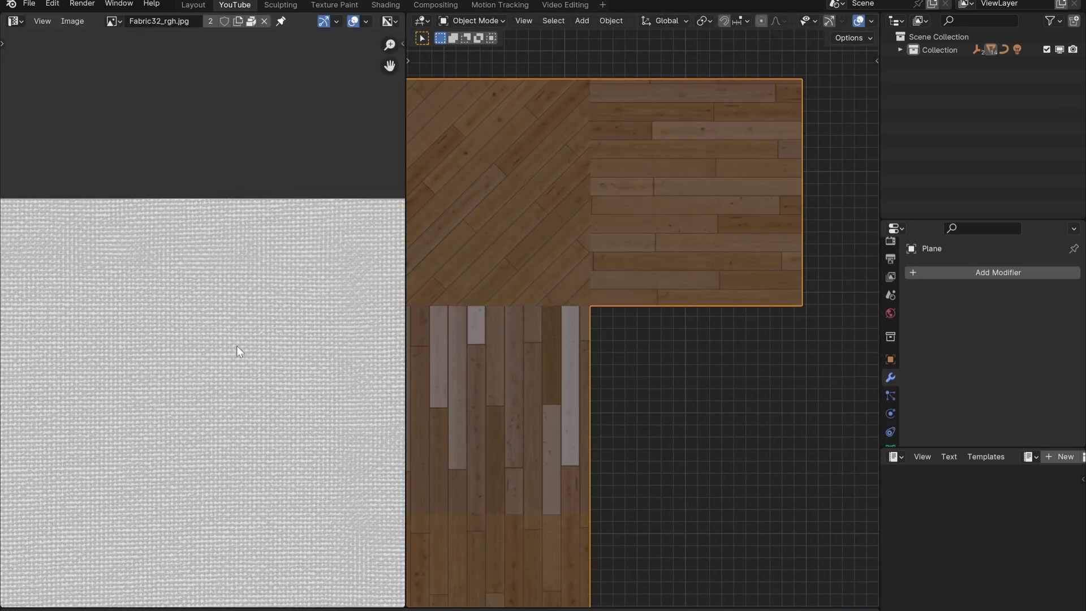
middle_drag(699, 377, 684, 315)
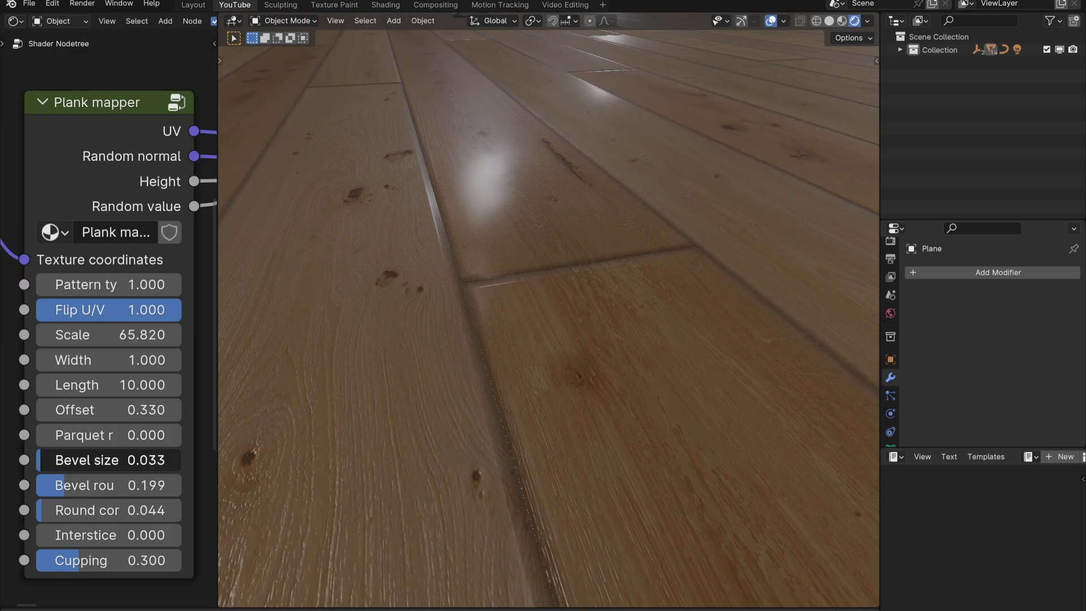
Try different bevel size and plank offset values on the Plank mapper, and undo the offset change.
drag(110, 460, 130, 460)
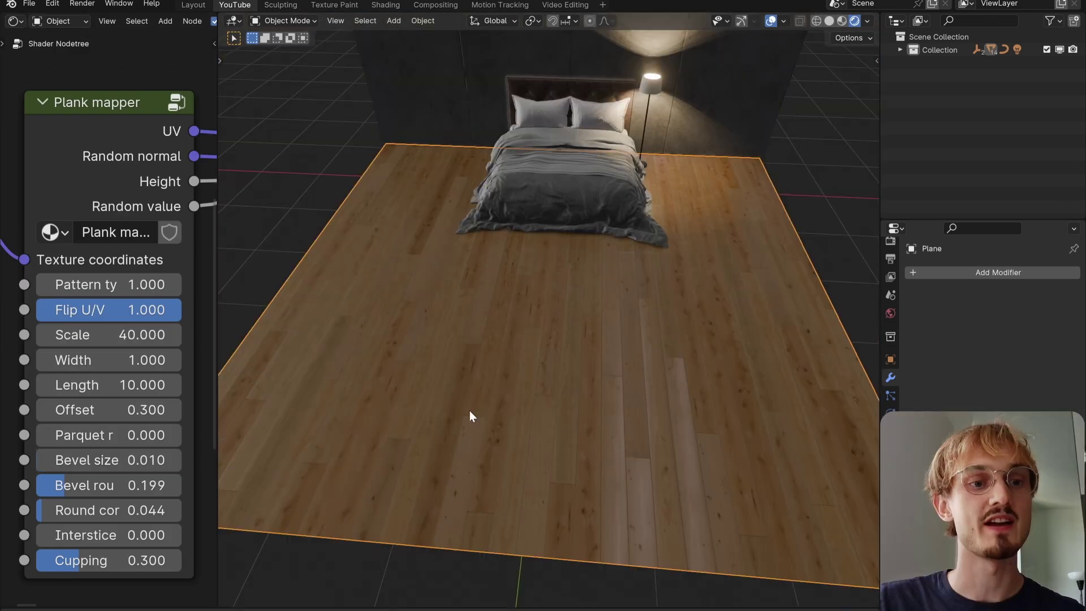
drag(132, 409, 89, 410)
key(ctrl+z)
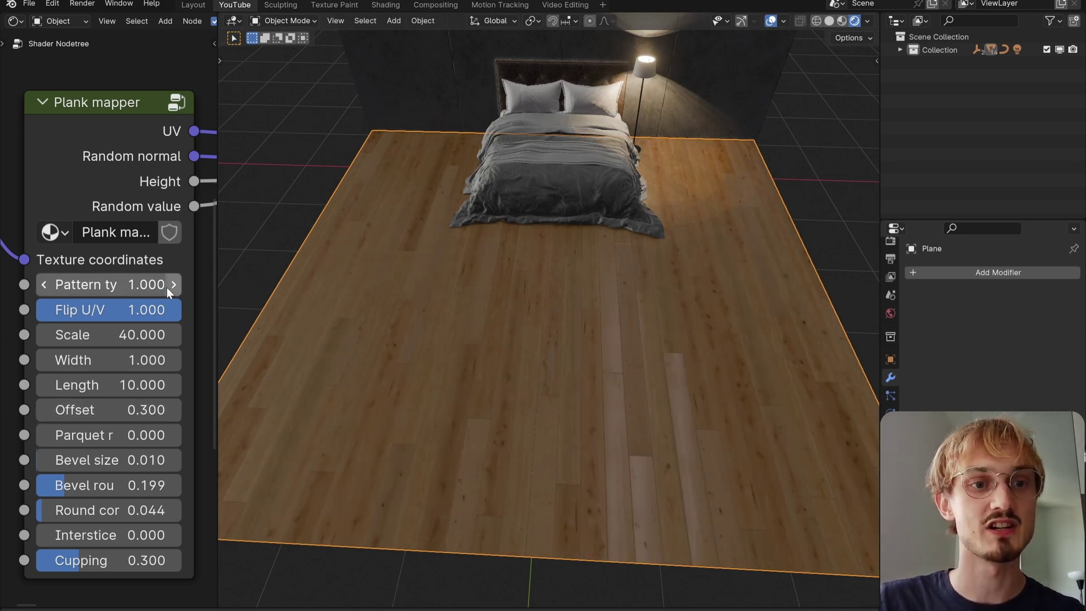
Set the Plank mapper's pattern type to 2 for the floor.
click(171, 287)
click(148, 286)
text(2)
key(Return)
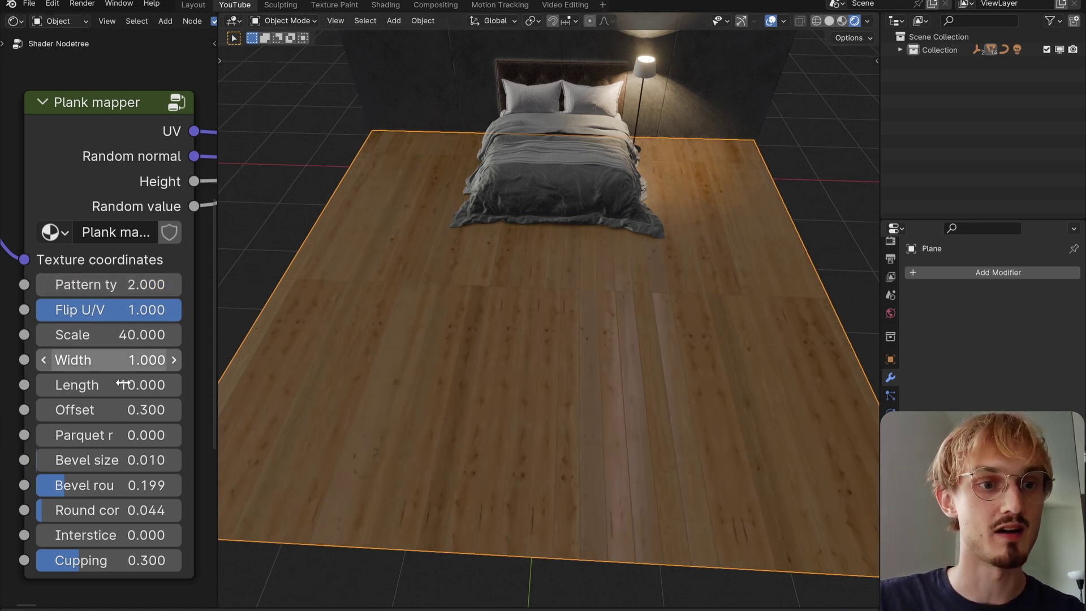
Set the plank offset to 5 and the plank length to 5.
double_click(118, 408)
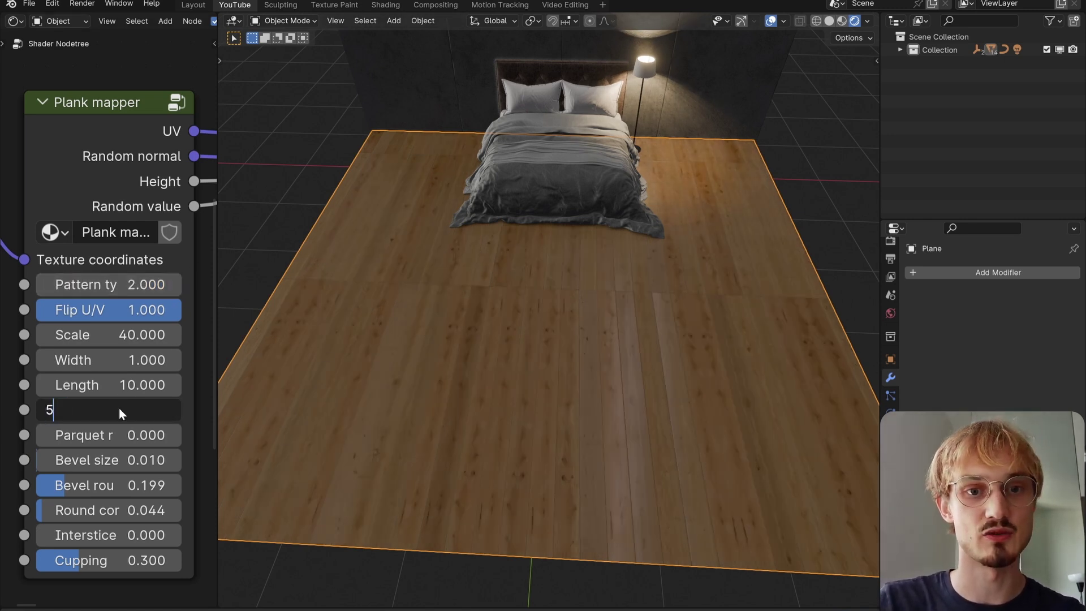
key(Return)
double_click(127, 386)
text(5)
key(Return)
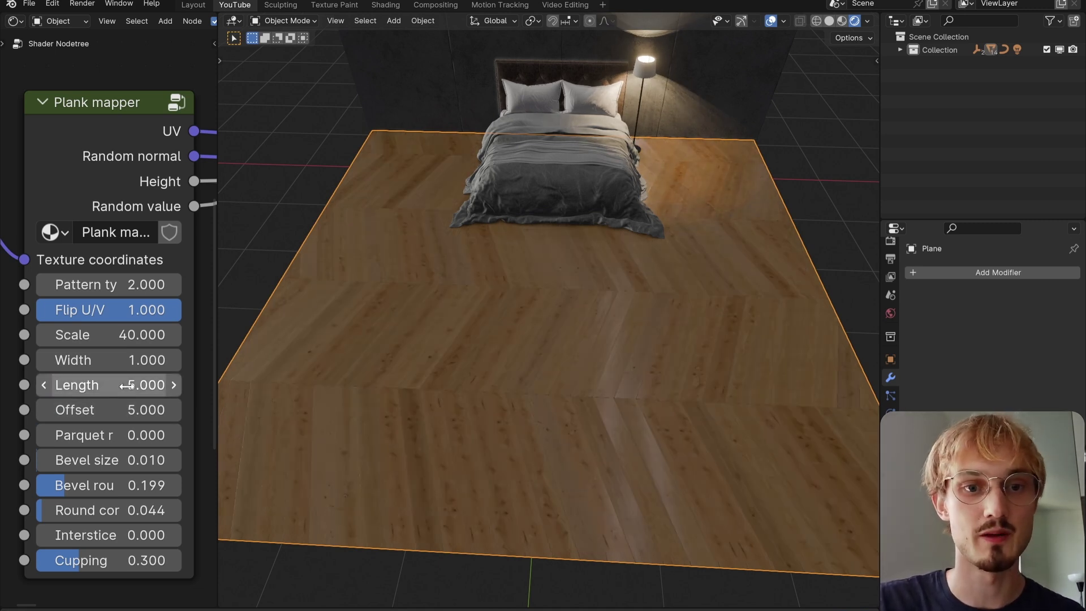
Set the plank length to 3 and the offset to 10, and inspect the chevron floor.
double_click(127, 385)
text(7)
key(Return)
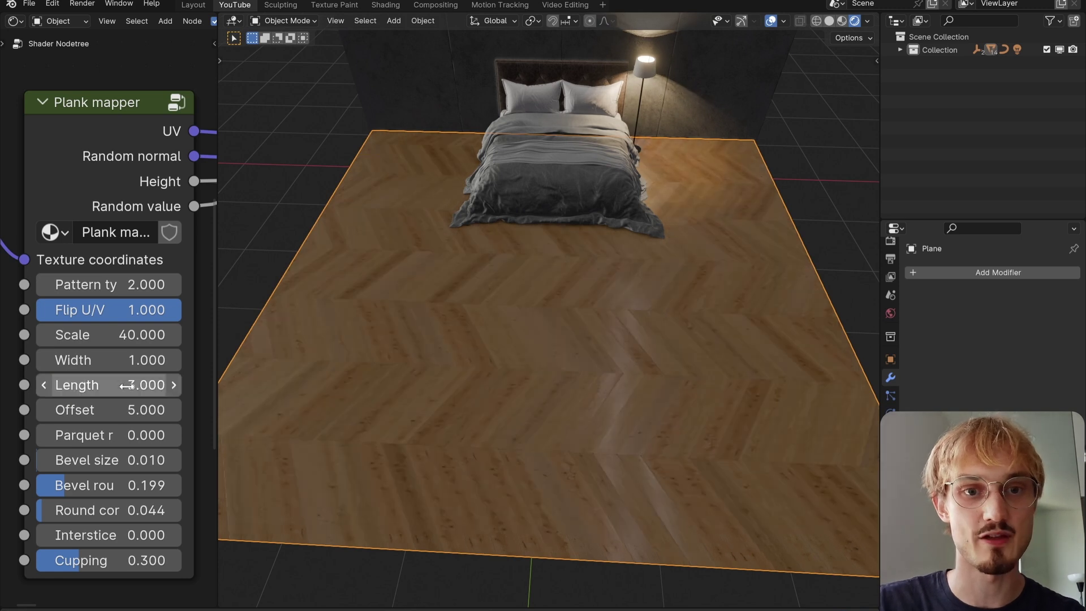
double_click(130, 409)
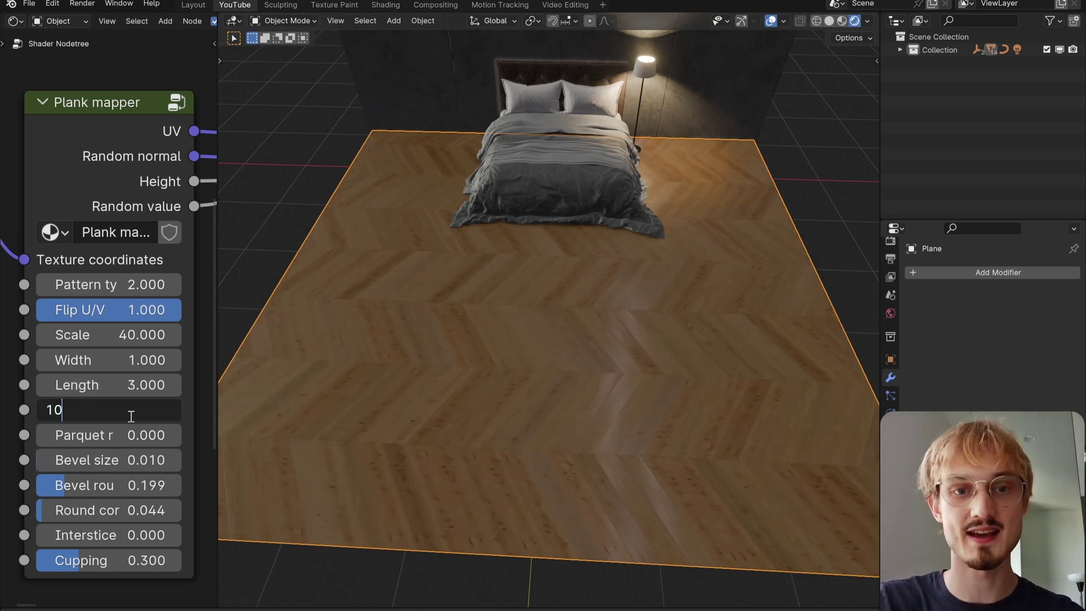
key(Return)
scroll(532, 375, up, 5)
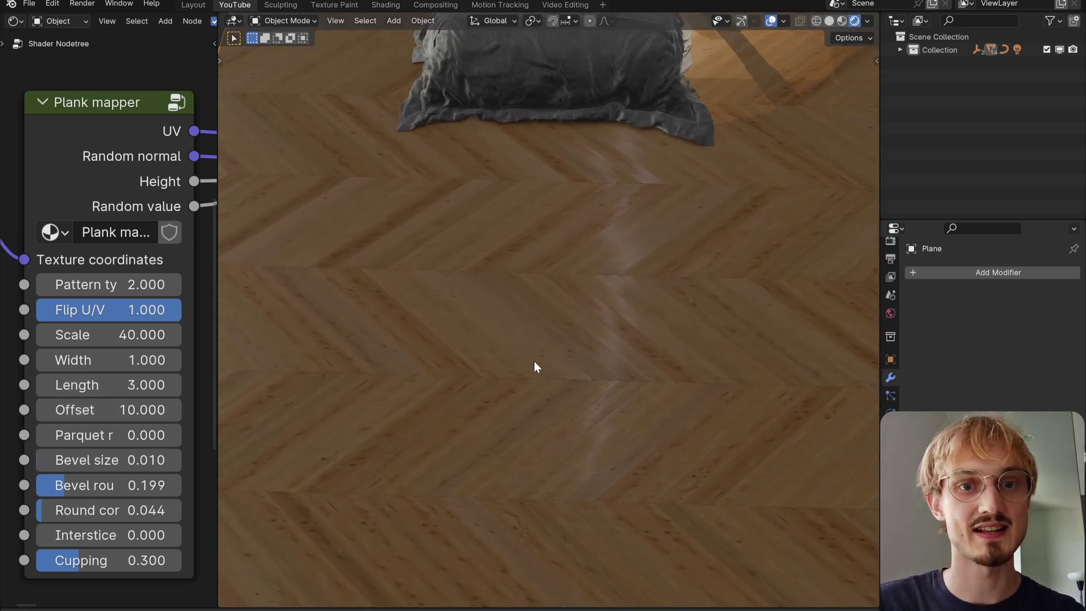
scroll(534, 366, down, 8)
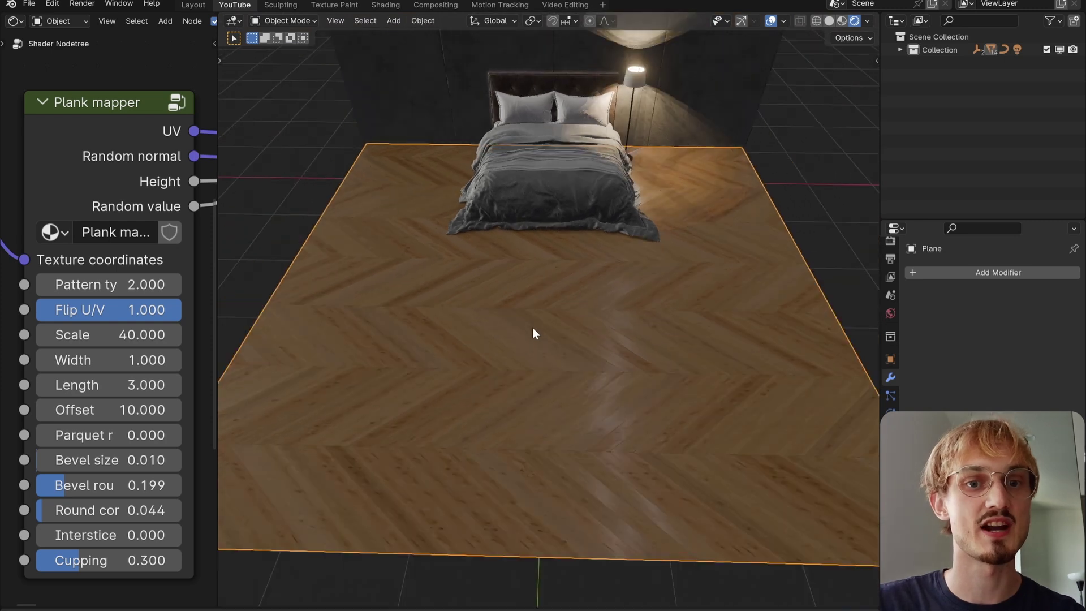
Switch the plank pattern type to 3 and set the plank length to 5.
click(173, 285)
double_click(130, 386)
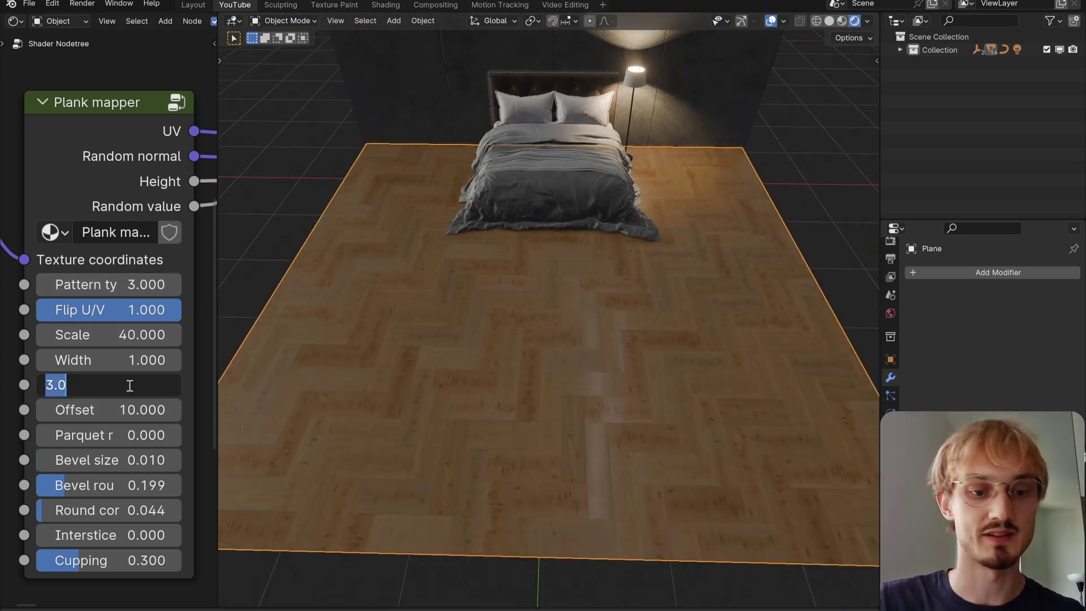
text(5)
key(Return)
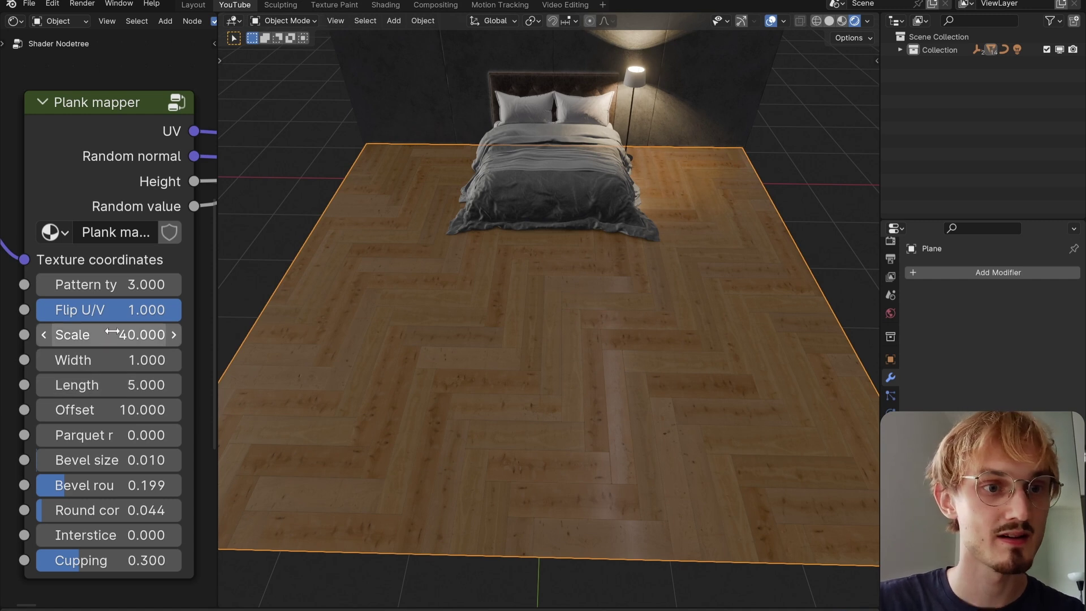
Raise the plank scale to 65.820 and inspect the herringbone floor up close.
drag(113, 334, 226, 334)
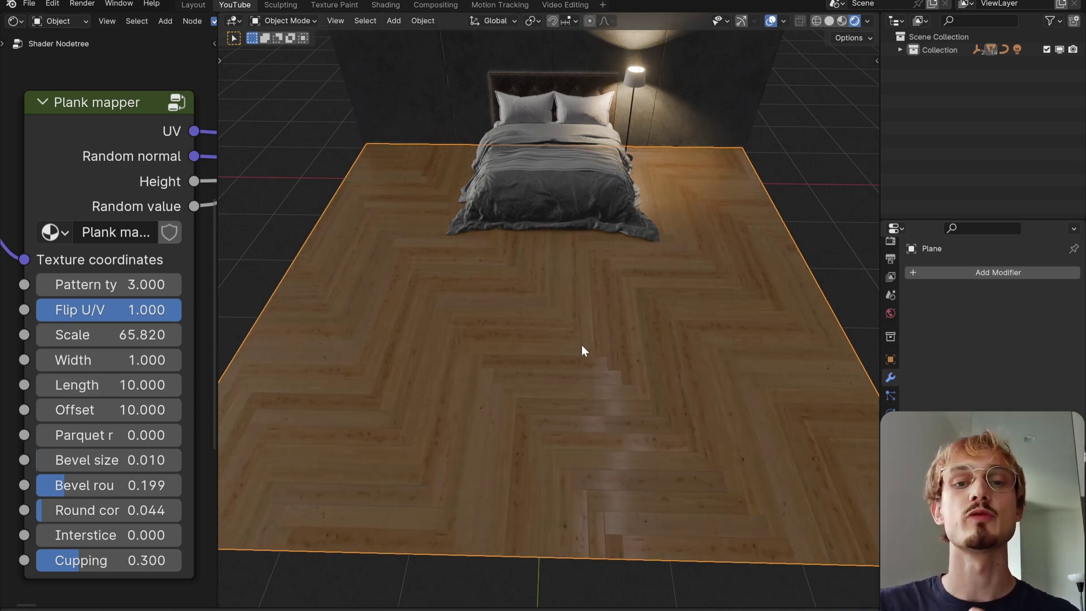
scroll(582, 350, up, 10)
scroll(594, 344, up, 4)
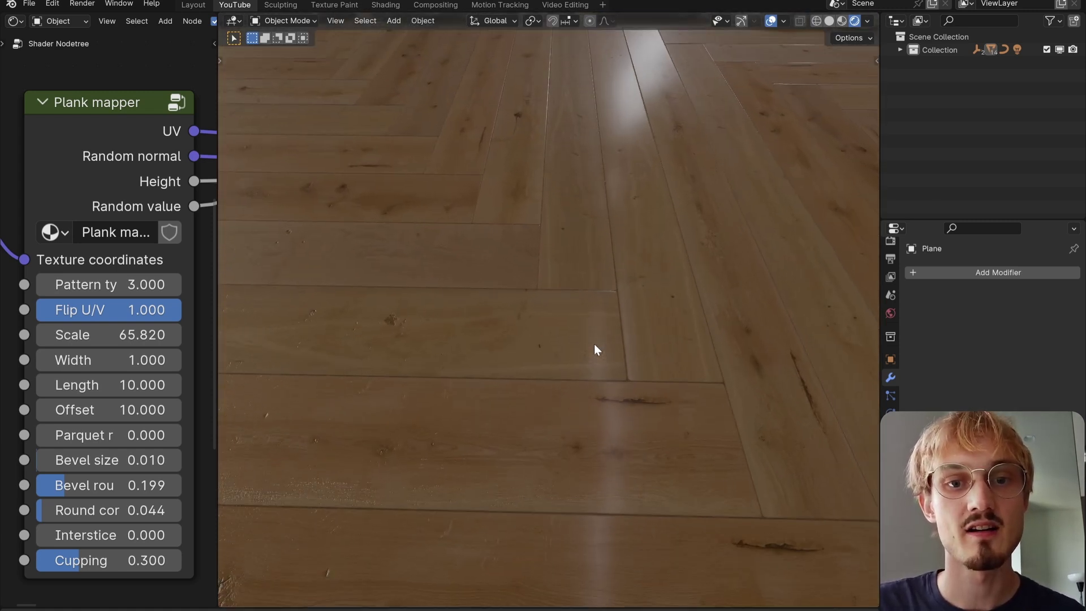
mouse_move(588, 355)
middle_down()
mouse_move(602, 339)
mouse_move(600, 351)
middle_up()
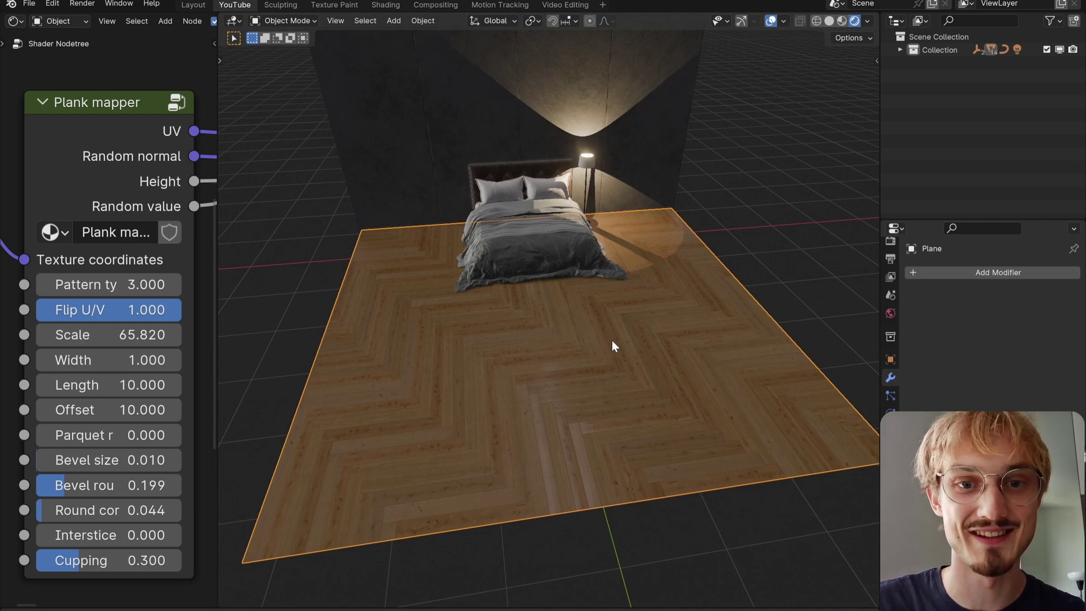
scroll(612, 340, down, 3)
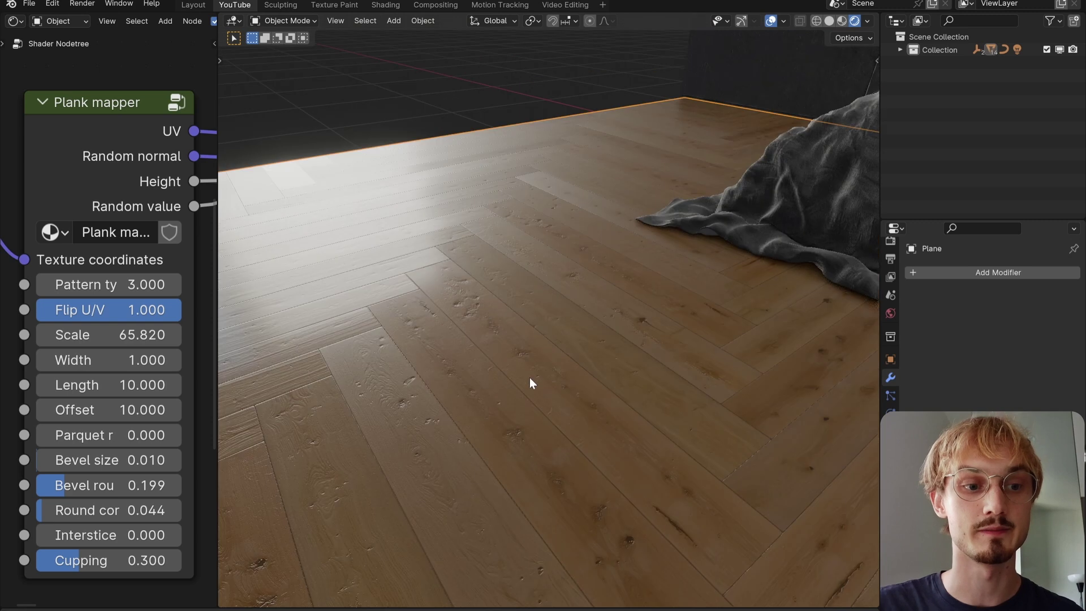
scroll(528, 409, up, 3)
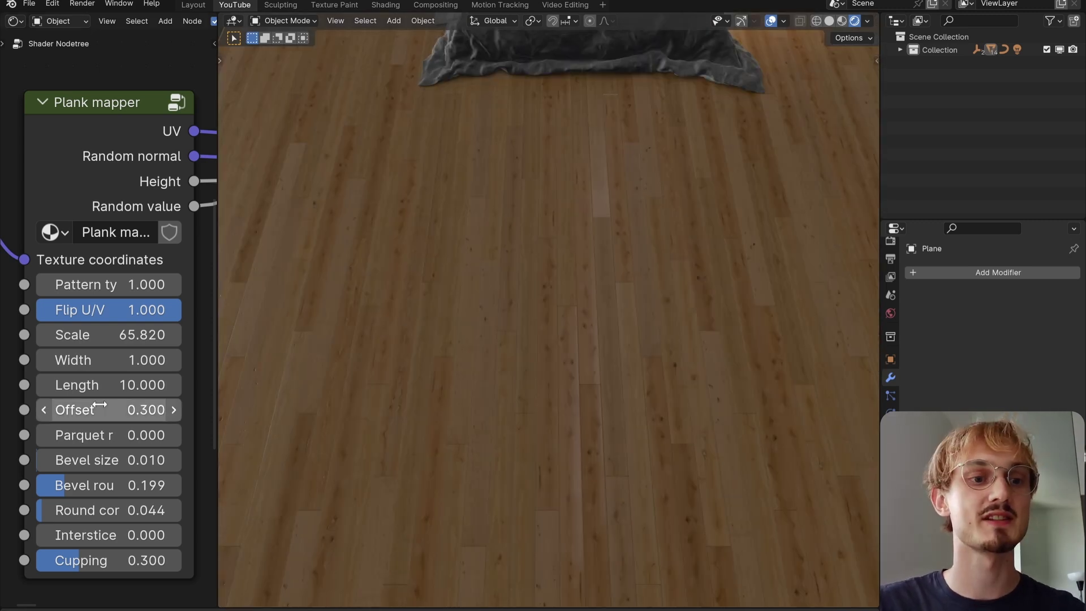
Try plank offsets of 0 and 1 on the straight plank pattern, checking how the plank ends align.
click(100, 404)
text(0)
key(Return)
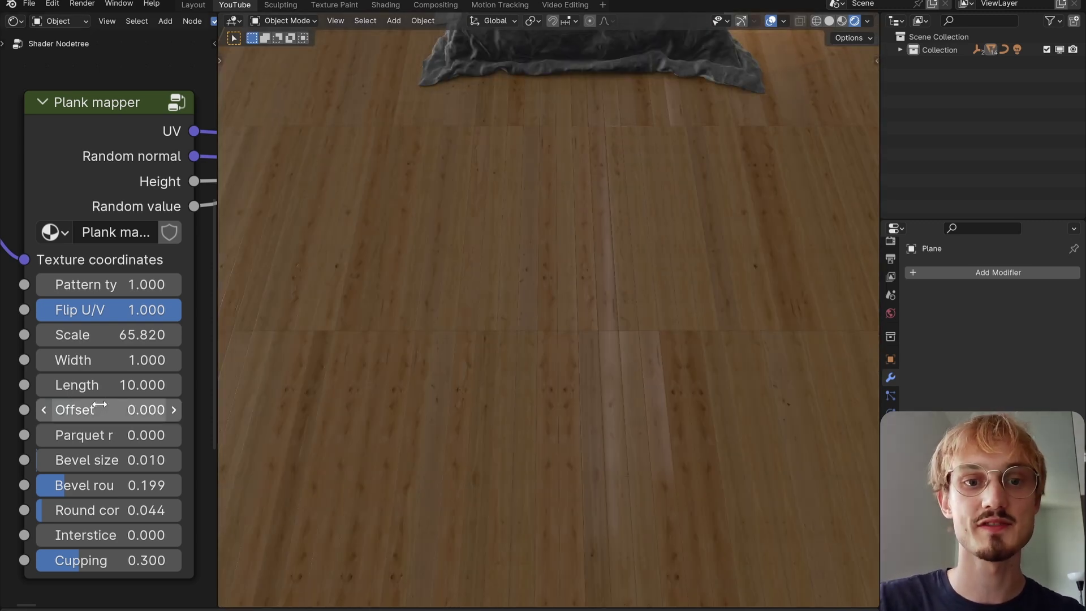
scroll(511, 327, up, 3)
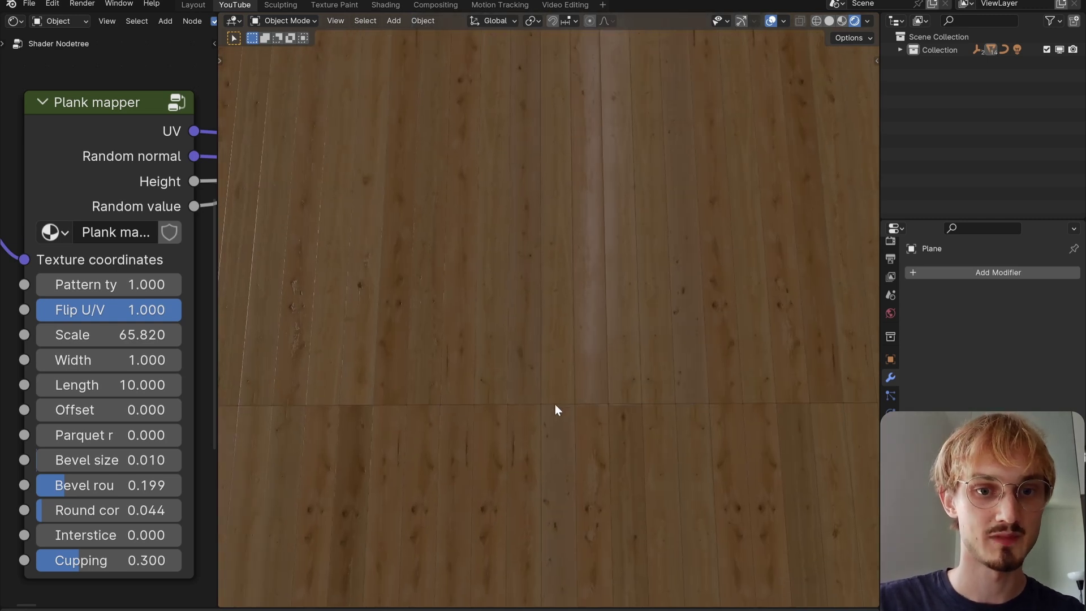
drag(340, 409, 672, 402)
drag(114, 410, 227, 409)
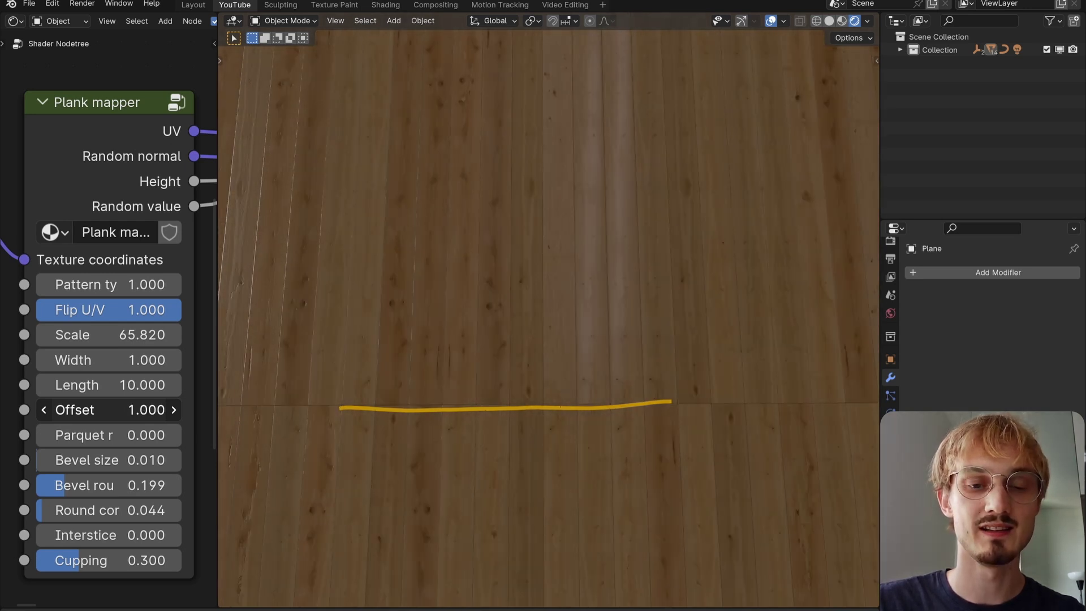
Set the plank offset to 0.330 and the bevel size to 0.033.
click(131, 410)
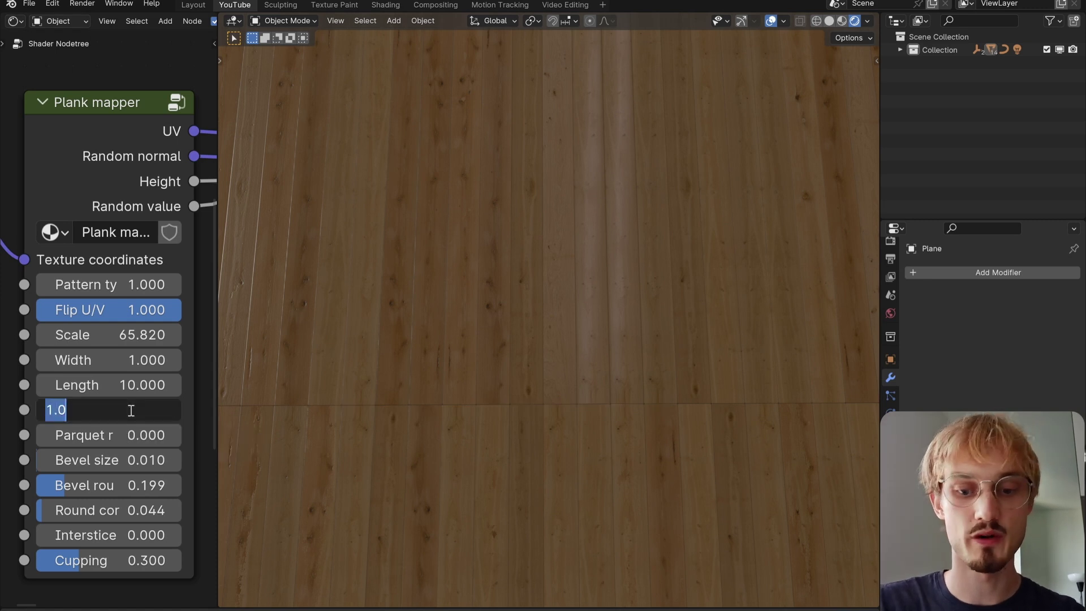
key(Return)
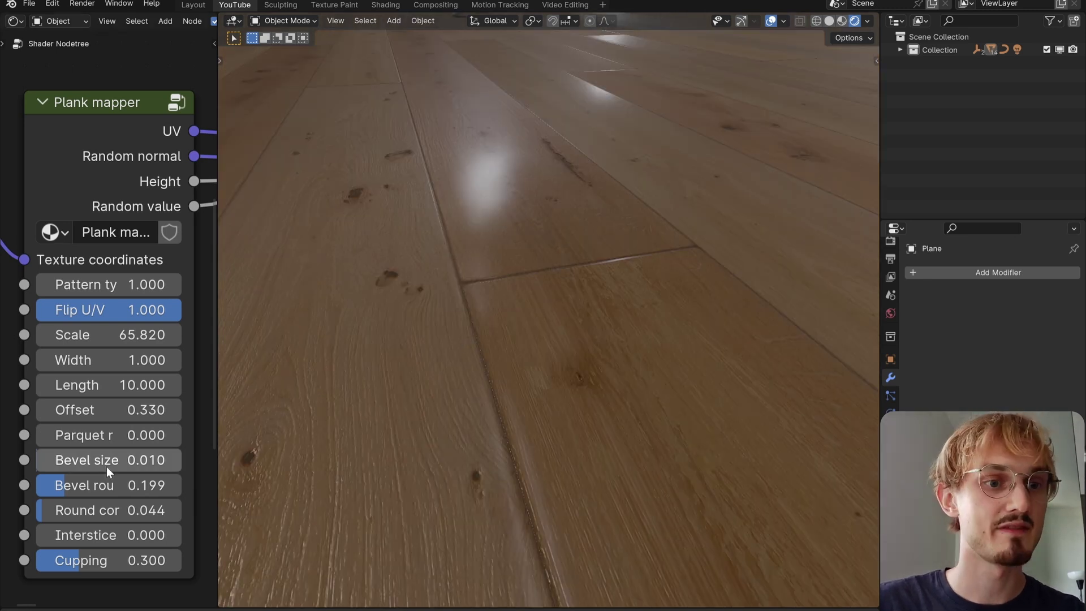
drag(87, 464, 40, 460)
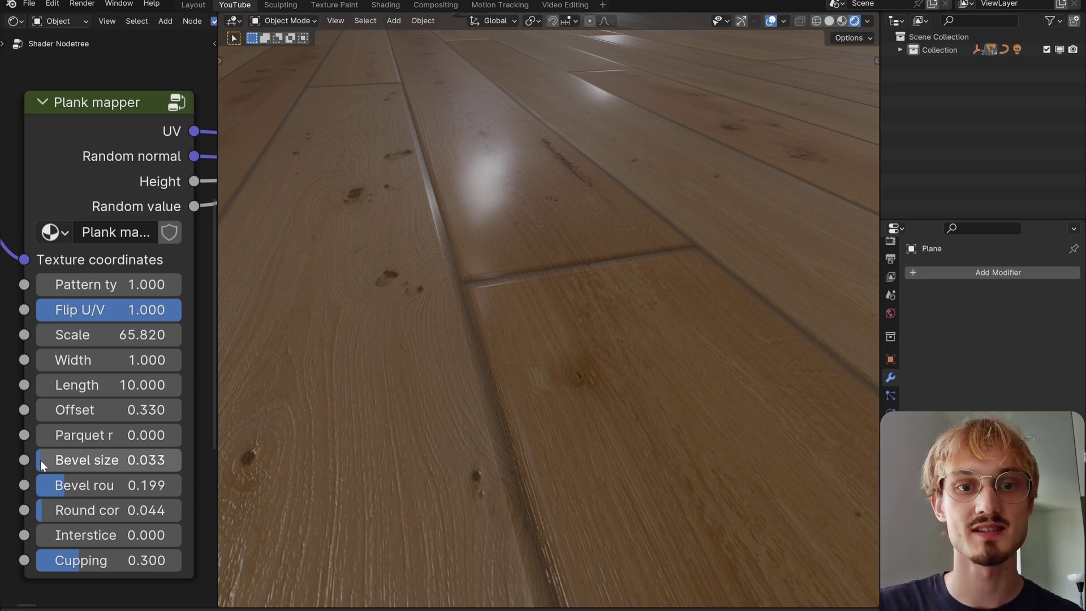
Extrude the floor's side edge about 1.7 m along X and extend the new strip's end edge along Y past the wall.
scroll(606, 317, down, 14)
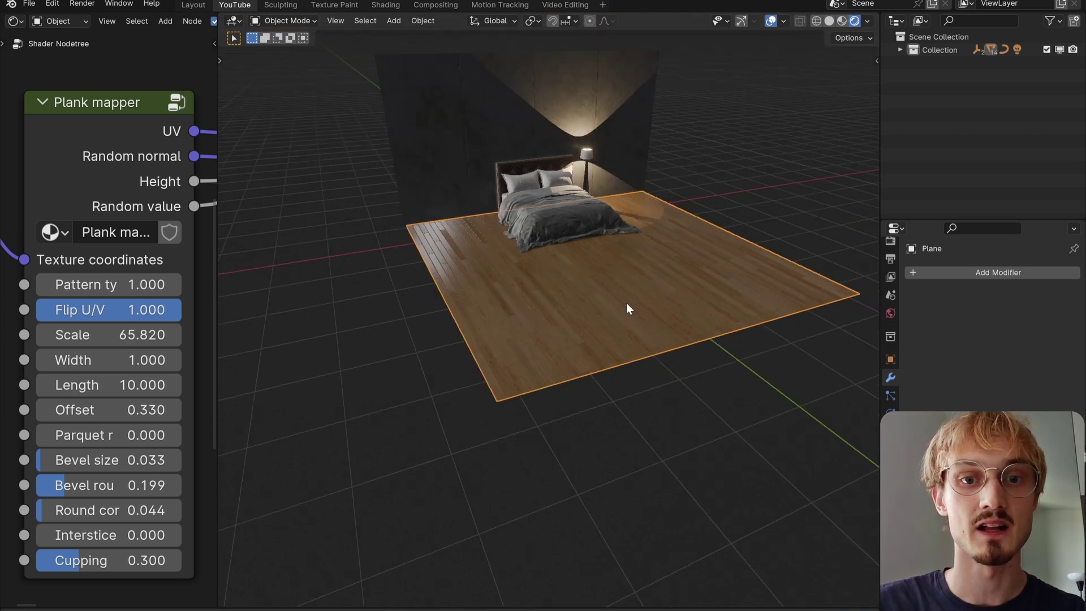
middle_drag(626, 303, 622, 342)
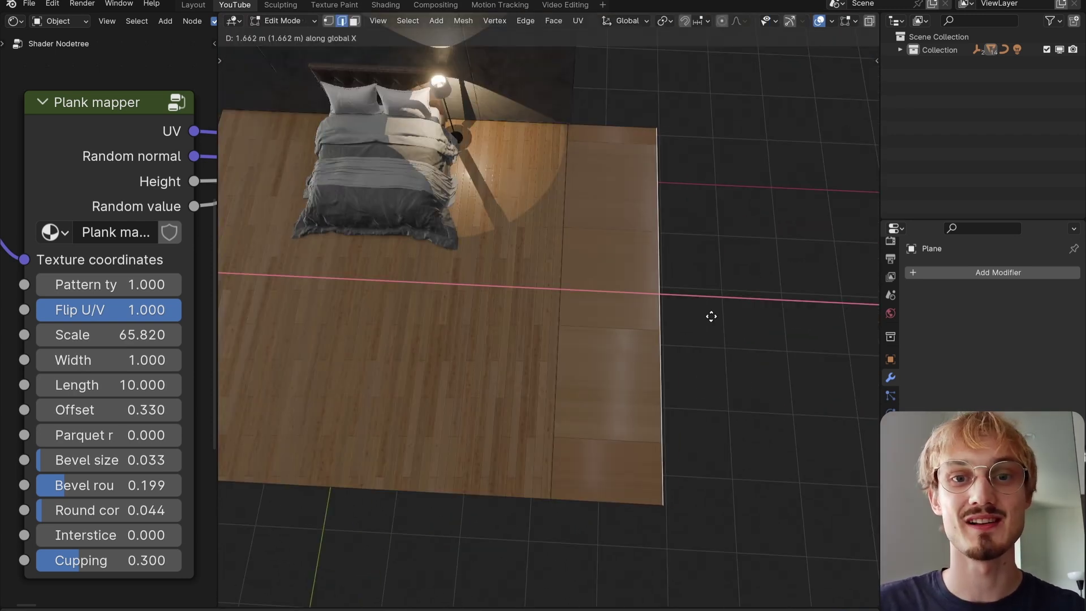
click(724, 317)
middle_drag(585, 254, 582, 192)
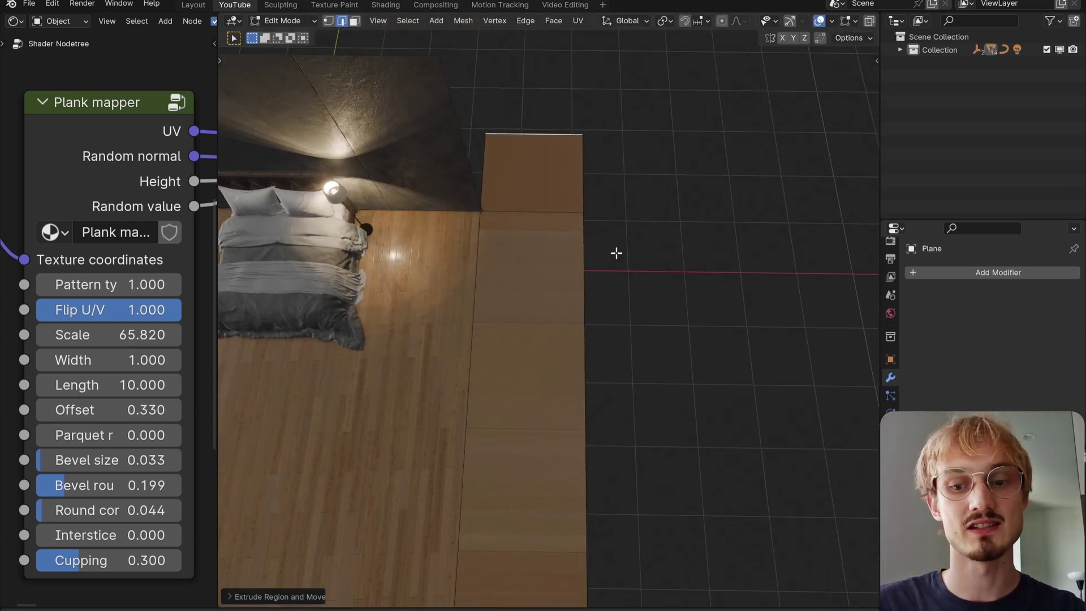
Project the UVs of all floor faces from the top view and return to Object Mode.
key(KP_7)
key(a)
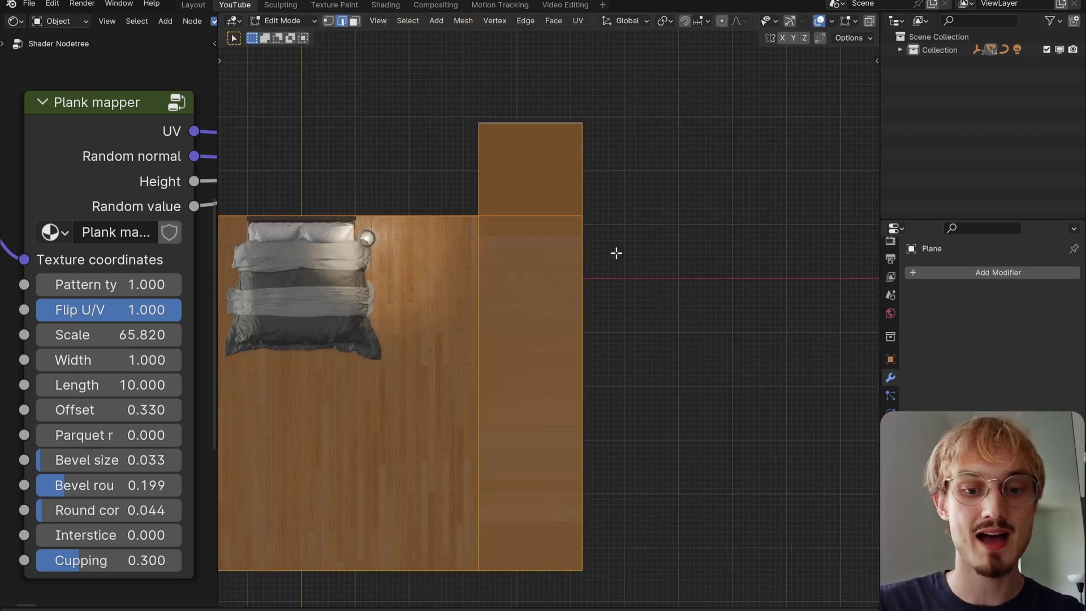
key(u)
click(617, 250)
key(Tab)
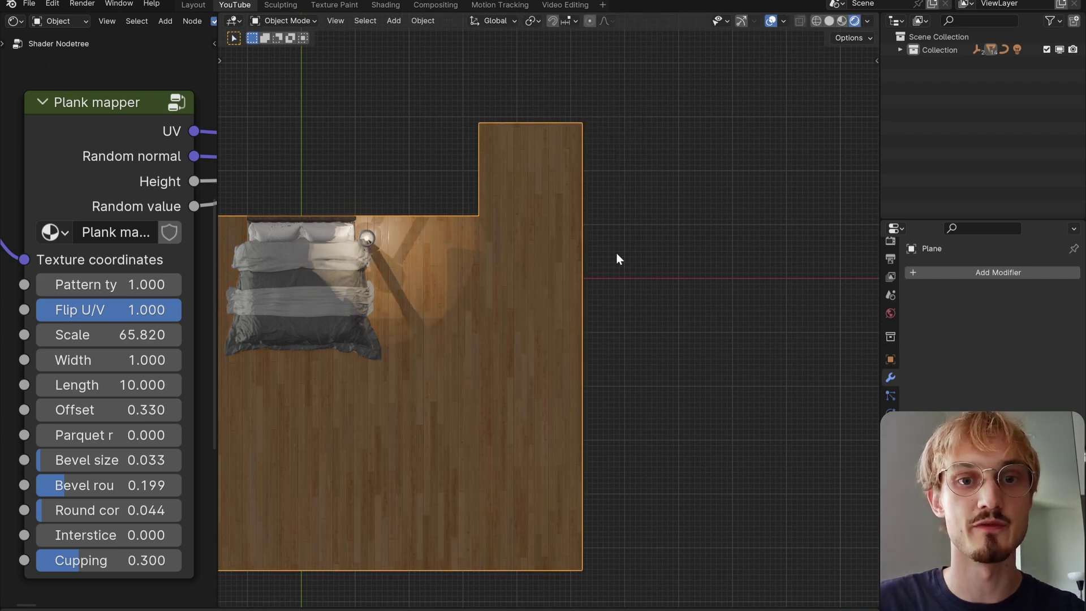
Select the far end edge of the floor extension and raise it along Z to form a slope.
key(z)
middle_drag(606, 261, 478, 174)
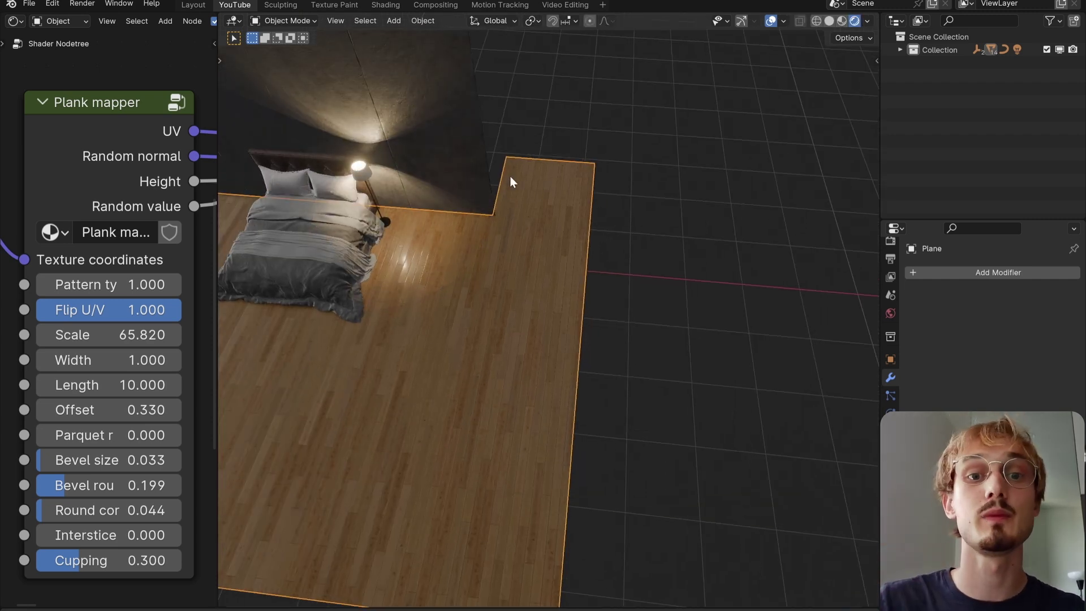
key(Tab)
click(551, 163)
middle_drag(555, 170, 603, 289)
key(g)
key(z)
click(607, 165)
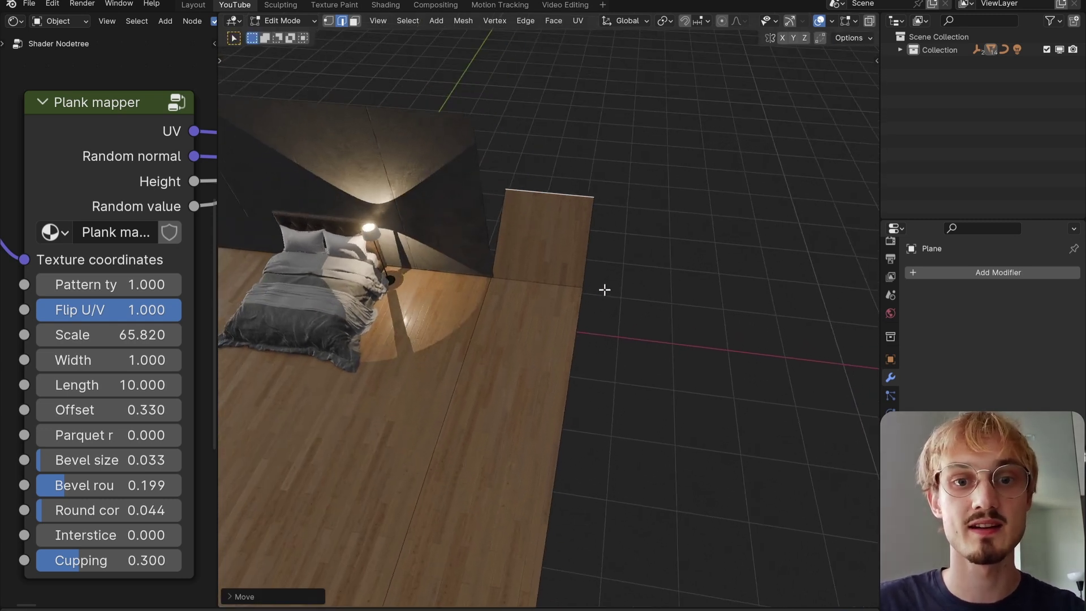
Extrude the raised end edge along Y to add another floor section beyond the slope.
key(e)
key(y)
click(611, 240)
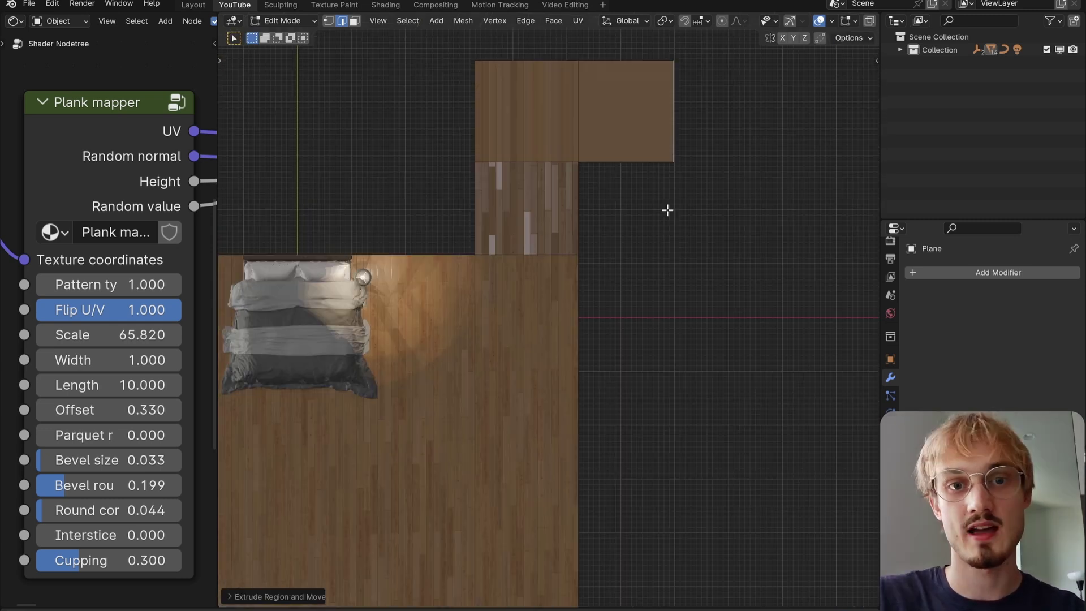
Project the UVs of the whole enlarged floor from the top view and switch the shader node area to the UV Editor.
key(u)
click(667, 211)
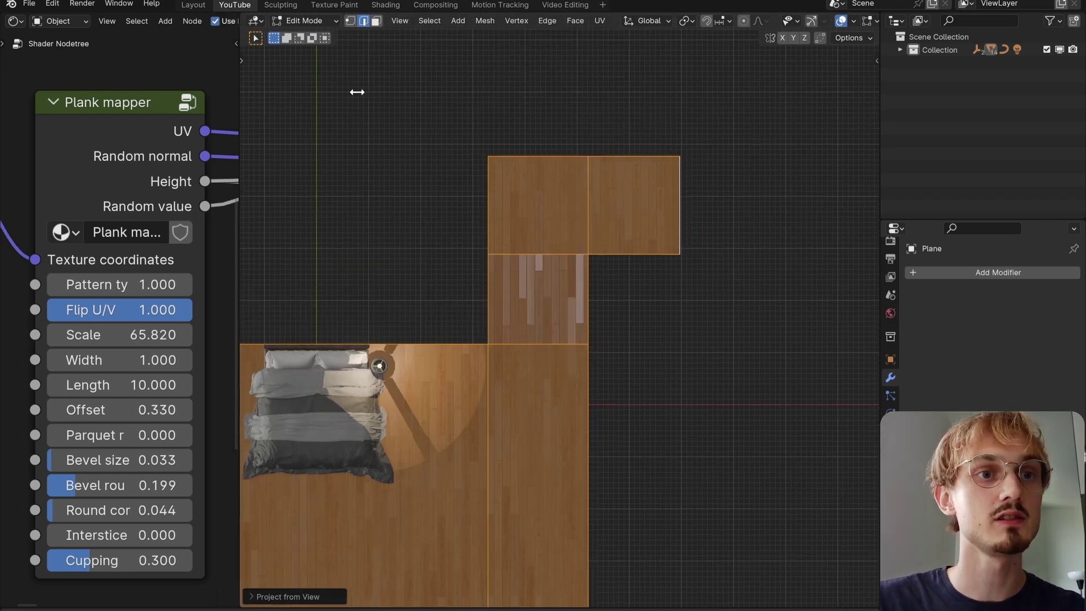
drag(356, 92, 407, 92)
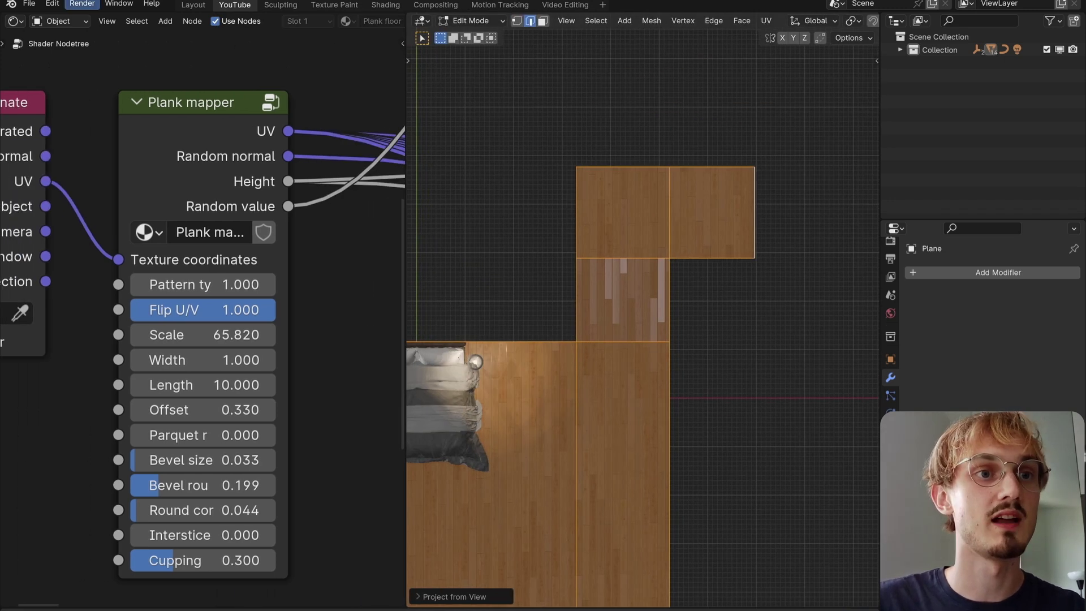
click(17, 22)
click(51, 97)
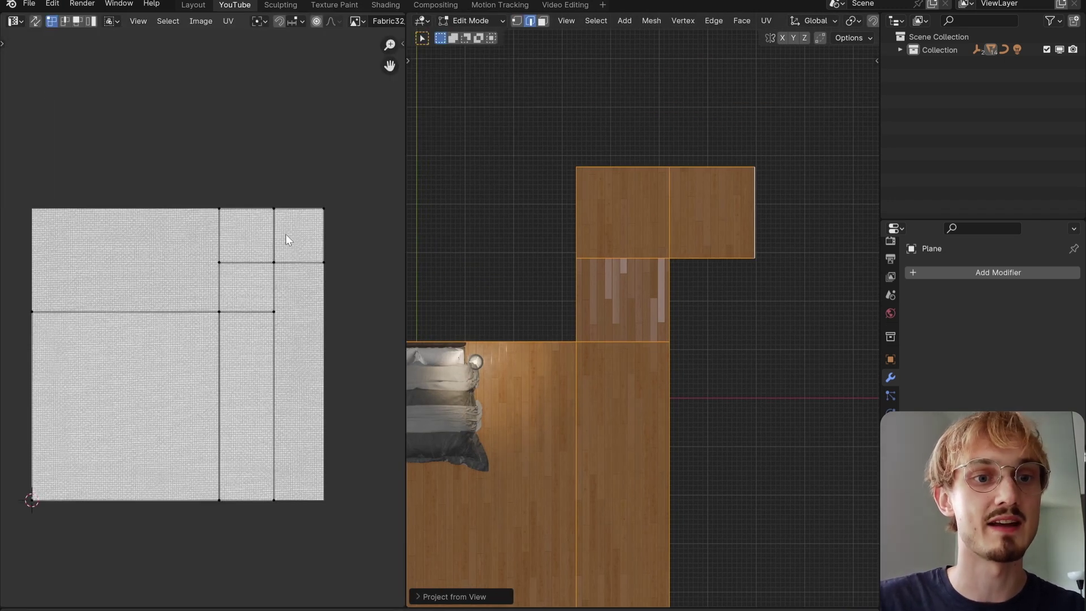
Select the floor face directly beyond the slope and rotate its UVs by -45°.
scroll(628, 155, up, 4)
key(3)
click(628, 155)
scroll(628, 155, up, 1)
shift+middle_drag(628, 155, 657, 237)
key(a)
scroll(300, 222, up, 1)
scroll(299, 222, up, 2)
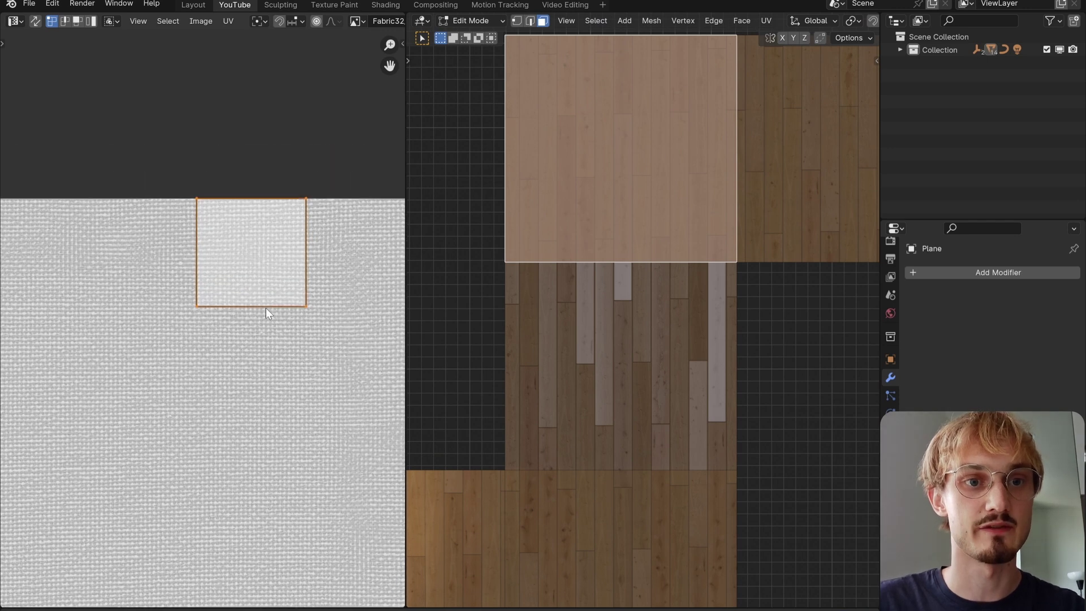
text(r45-)
key(Return)
shift+middle_drag(555, 241, 408, 285)
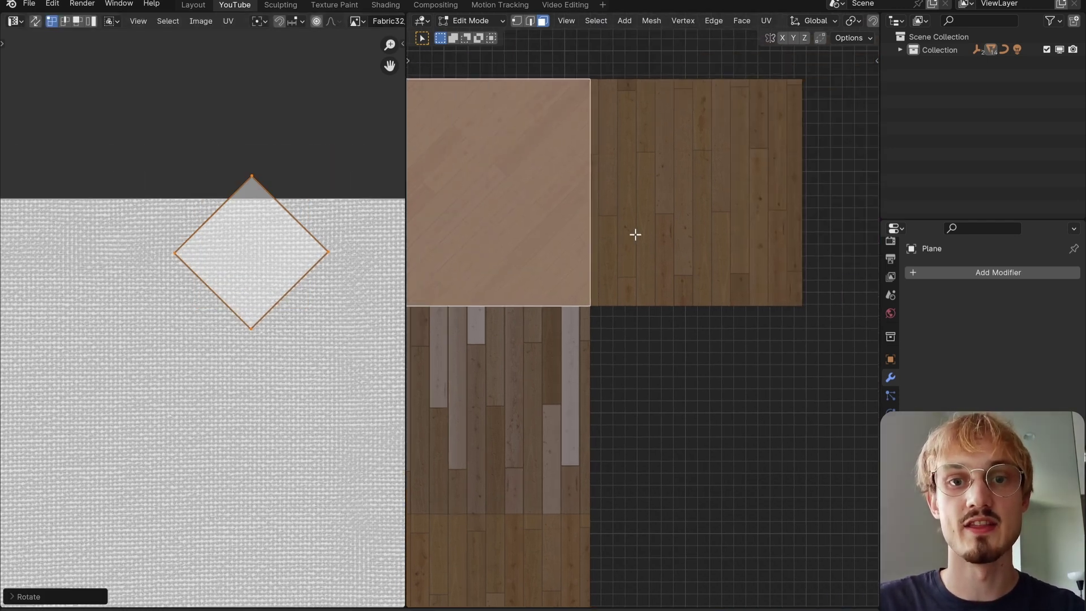
Rotate the UVs of the outermost floor face by 90° and return to Object Mode.
click(635, 235)
text(r90)
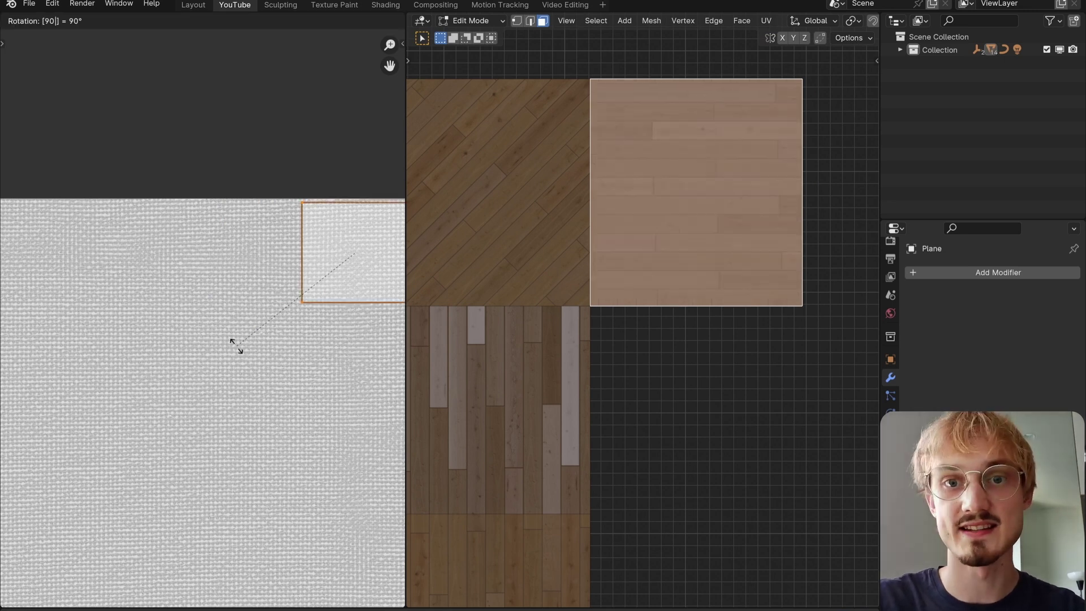
key(Return)
key(Tab)
middle_drag(657, 338, 684, 314)
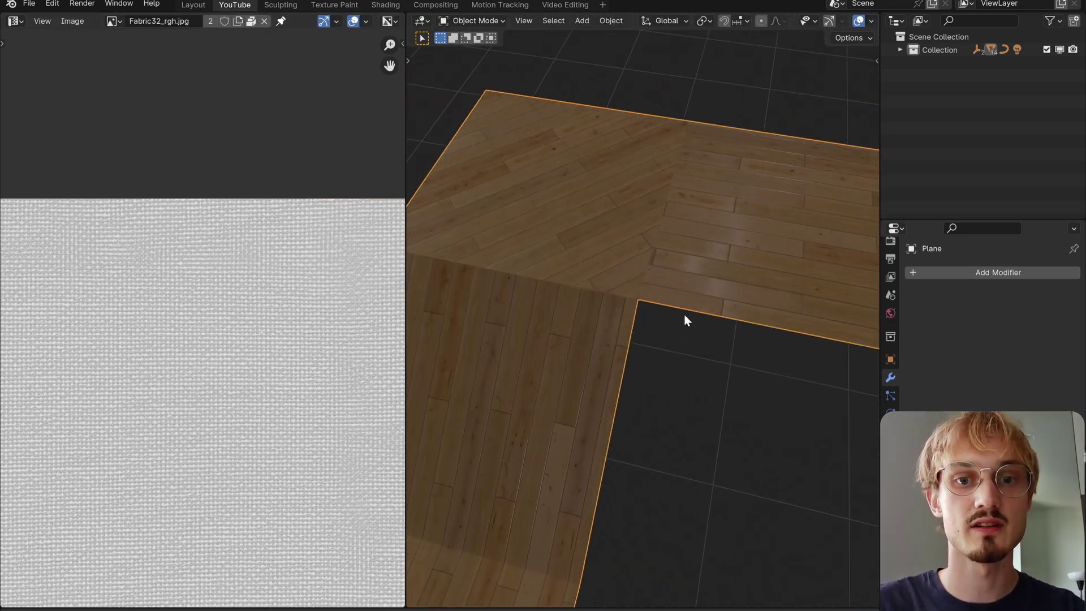
mouse_move(534, 358)
mouse_down()
mouse_move(611, 223)
mouse_move(710, 211)
mouse_up()
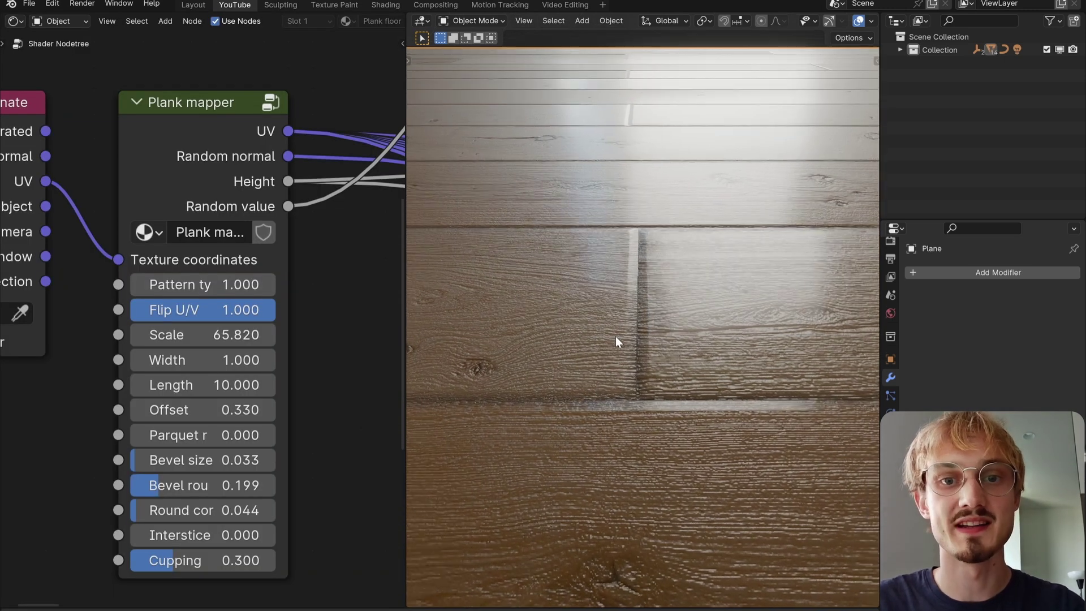
Set the Plank mapper's bevel roundness to 1.000 and its round corners to 0.055.
middle_drag(615, 336, 639, 300)
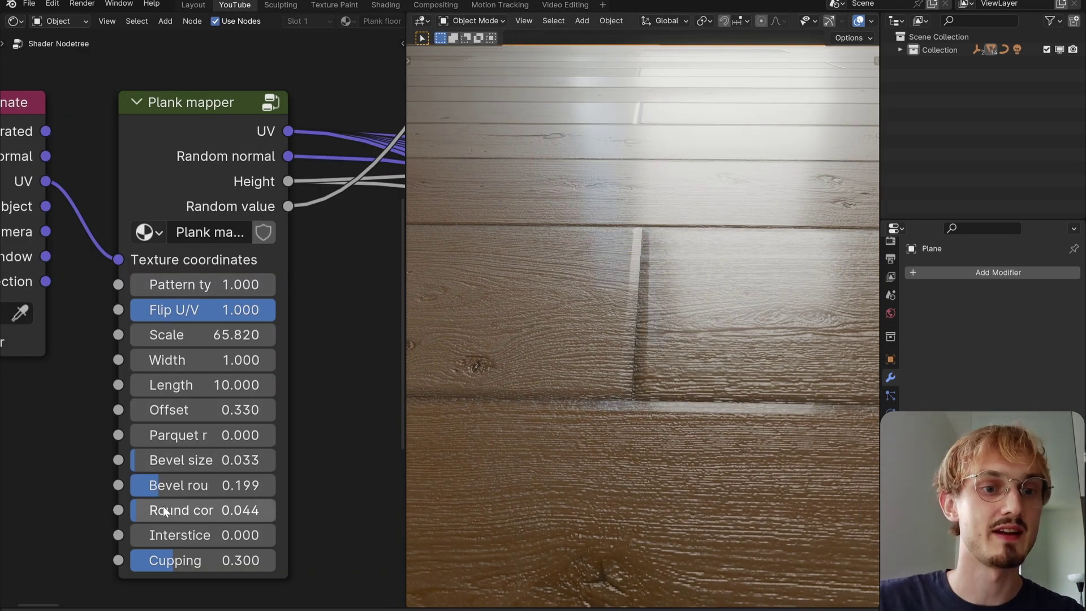
drag(155, 494, 276, 494)
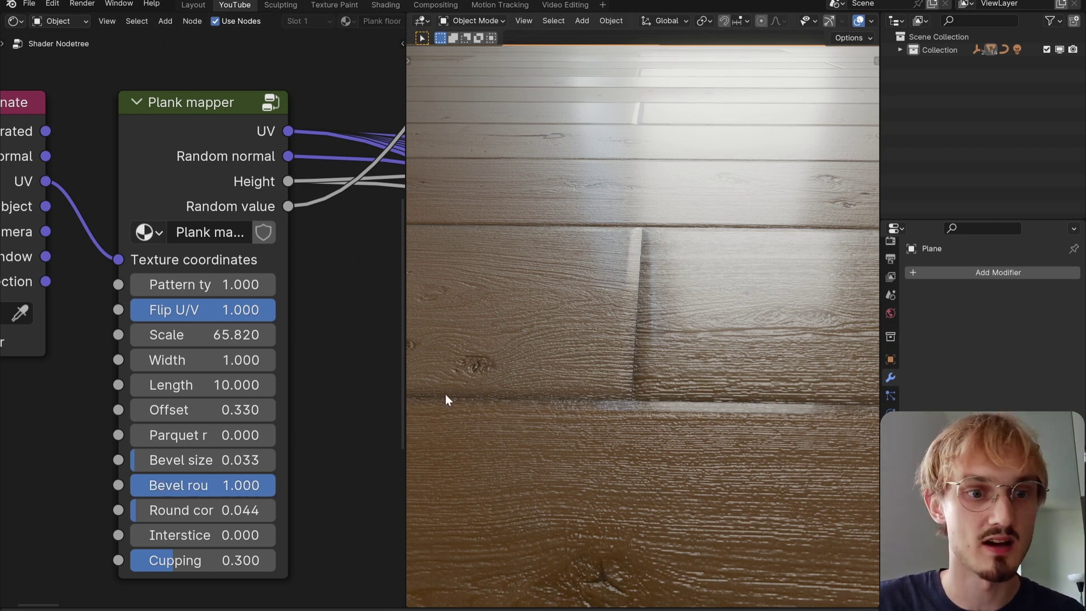
mouse_move(152, 511)
mouse_down()
mouse_move(199, 512)
mouse_move(155, 511)
mouse_up()
middle_drag(185, 571, 215, 470)
Compare the floor with the Plank mapper's Cupping at 0.957 and 0.000, and set it to 0.580.
scroll(625, 309, down, 8)
middle_drag(625, 308, 568, 352)
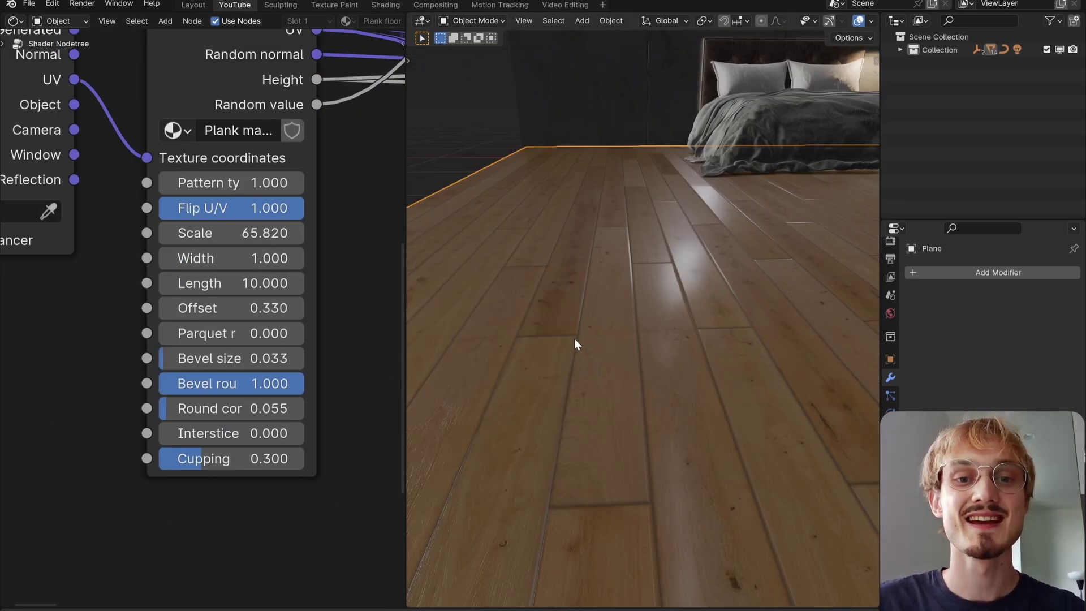
drag(581, 318, 600, 329)
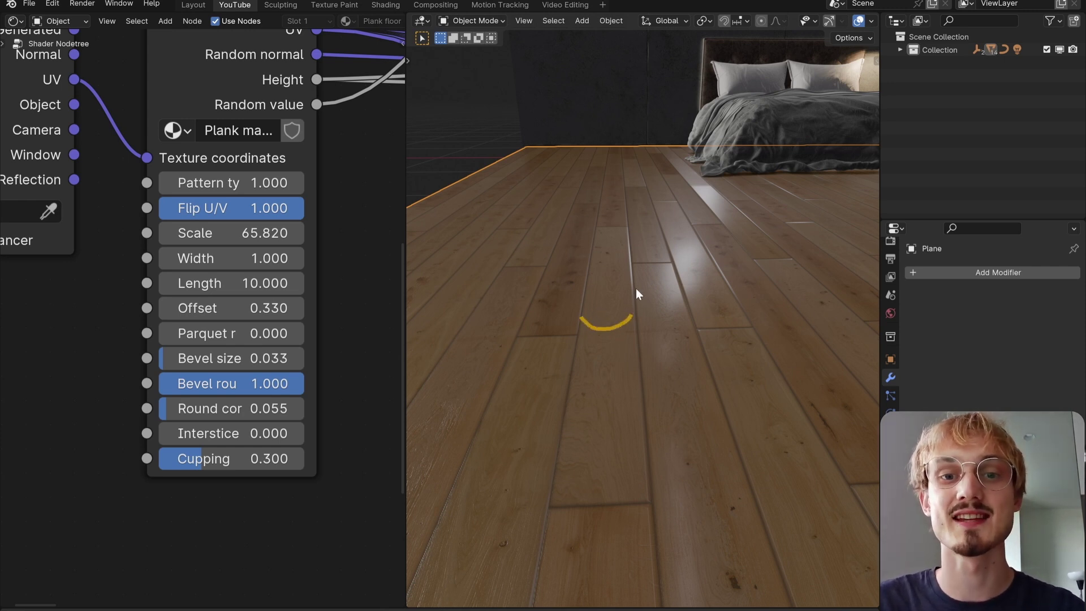
drag(203, 458, 297, 459)
scroll(603, 365, down, 5)
middle_drag(686, 365, 637, 288)
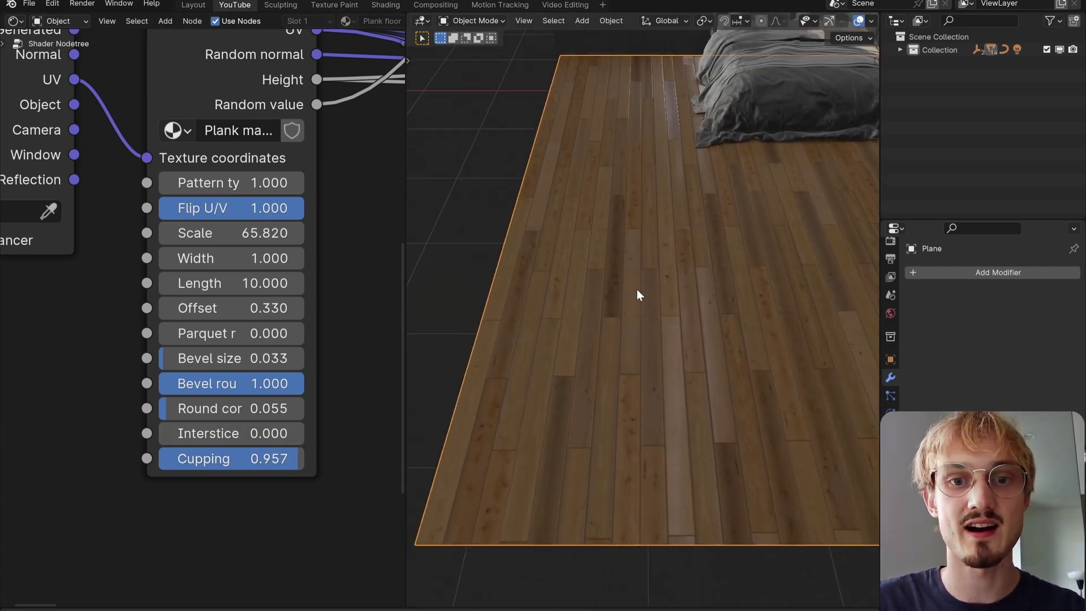
middle_drag(623, 236, 701, 354)
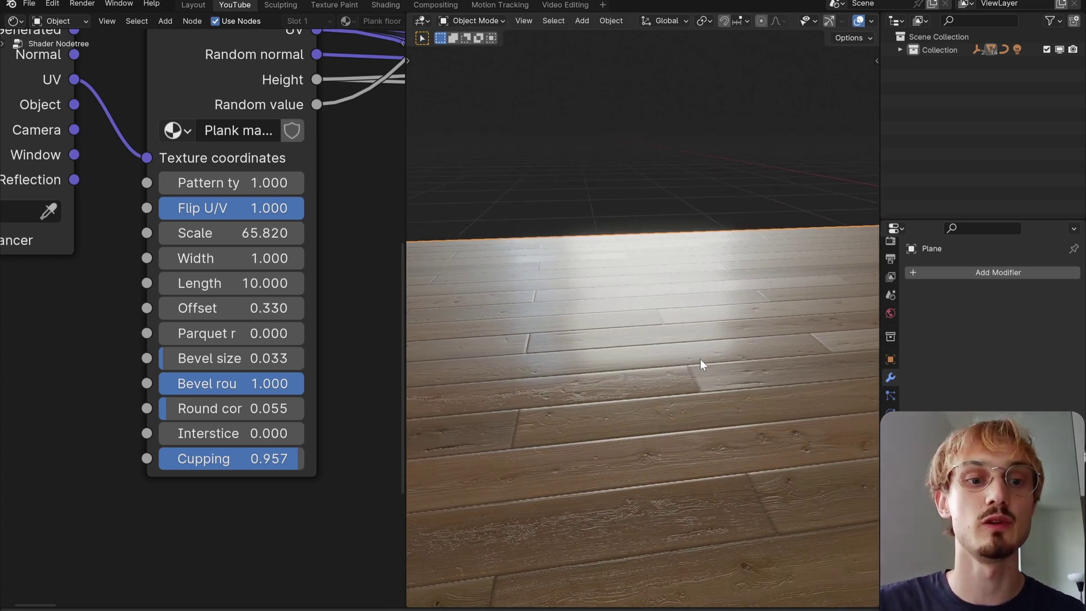
drag(273, 452, 160, 459)
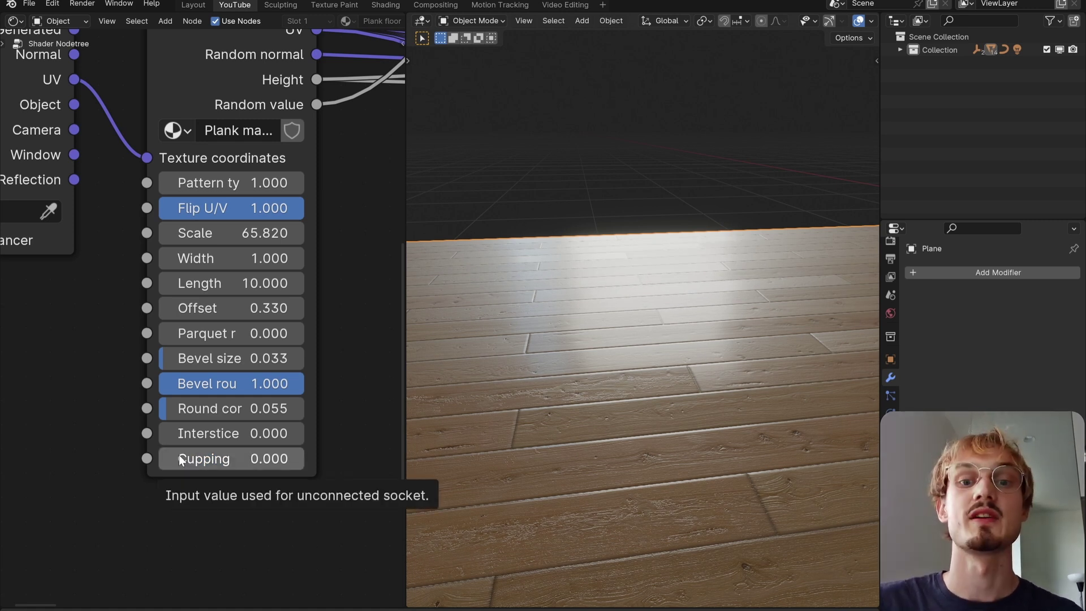
drag(180, 460, 233, 464)
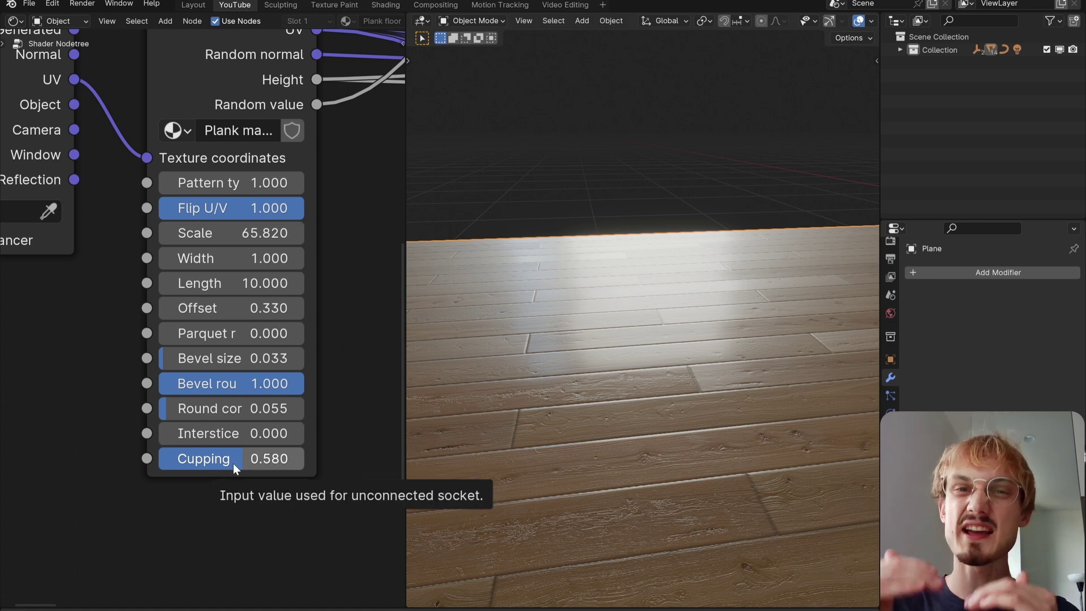
Mute and unmute the Normal Map node in the Normal frame, try a higher strength on it and undo that change.
scroll(287, 121, down, 7)
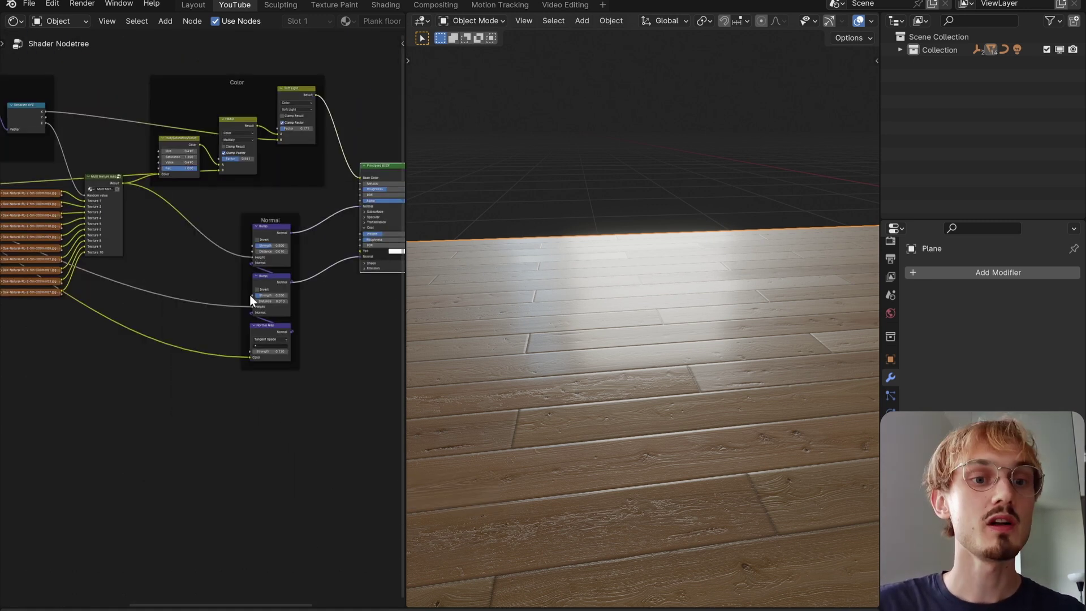
scroll(177, 291, up, 8)
middle_drag(298, 341, 235, 310)
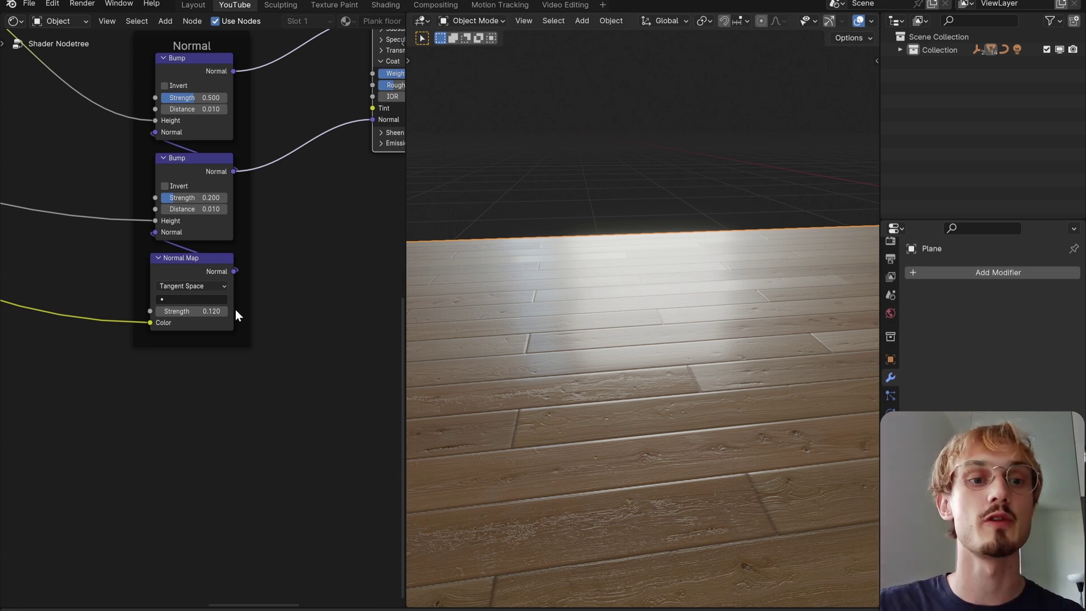
scroll(235, 309, up, 1)
click(193, 258)
key(m)
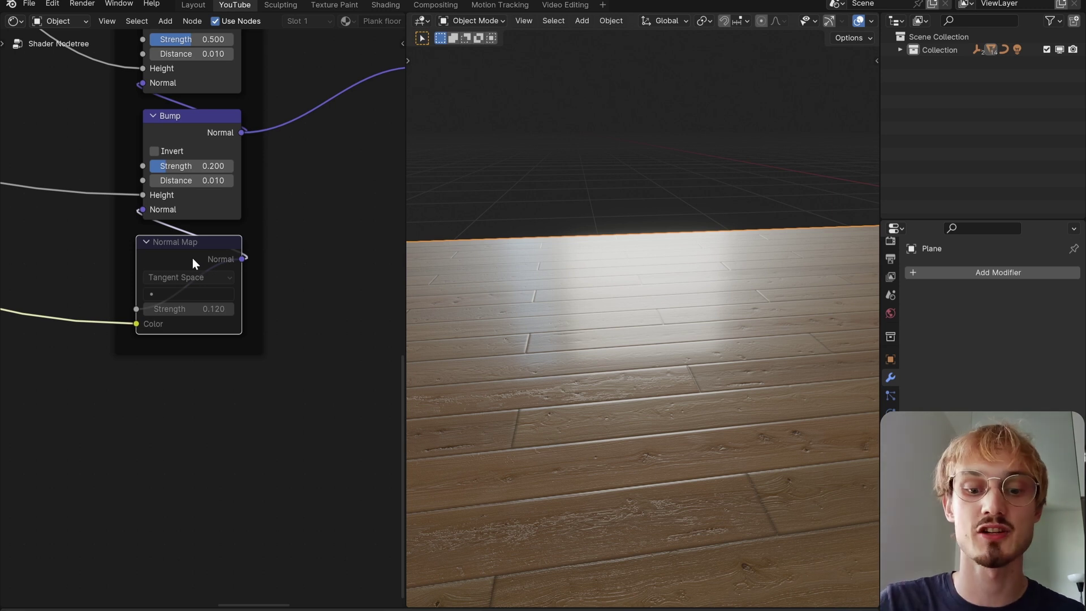
key(m)
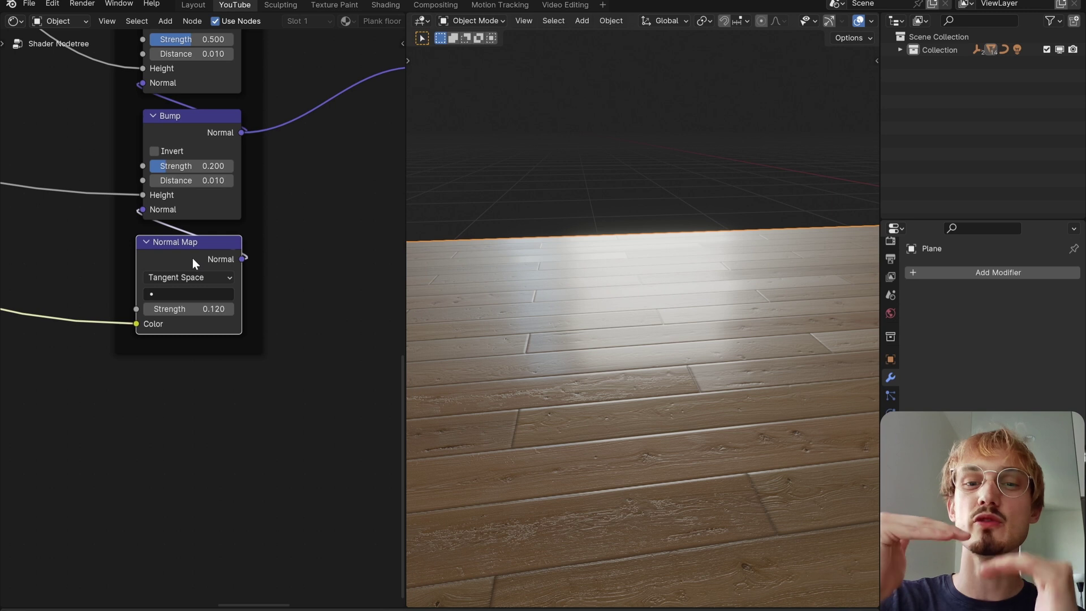
drag(181, 310, 317, 311)
key(ctrl+z)
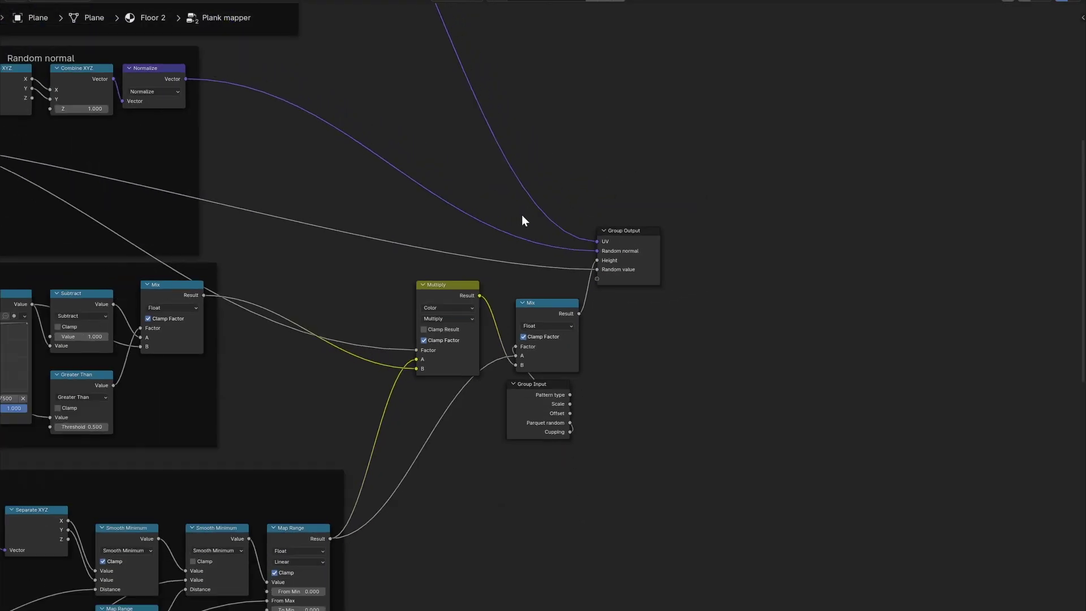
middle_drag(521, 215, 752, 194)
scroll(752, 195, down, 5)
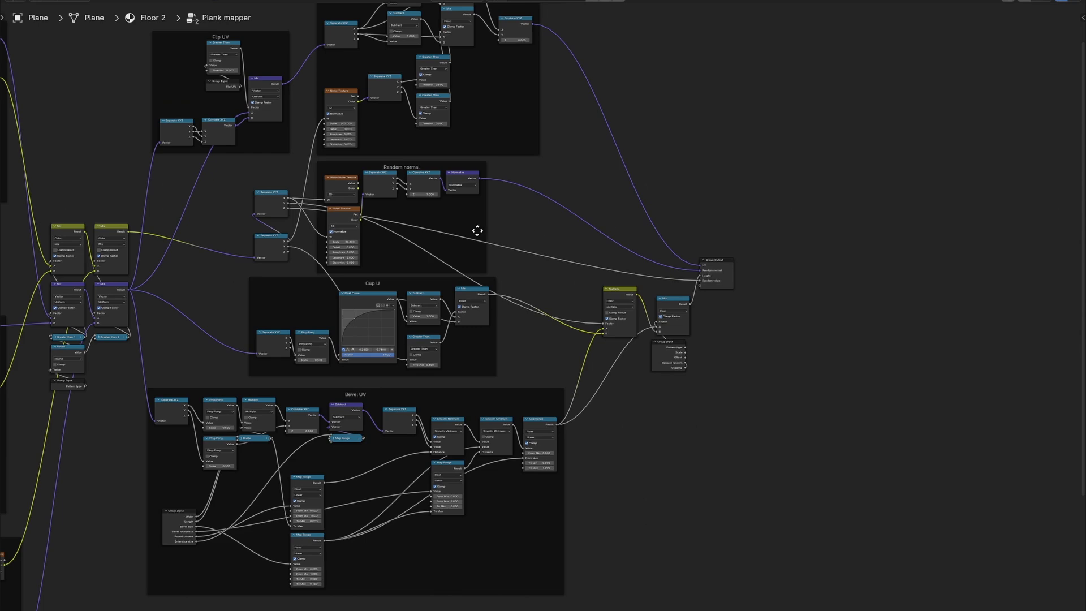
scroll(690, 196, down, 2)
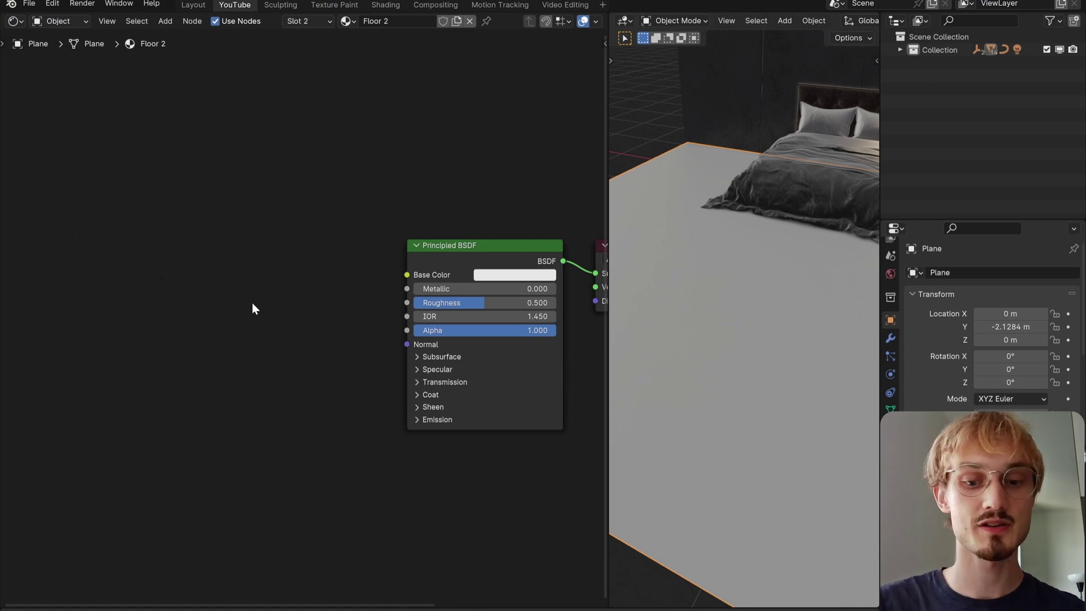
Add a Plank mapper group node before the Principled BSDF in the Floor 2 material.
key(shift+a)
text(plank)
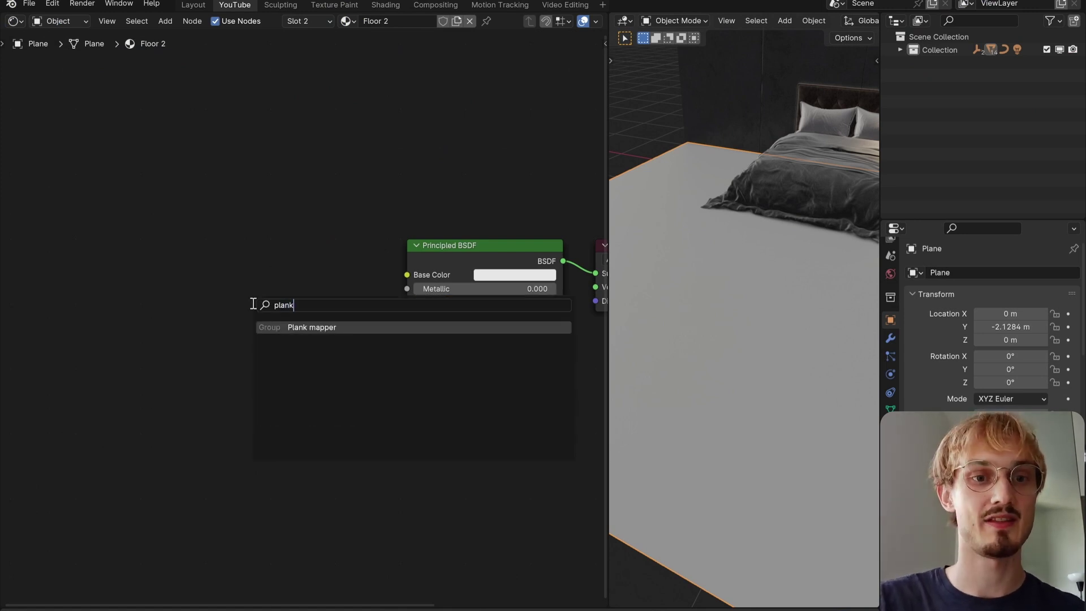
key(Return)
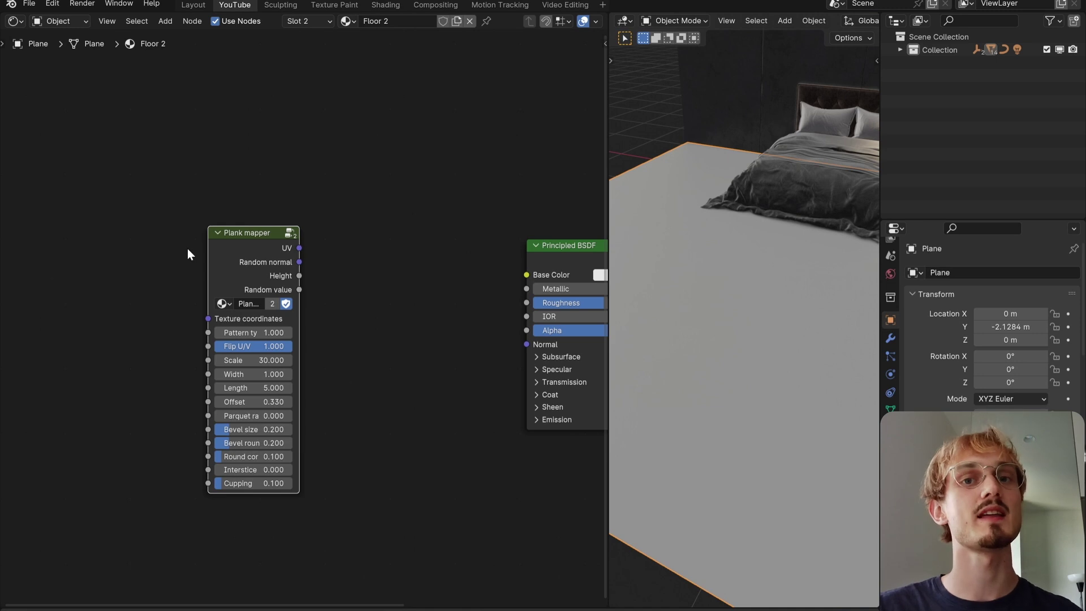
middle_drag(333, 258, 346, 256)
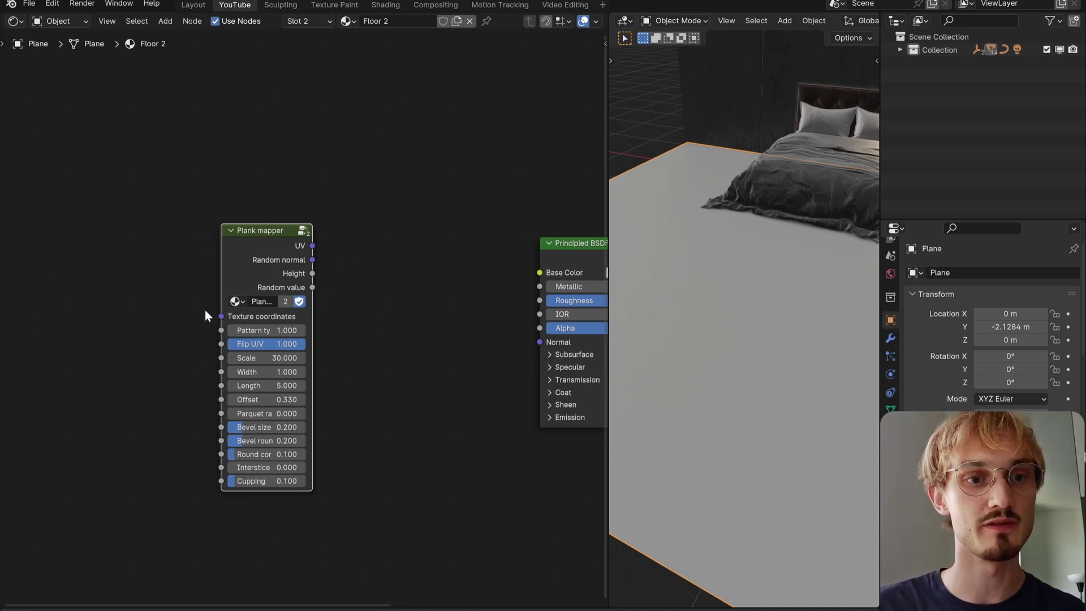
Add a Texture Coordinate node beside the Plank mapper and link its UV output to the Texture coordinates input.
drag(222, 316, 242, 317)
text(texture c)
key(Return)
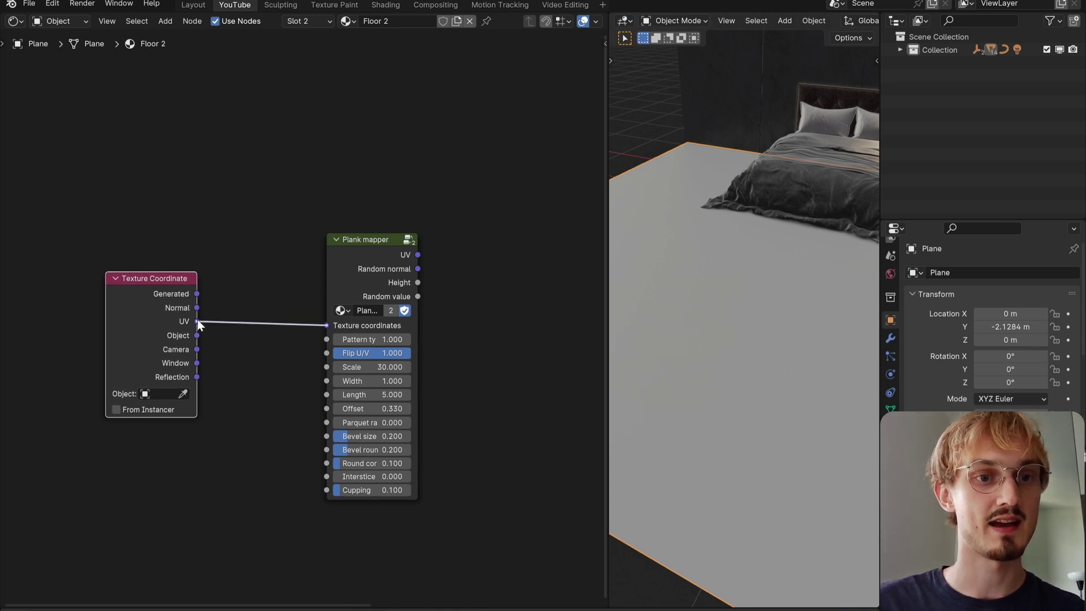
drag(173, 322, 251, 308)
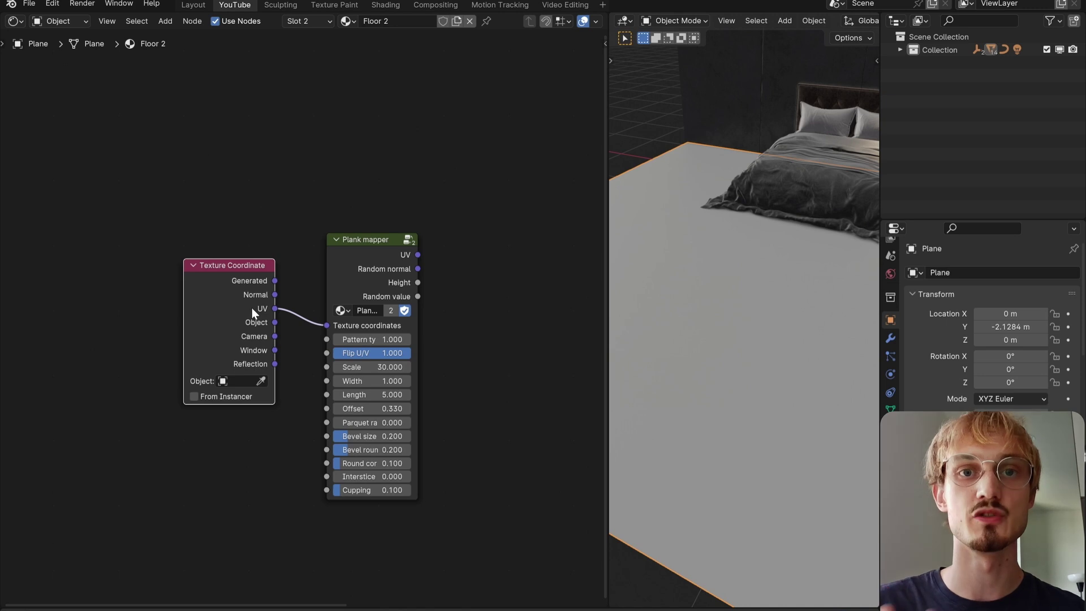
Preview the Plank mapper's UV, Random normal, Height and Random value outputs in turn on the floor.
ctrl+shift+click(378, 247)
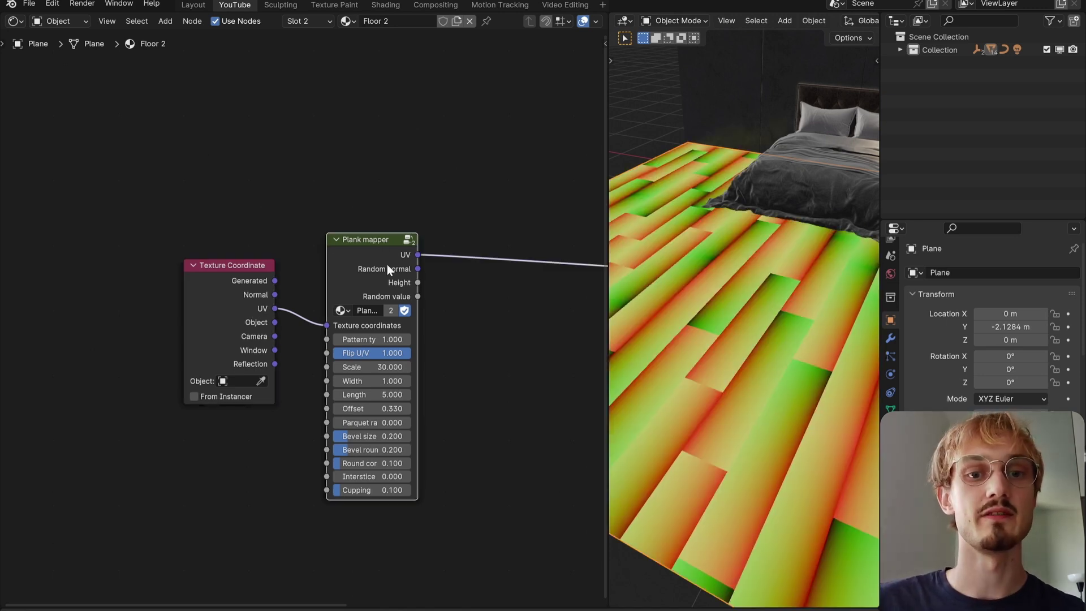
drag(607, 237, 516, 240)
middle_drag(561, 263, 647, 317)
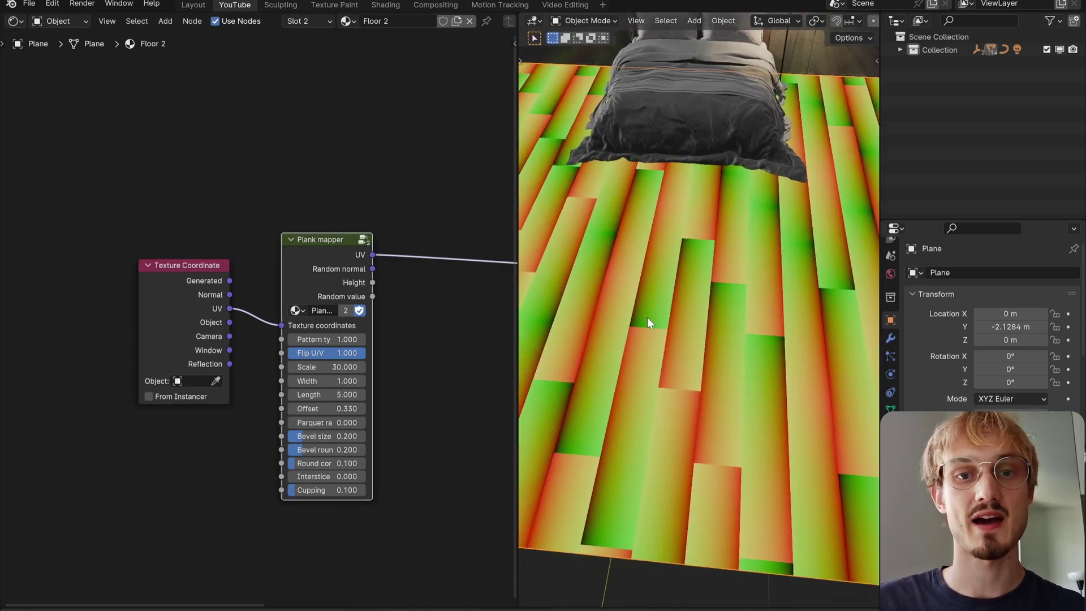
ctrl+shift+click(325, 260)
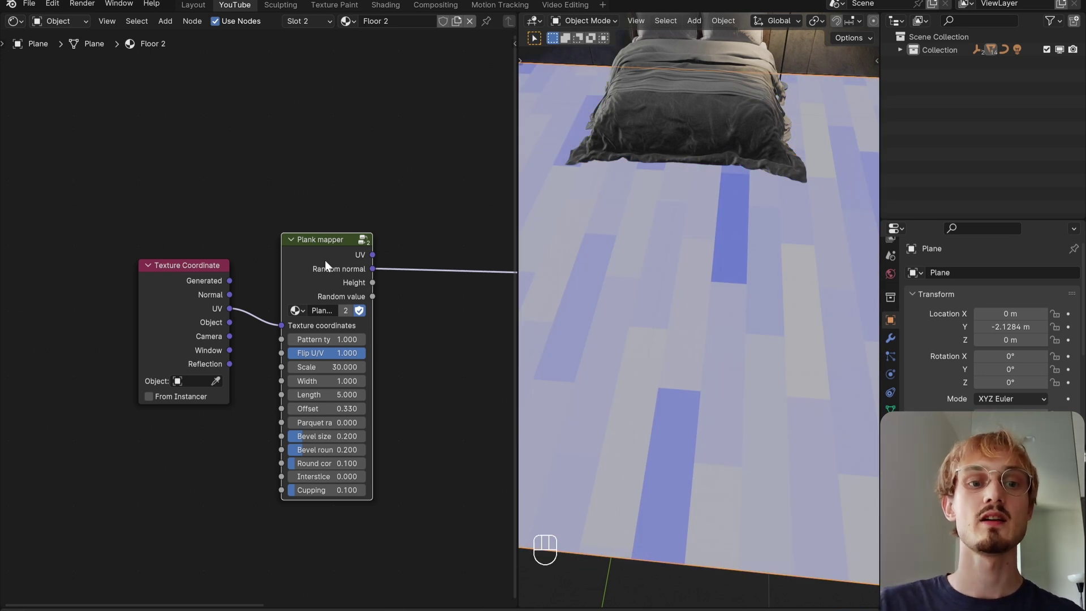
ctrl+shift+click(325, 260)
ctrl+shift+click(325, 261)
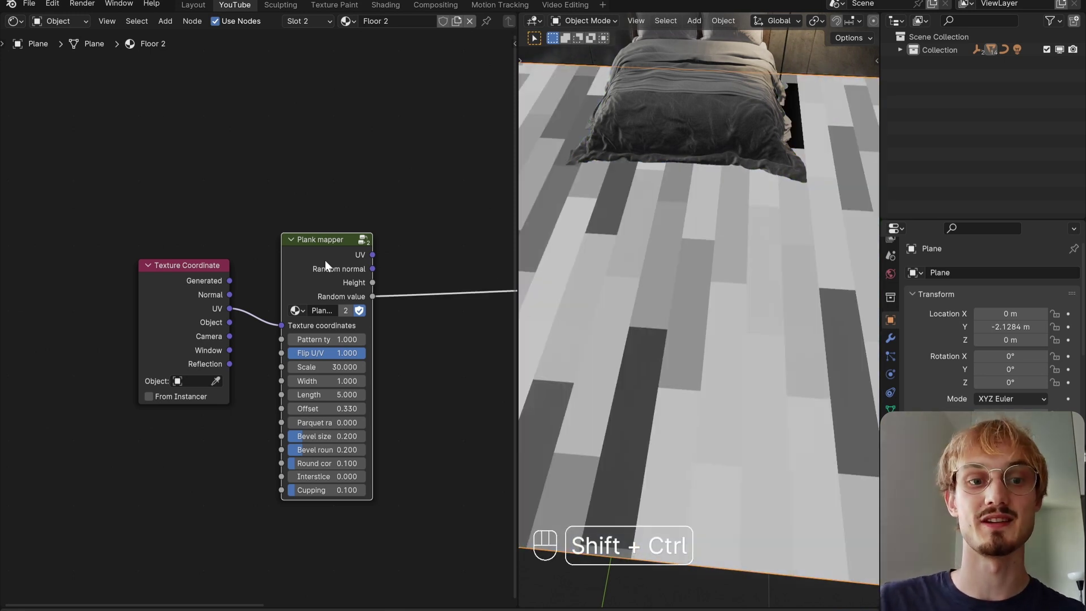
ctrl+shift+click(325, 260)
ctrl+shift+click(325, 260)
ctrl+shift+click(325, 260)
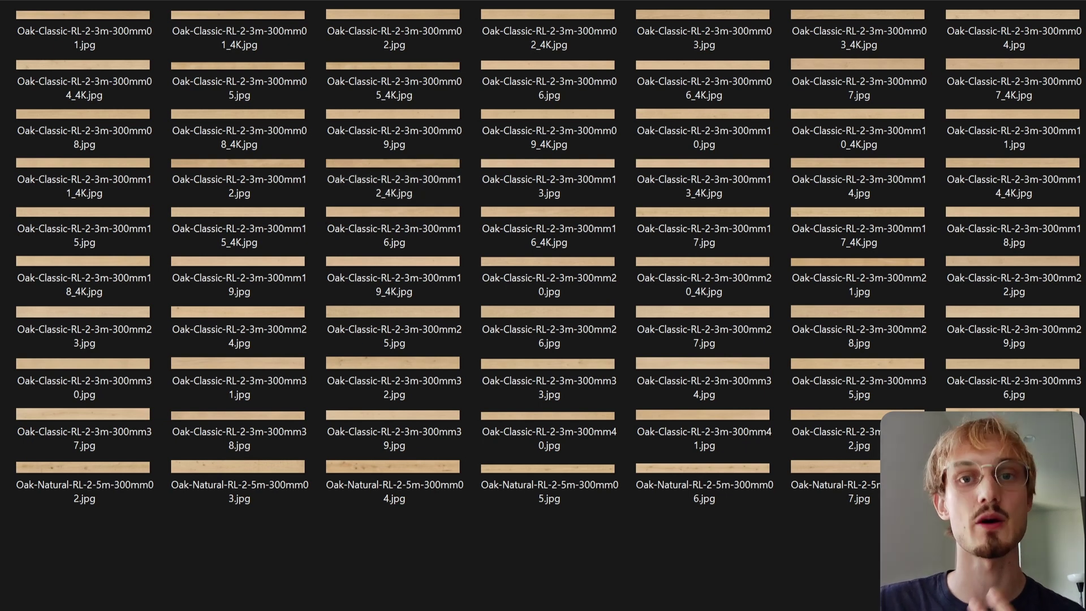
Switch to File Explorer and open the 4K folder of the Oak Classic_Natural_22x100_250mm_1_4 m wood plank textures.
click(168, 44)
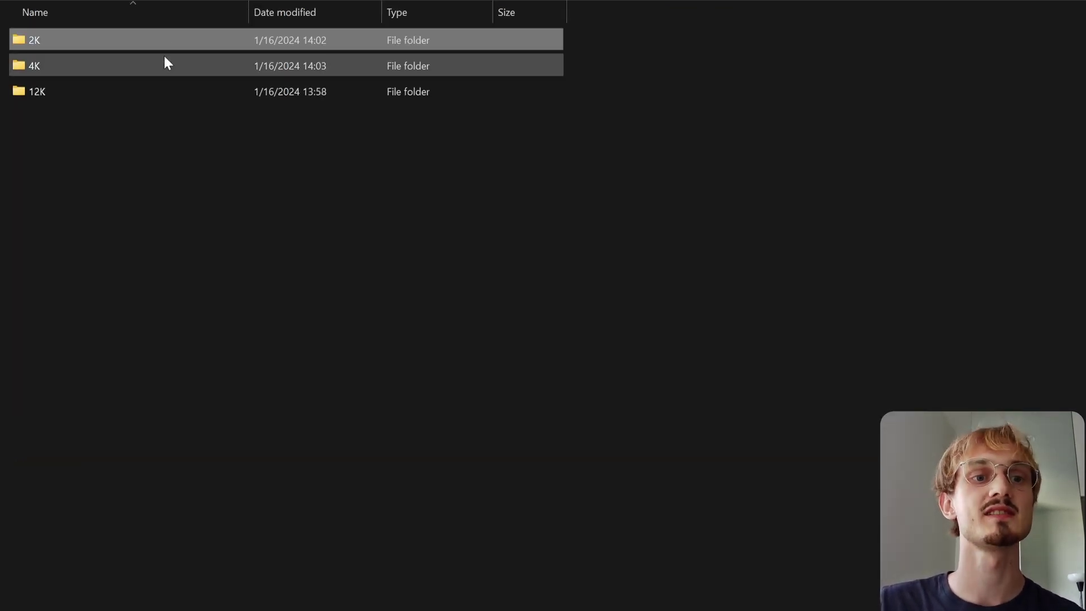
click(164, 56)
double_click(164, 56)
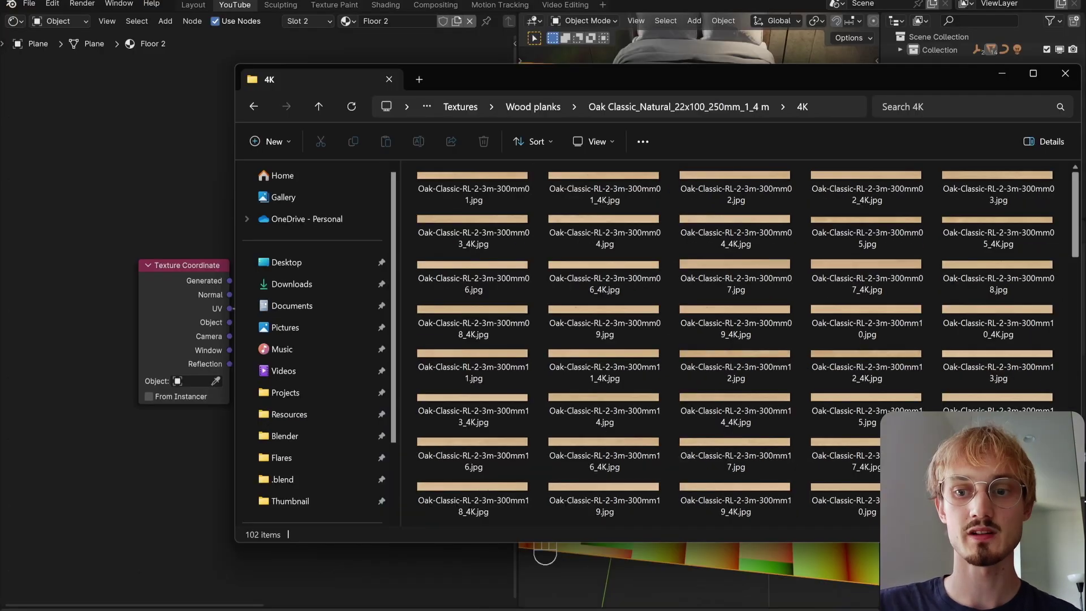
Bring the Oak-Classic-RL-2-3m-300mm01, 01_4K, 02 and 02_4K plank images from the 4K folder into the Floor 2 shader as image texture nodes.
drag(1081, 399, 864, 399)
drag(547, 73, 729, 90)
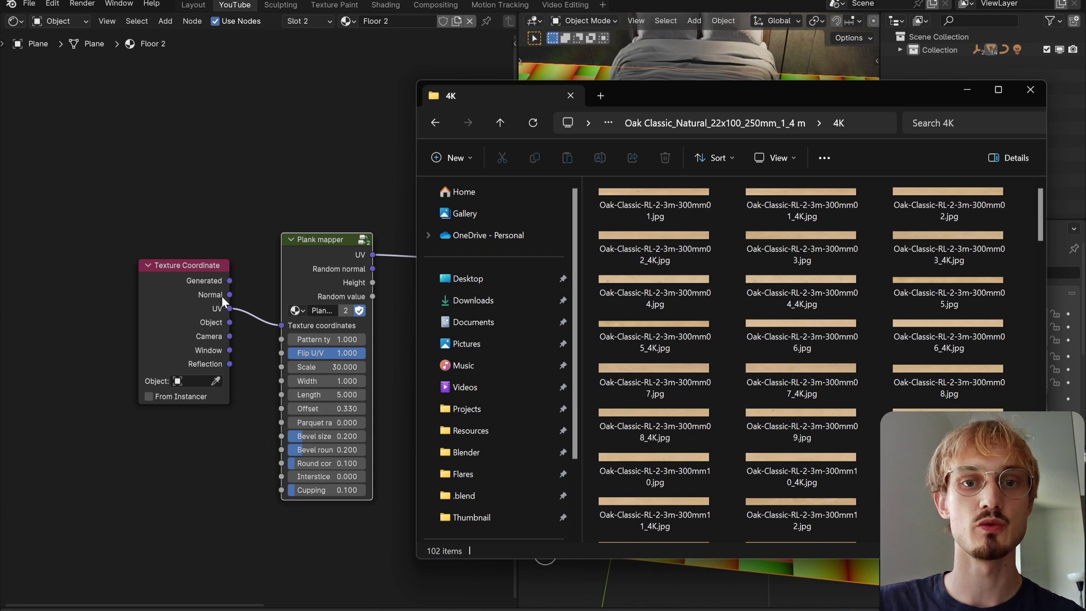
middle_drag(222, 296, 286, 245)
key(alt+Tab)
drag(642, 186, 215, 205)
drag(802, 203, 186, 286)
drag(910, 215, 182, 291)
drag(710, 251, 252, 299)
click(247, 327)
Separate the four plank image texture nodes from the Texture Coordinate and Plank mapper nodes they overlap.
scroll(246, 327, down, 2)
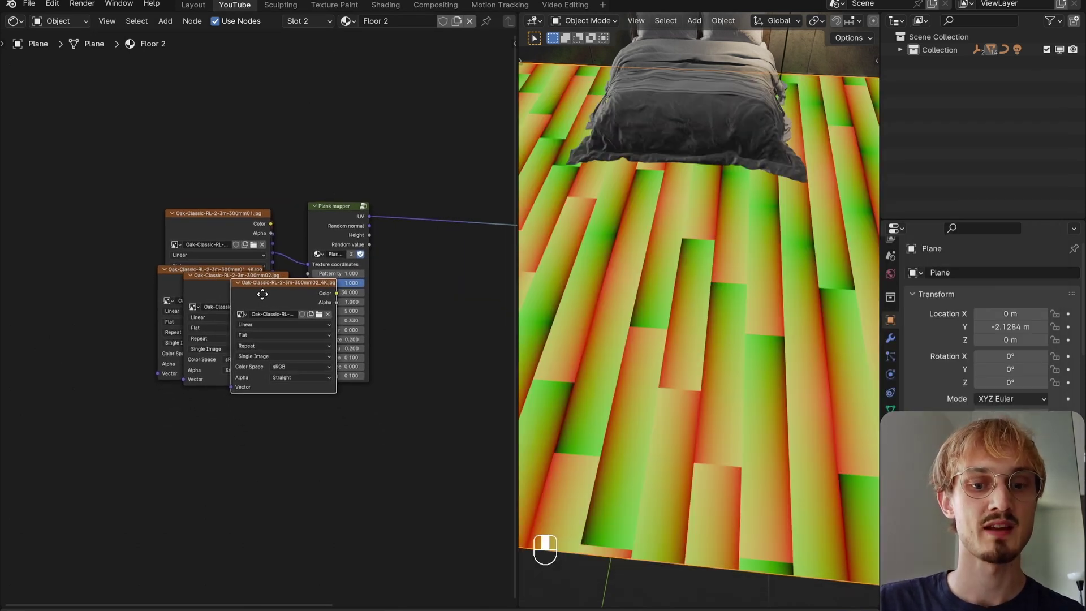
middle_drag(263, 294, 243, 280)
drag(152, 157, 253, 357)
drag(268, 288, 191, 307)
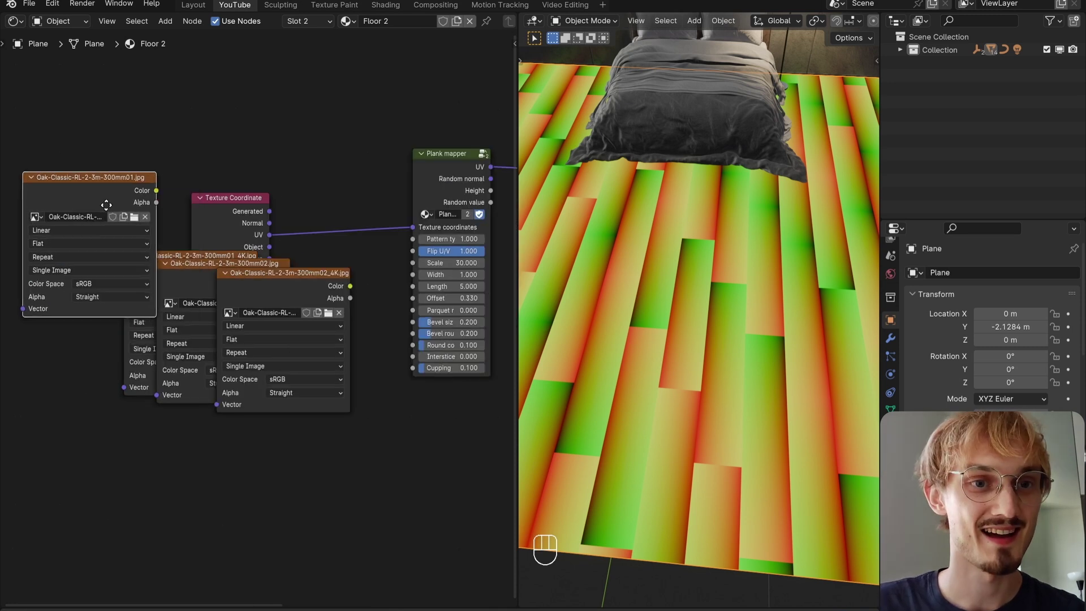
drag(106, 202, 101, 205)
drag(249, 218, 393, 185)
key(g)
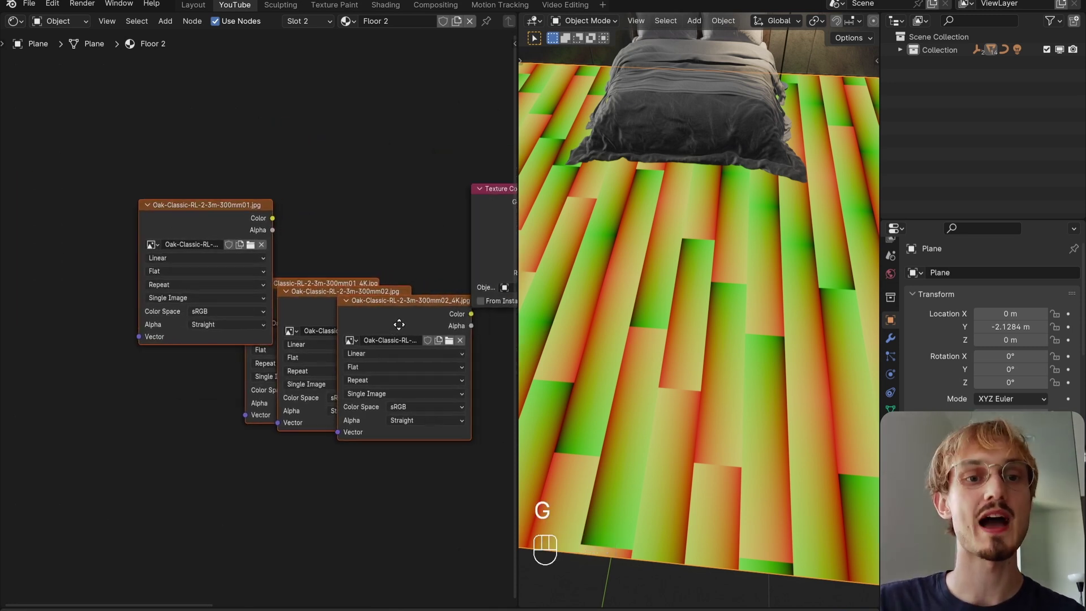
click(247, 259)
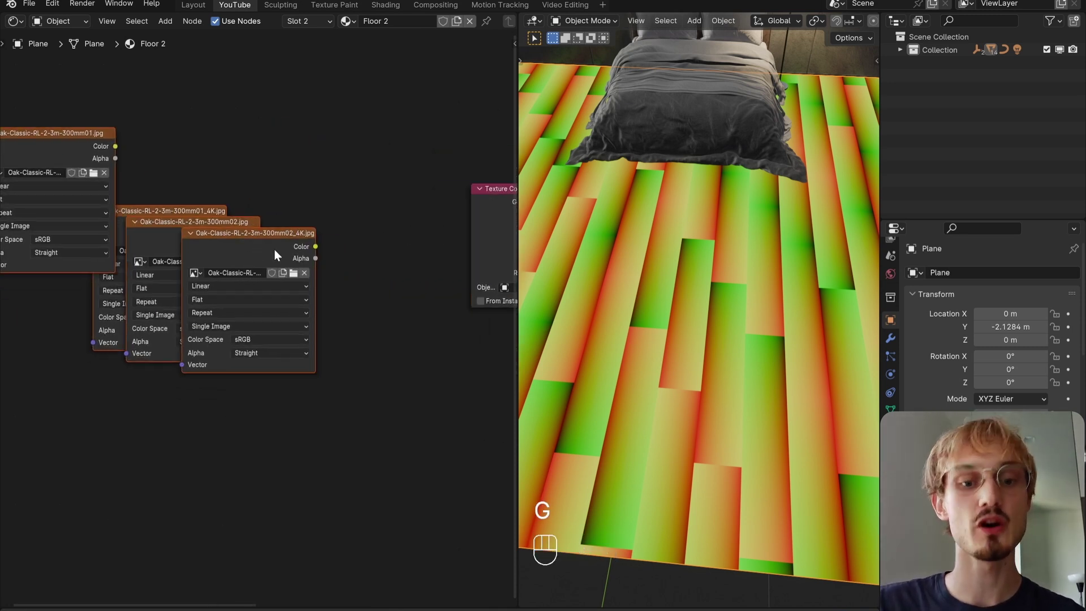
Align the four selected image texture nodes in an evenly spaced row with Node Wrangler's Align Nodes.
key(n)
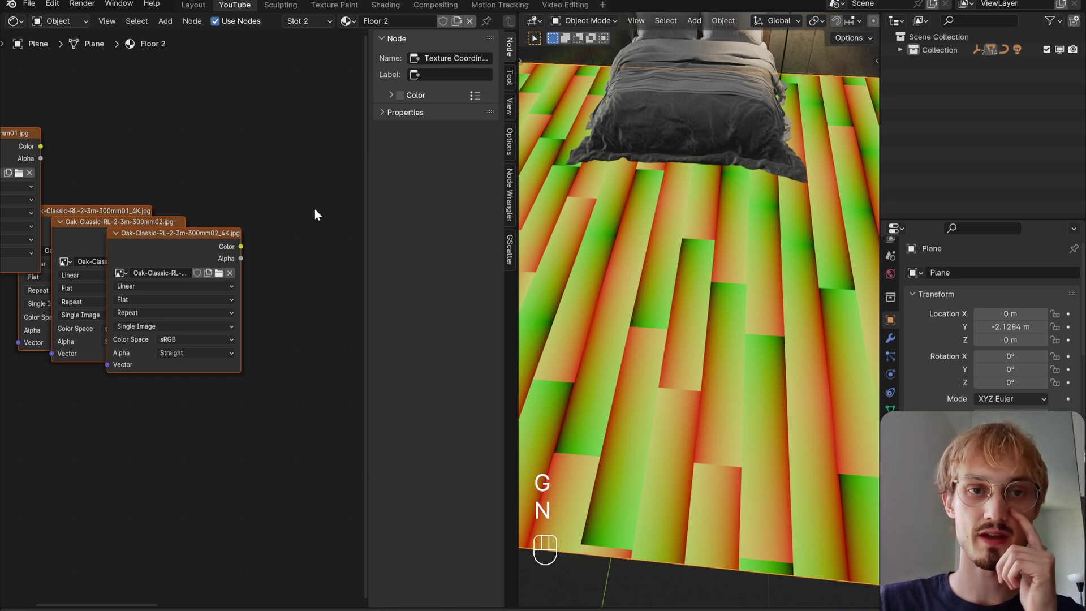
click(509, 201)
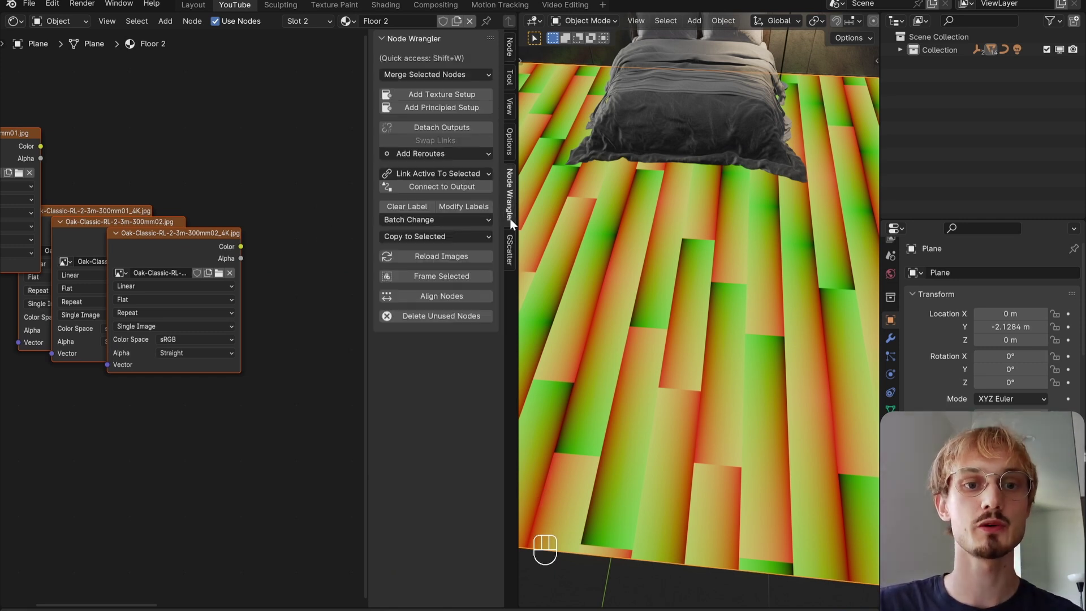
click(413, 295)
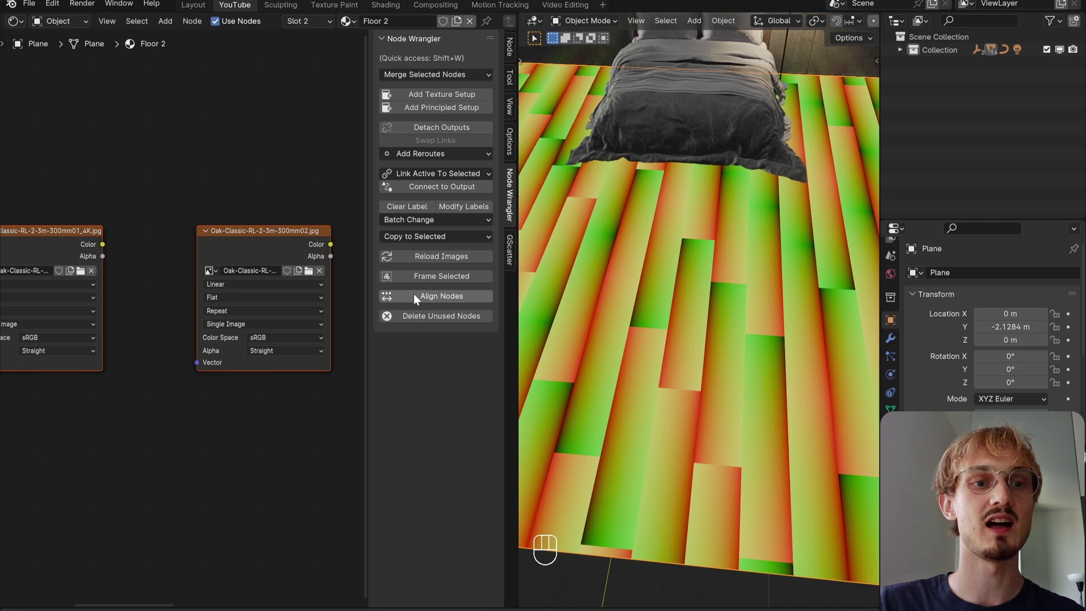
scroll(255, 314, down, 5)
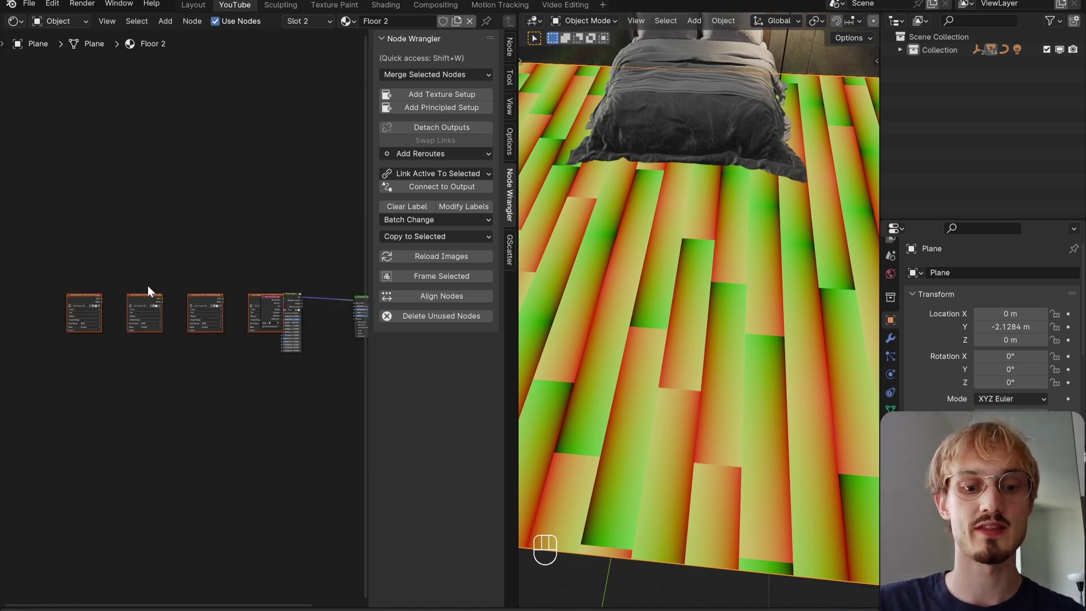
Move the row of image texture nodes above the other nodes and rotate their arrangement into a vertical column.
key(n)
key(g)
click(303, 249)
scroll(315, 297, up, 2)
key(r)
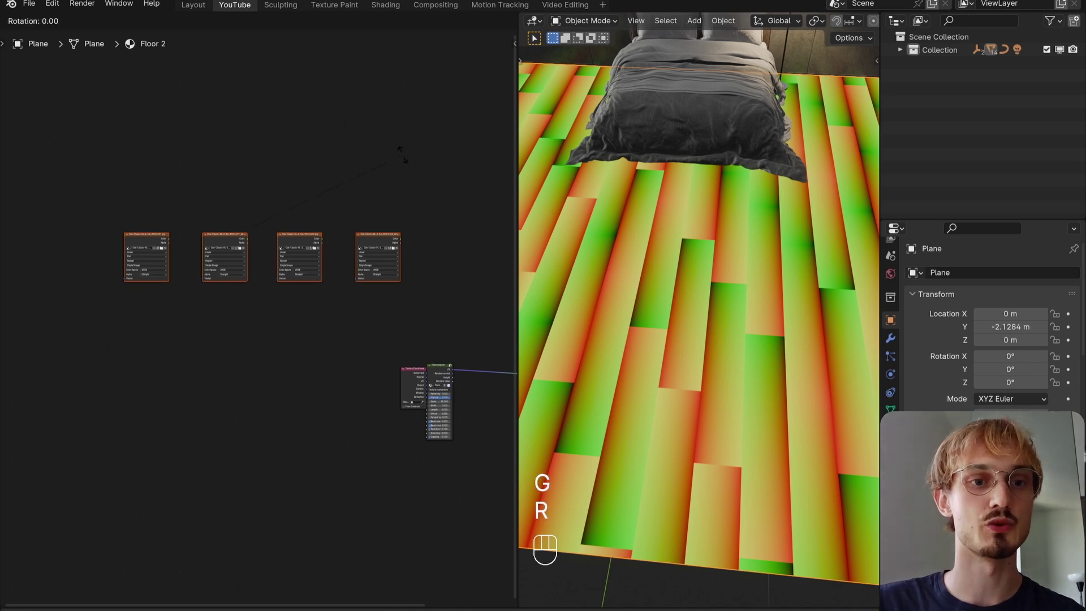
click(308, 376)
middle_drag(314, 395, 307, 390)
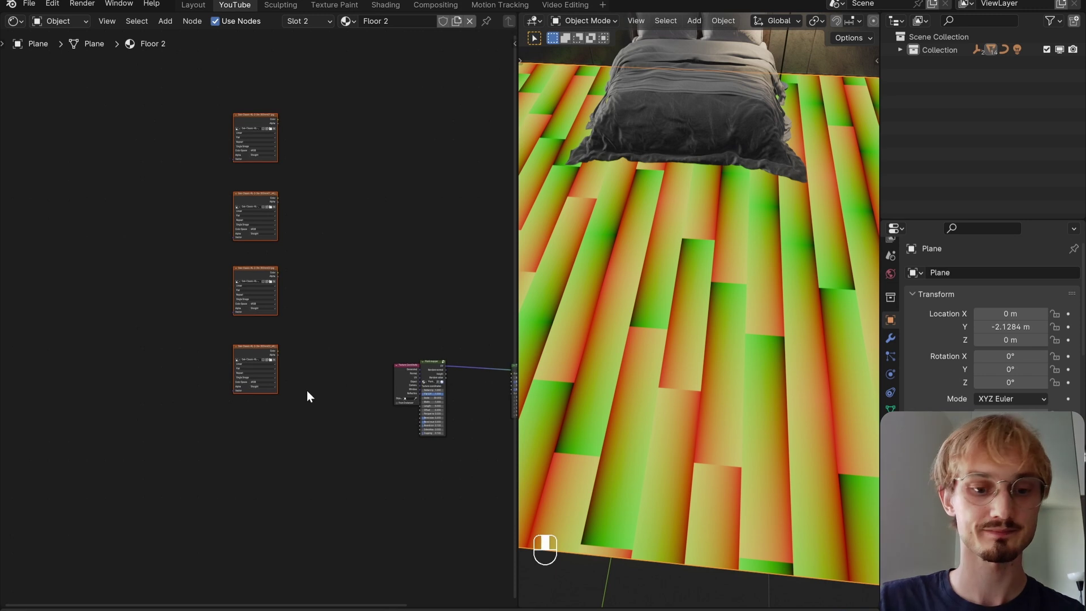
Collapse the four image texture nodes and scale their arrangement down along Y into a compact stack.
key(h)
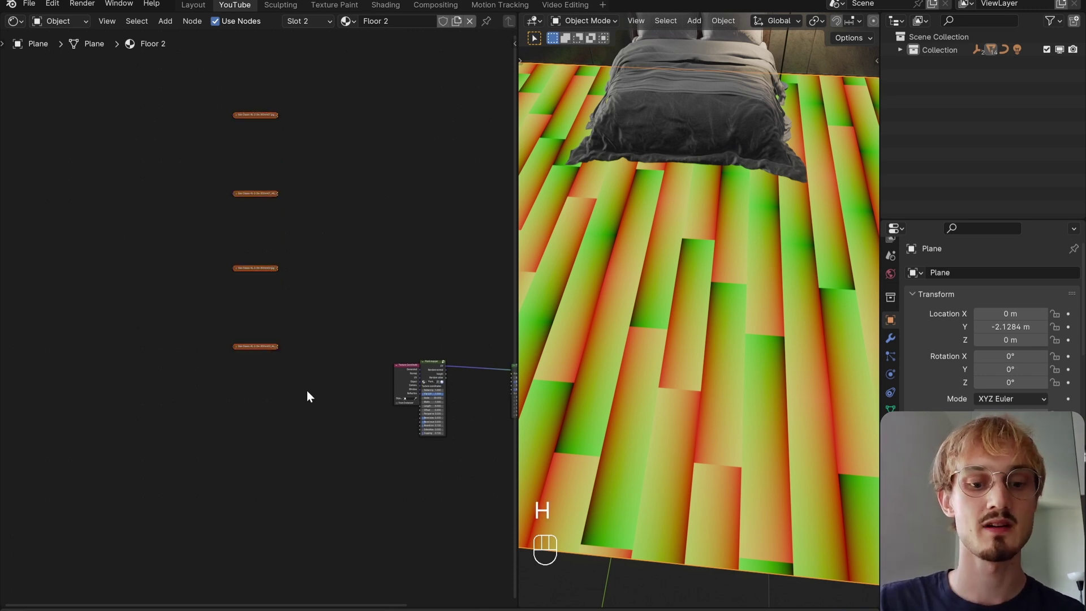
key(s)
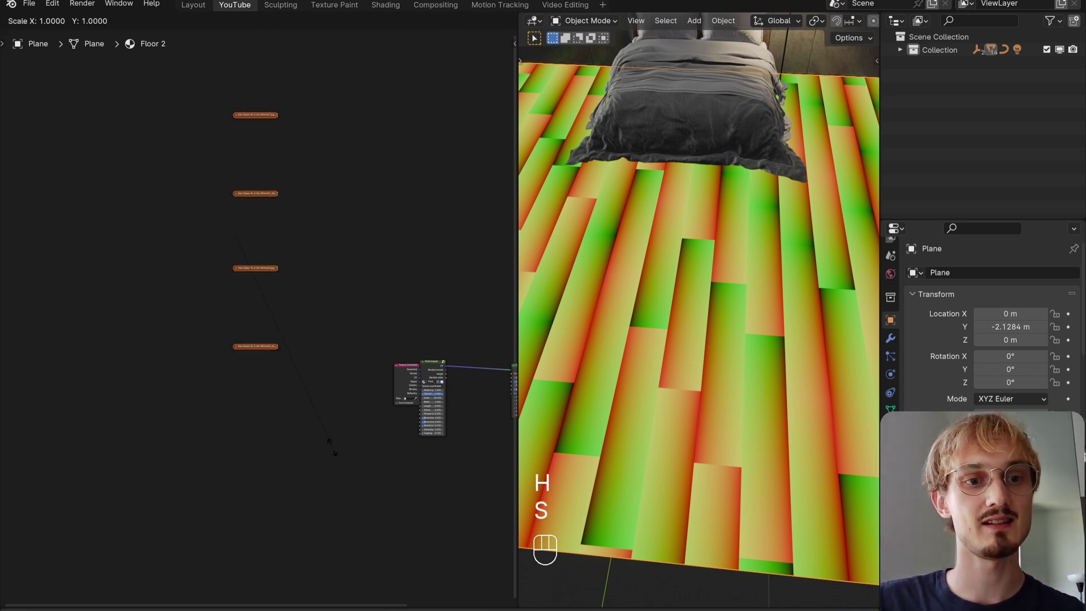
key(ctrl)
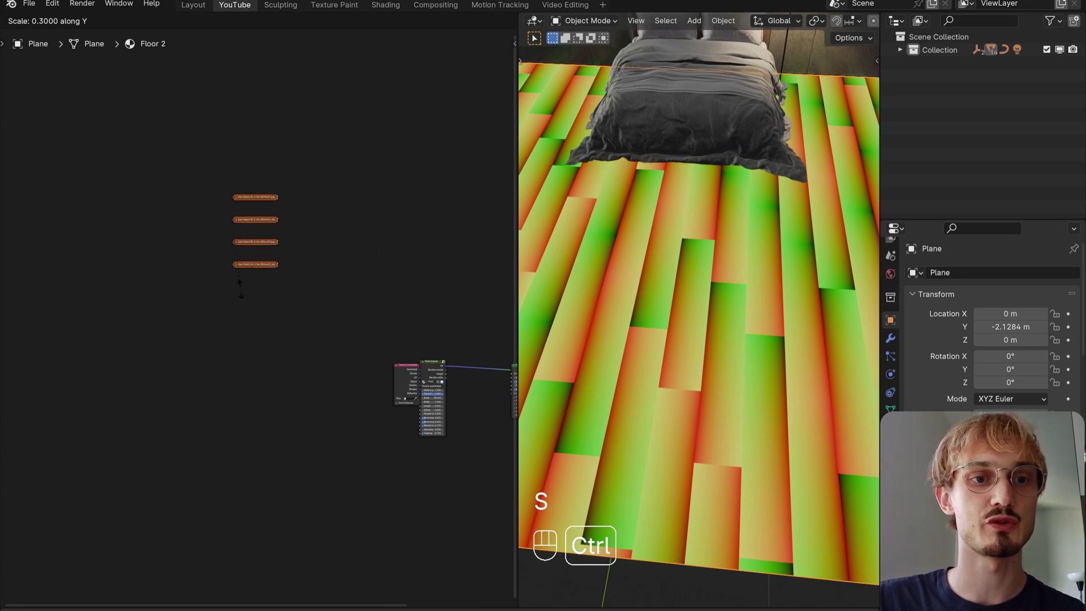
ctrl+click(236, 264)
Place the stack of collapsed image texture nodes between the Plank mapper and the Principled BSDF.
middle_drag(301, 280, 196, 205)
key(g)
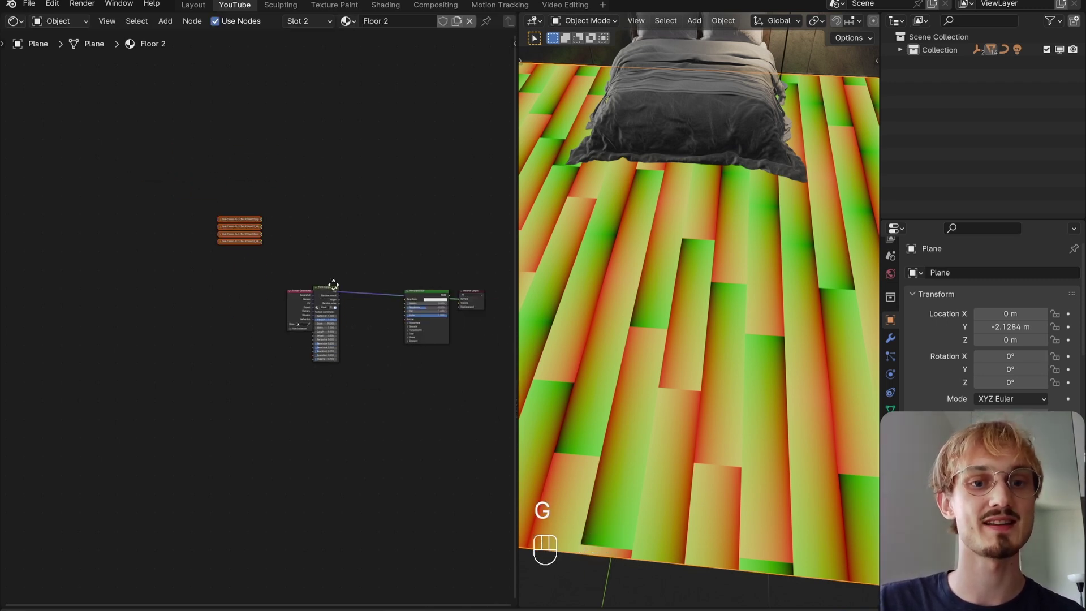
click(423, 352)
scroll(413, 347, up, 4)
key(g)
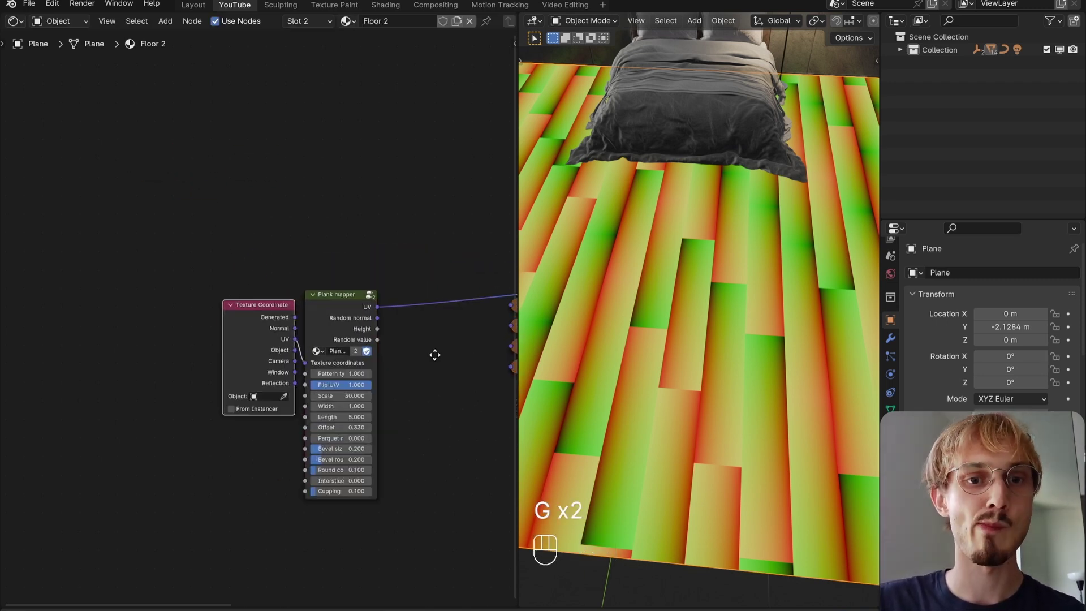
middle_drag(434, 355, 248, 389)
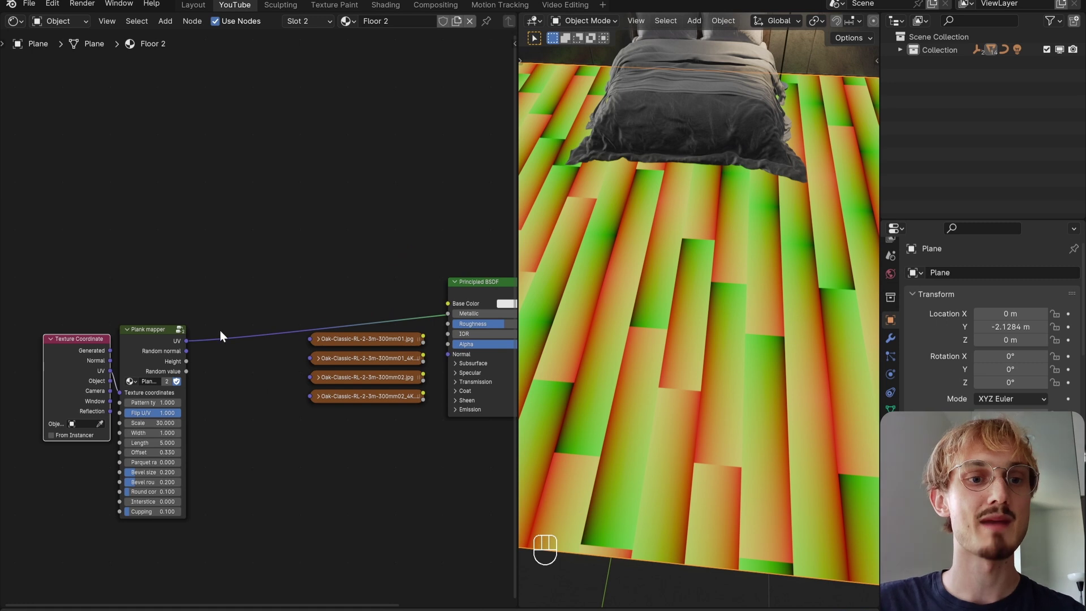
drag(323, 290, 393, 403)
middle_drag(393, 403, 407, 421)
key(g)
click(333, 444)
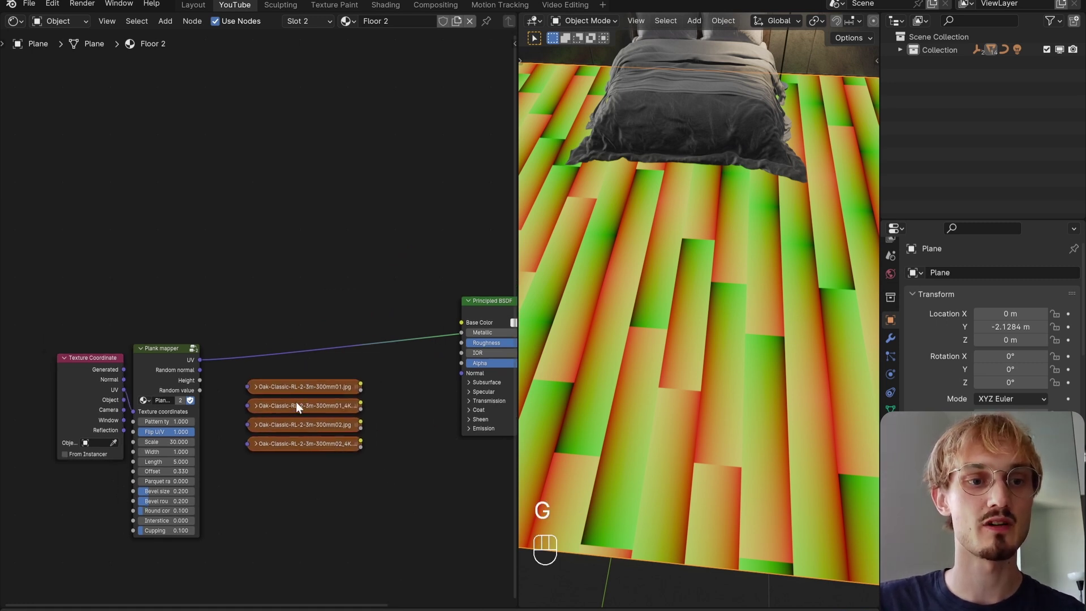
Link the Plank mapper's UV output to the Vector inputs of all four plank image texture nodes.
scroll(296, 396, up, 2)
middle_drag(332, 347, 363, 291)
middle_drag(242, 295, 256, 295)
scroll(249, 294, up, 2)
alt+right_drag(214, 305, 308, 404)
middle_drag(325, 418, 256, 403)
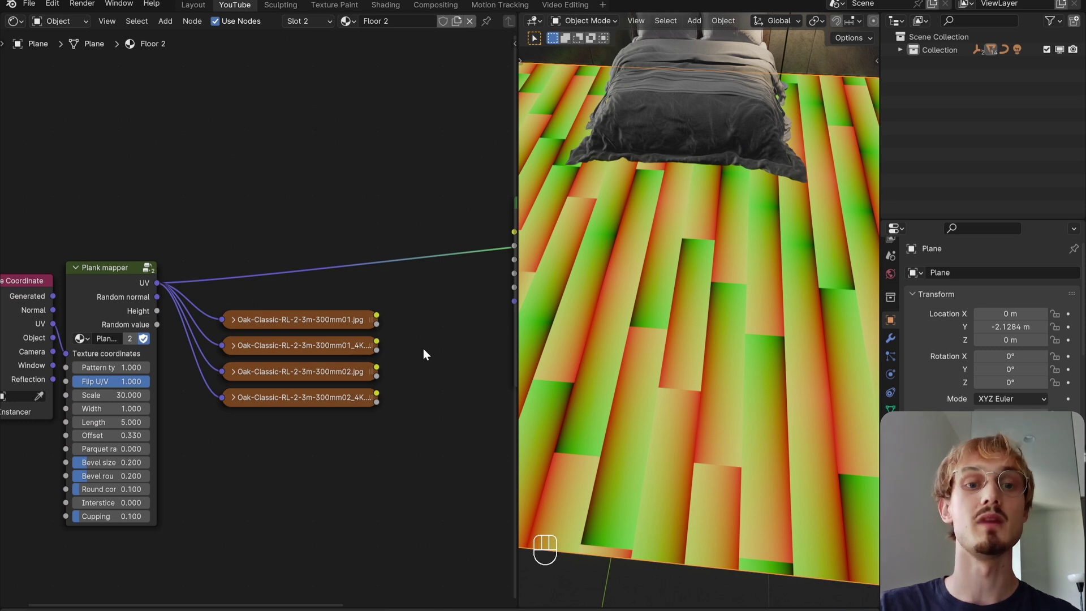
Add a Multi texture auto group node between the plank image textures and the Principled BSDF.
key(shift+a)
text(u)
key(BackSpace)
text(mu)
key(Return)
click(435, 360)
middle_drag(465, 365, 395, 327)
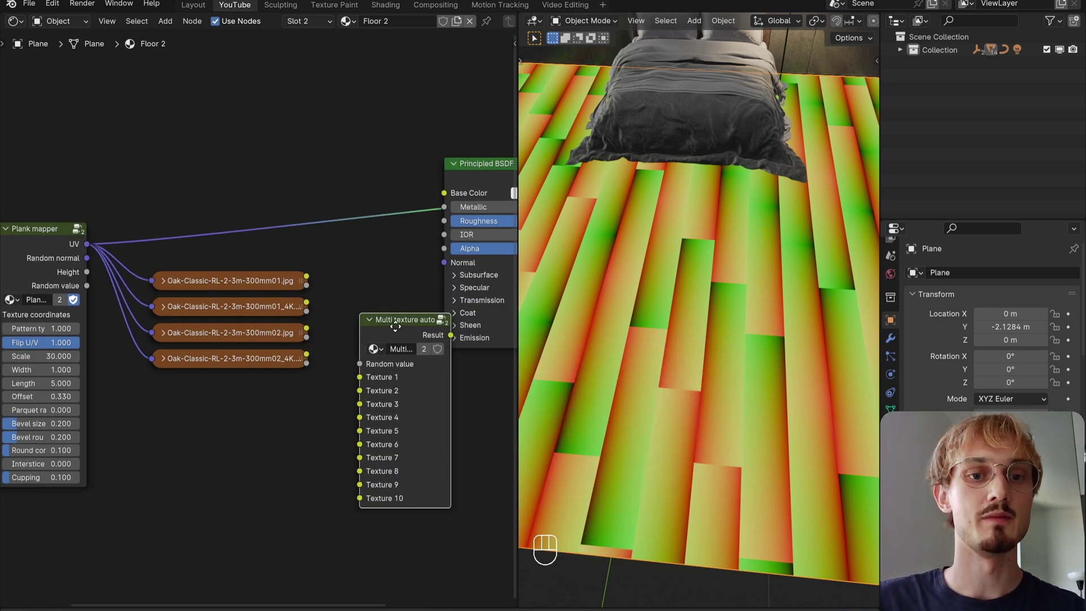
click(369, 245)
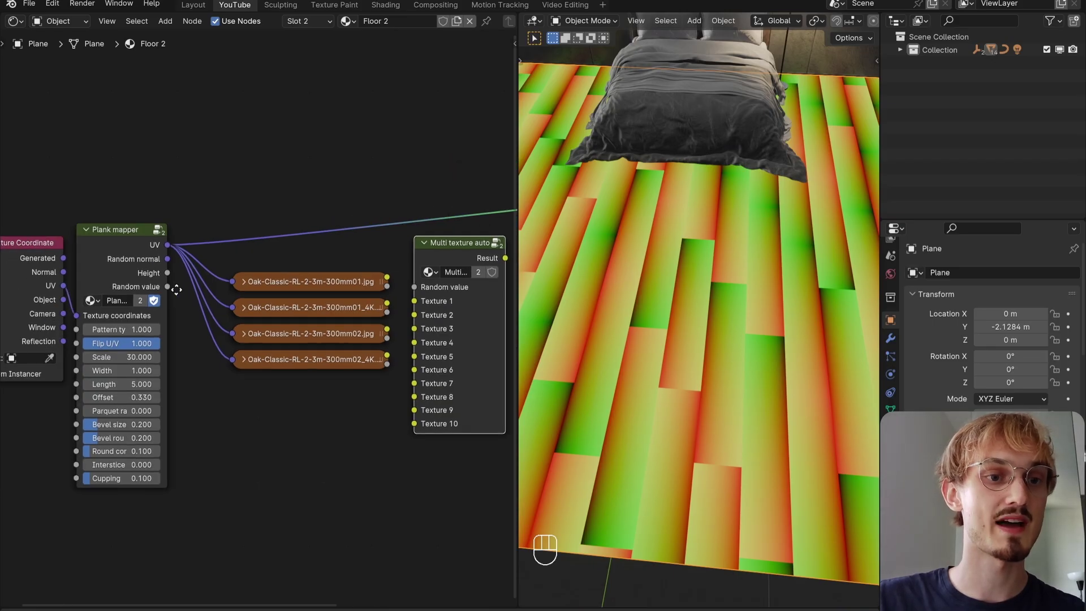
Link the Plank mapper's Random value output to the Random value input of the Multi texture auto node.
scroll(169, 286, up, 2)
drag(144, 279, 458, 284)
middle_drag(383, 266, 321, 245)
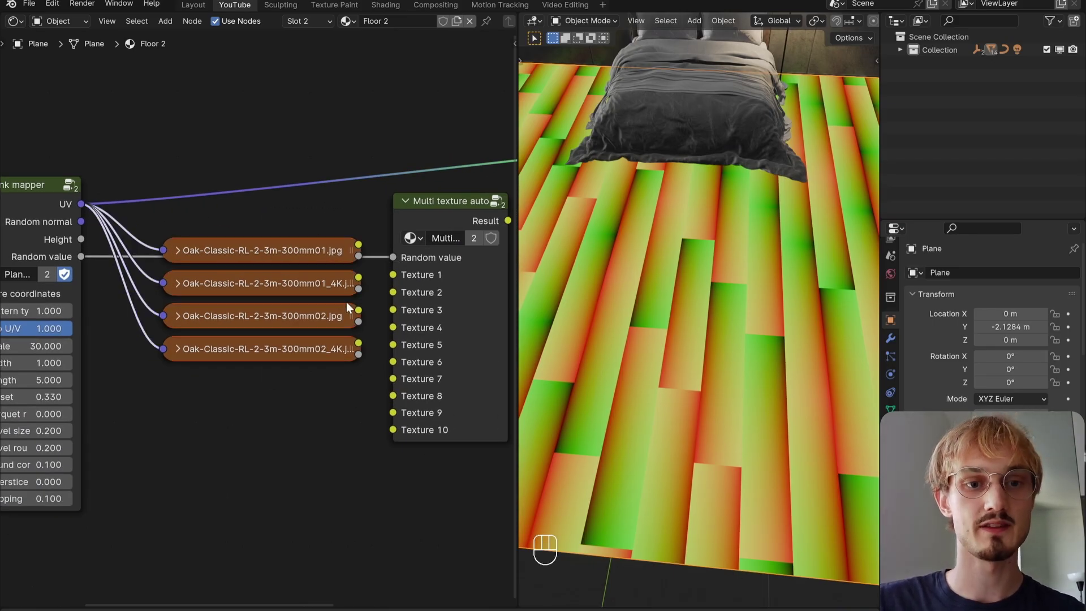
Lower the image texture stack and link the 300mm01 and 300mm01_4K colors to Texture 1 and Texture 2 of Multi texture auto.
key(g)
ctrl+click(352, 337)
click(352, 336)
alt+right_drag(344, 311, 395, 310)
alt+right_drag(345, 342, 390, 336)
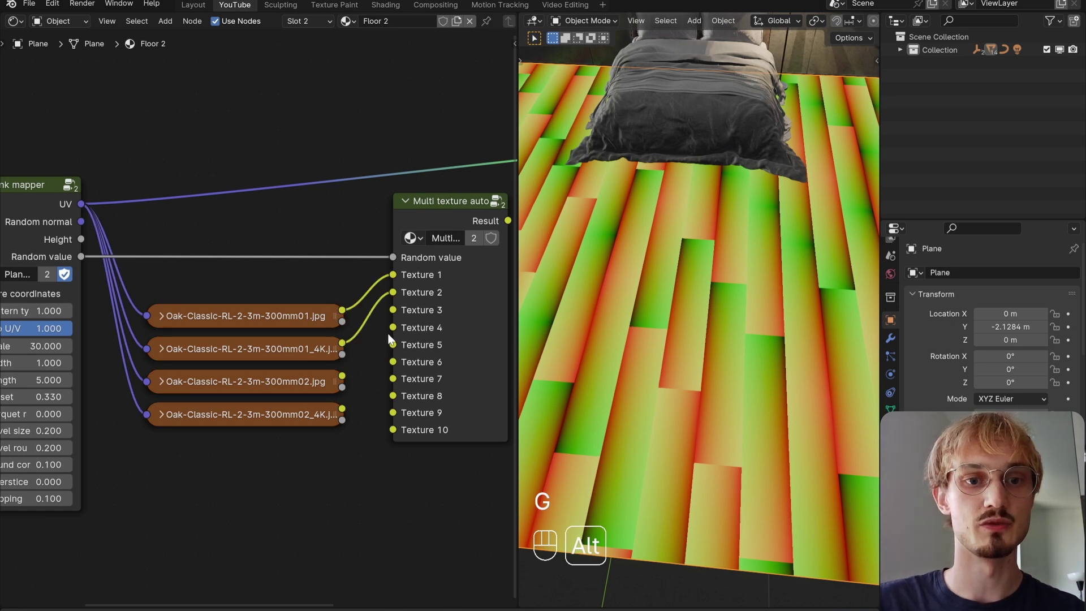
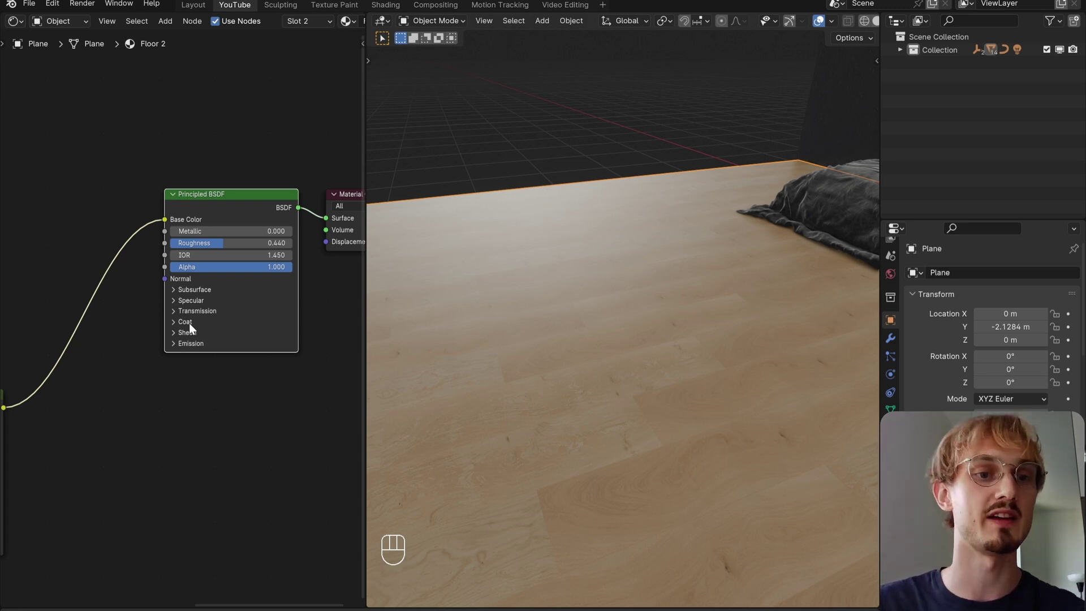
Give the Principled BSDF a coat with a weight of 0.145 and a roughness of 0.103.
click(189, 323)
scroll(189, 324, up, 1)
scroll(189, 323, up, 1)
mouse_move(184, 345)
mouse_down()
mouse_move(195, 345)
mouse_move(193, 362)
mouse_up()
middle_drag(500, 344, 489, 338)
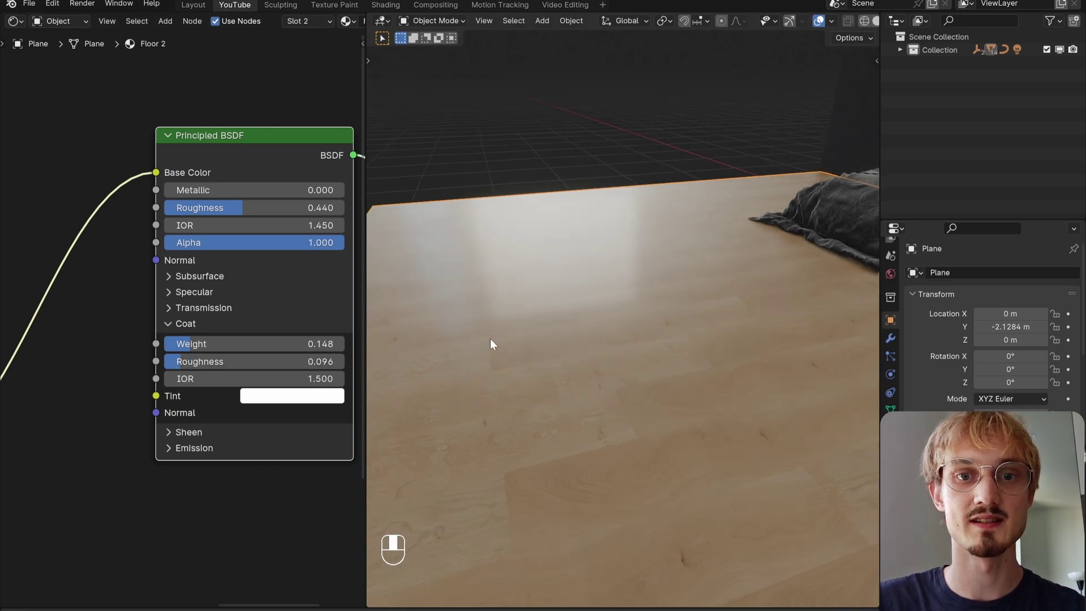
drag(196, 364, 199, 365)
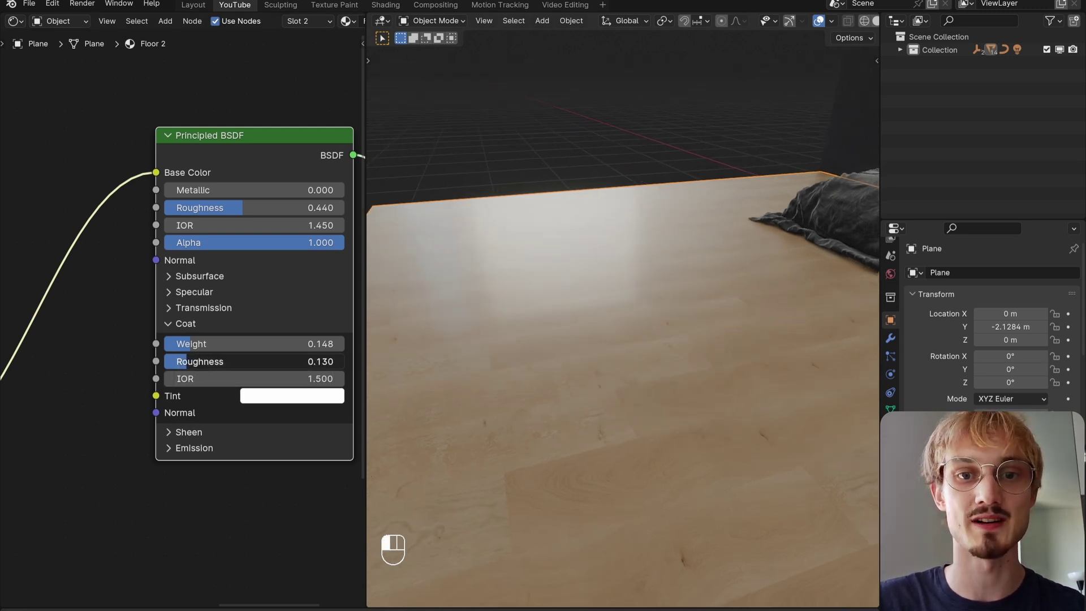
middle_drag(739, 301, 748, 289)
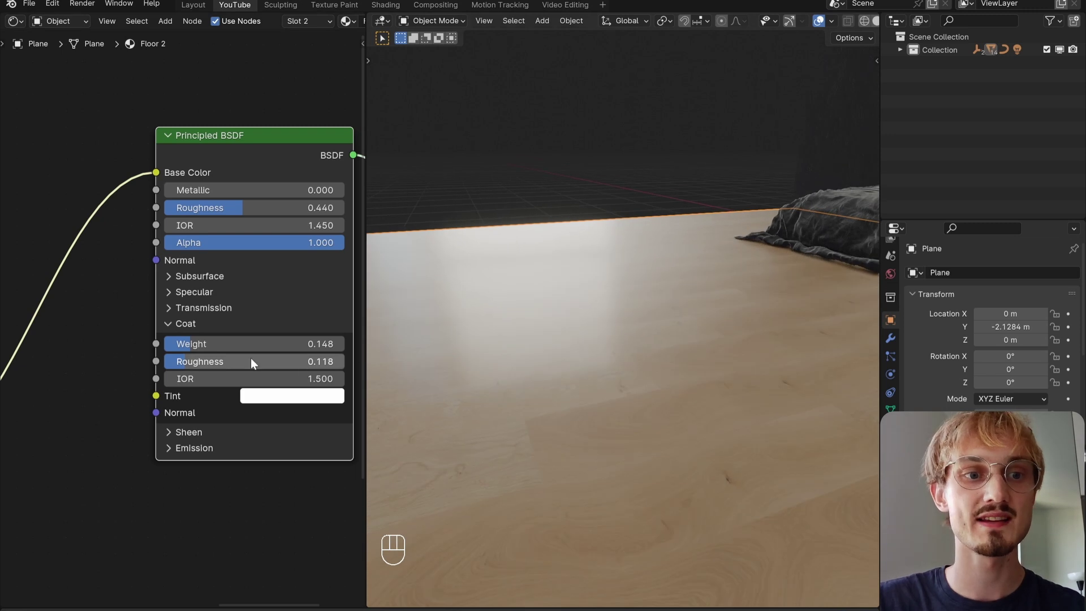
drag(198, 359, 191, 350)
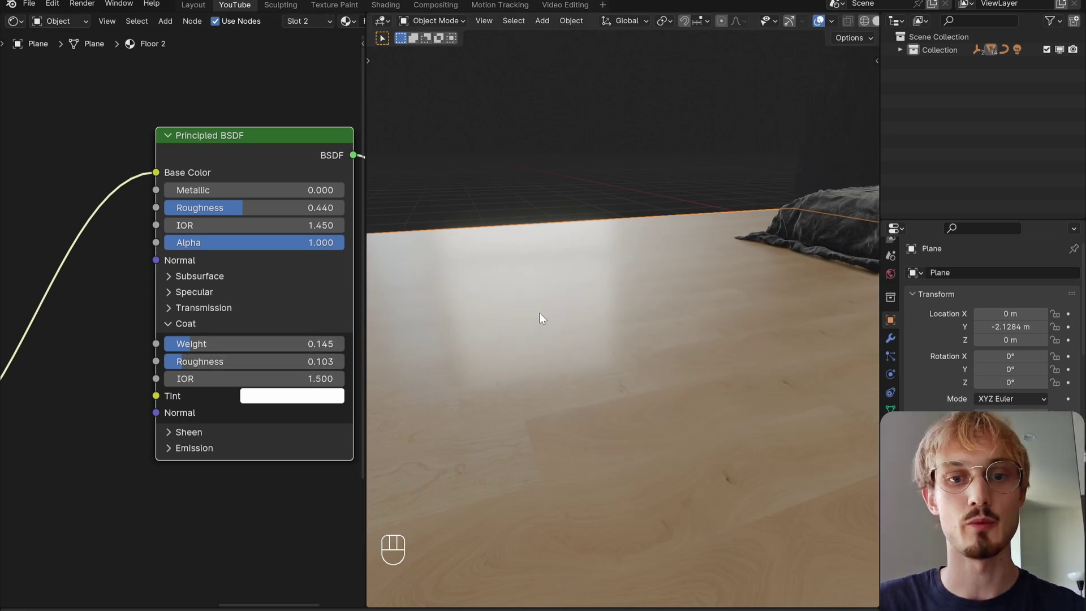
Preview the Plank mapper's Random normal output on the whole floor.
middle_drag(539, 313, 578, 365)
scroll(580, 369, down, 3)
scroll(63, 350, down, 8)
middle_drag(59, 389, 182, 372)
middle_drag(131, 300, 245, 242)
scroll(195, 287, up, 8)
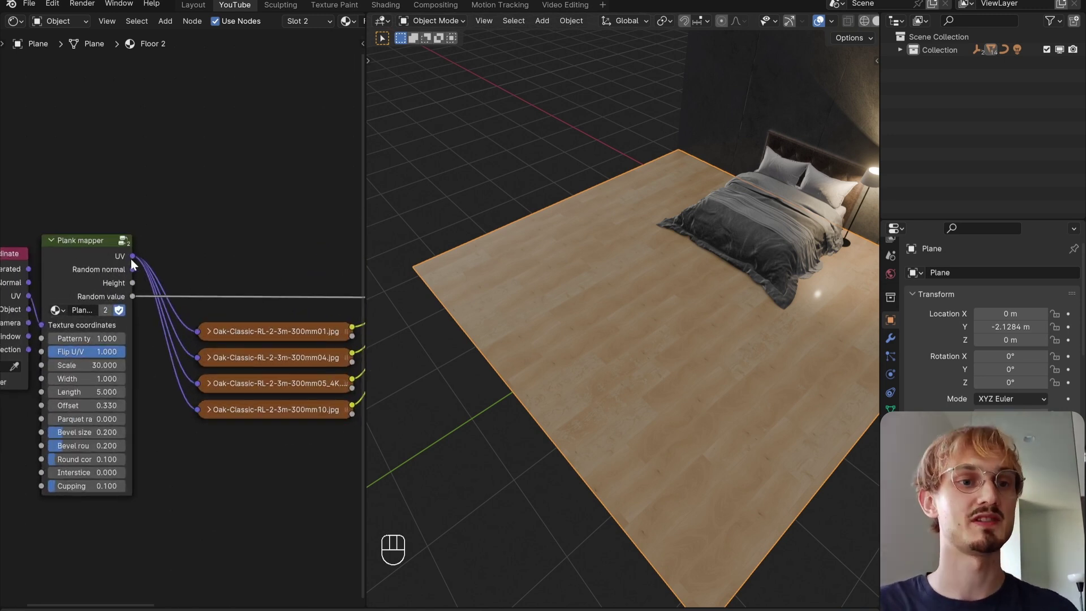
ctrl+shift+click(107, 266)
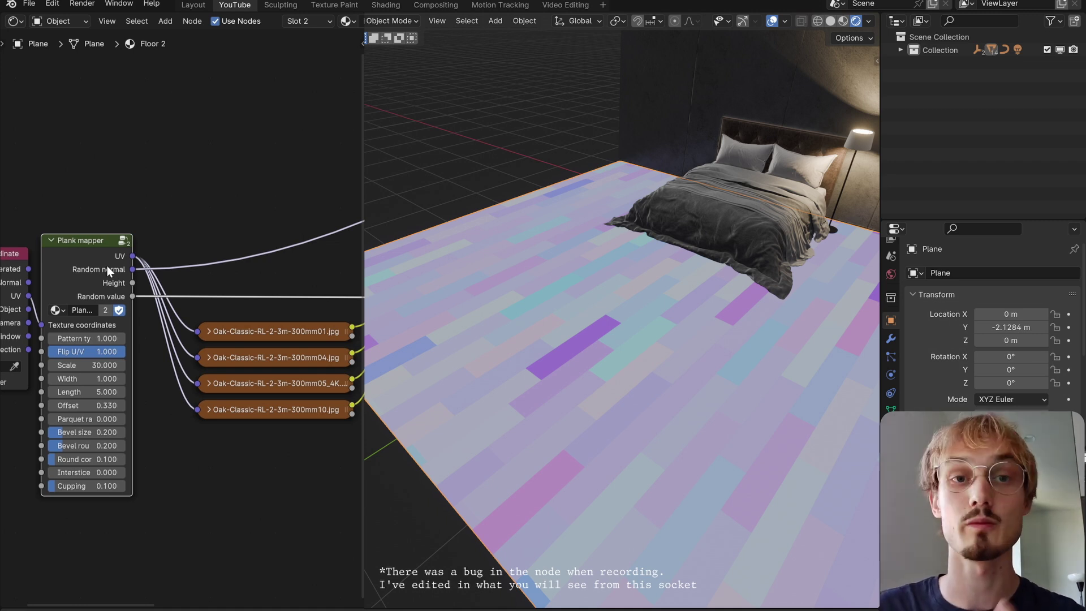
Add a Normal Map node fed by the Plank mapper's Random normal and link it to the Principled BSDF's Normal and Coat Normal inputs.
scroll(107, 266, down, 3)
drag(77, 272, 336, 369)
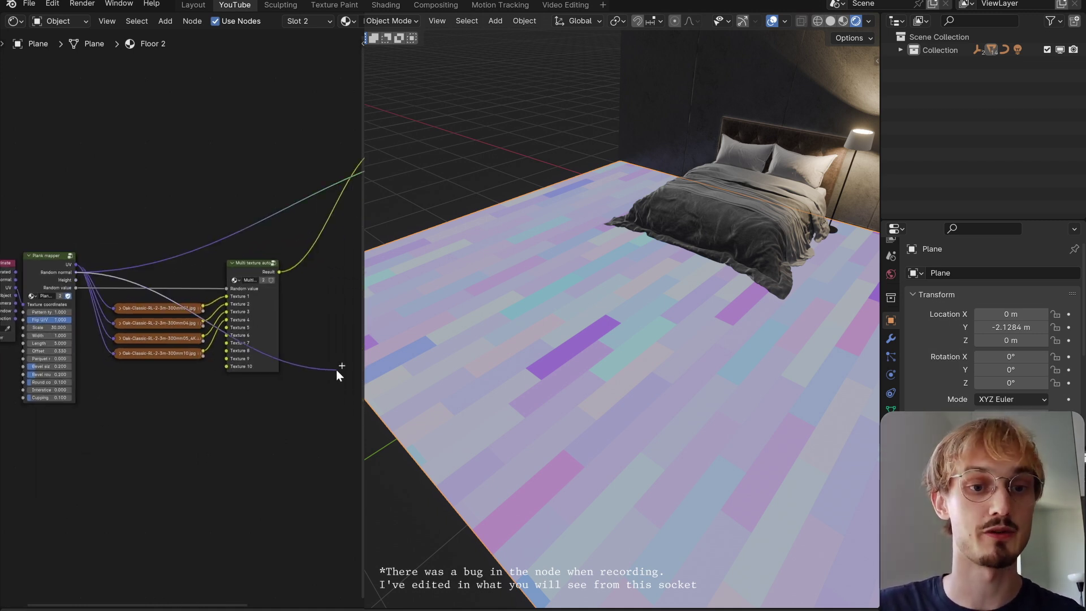
text(nor)
key(Return)
drag(317, 344, 317, 352)
middle_drag(348, 334, 253, 369)
drag(277, 352, 290, 222)
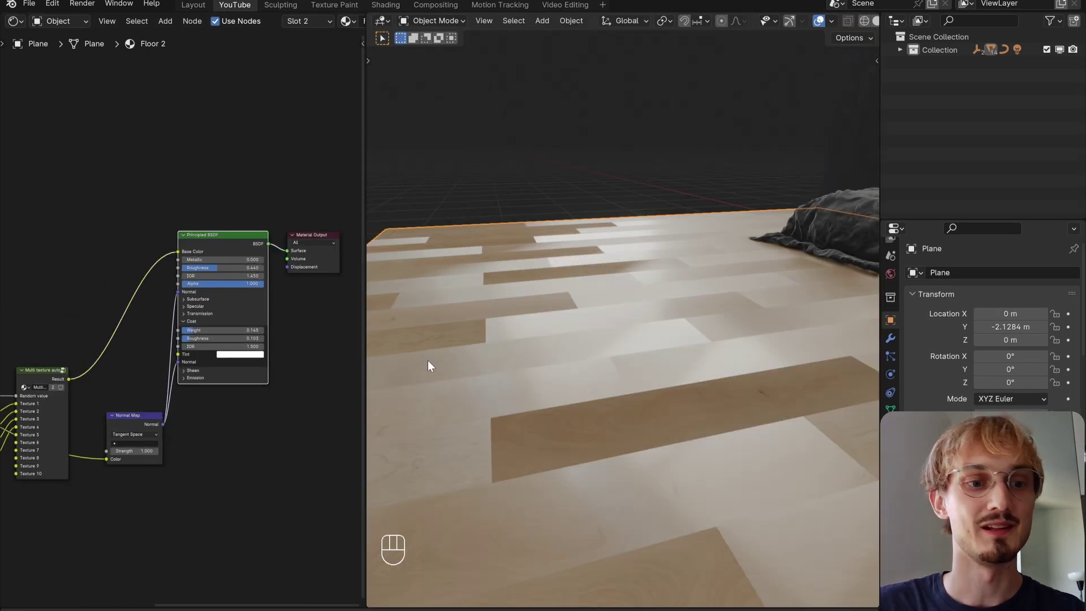
Set the Normal Map node's strength to 0.1.
scroll(221, 390, up, 5)
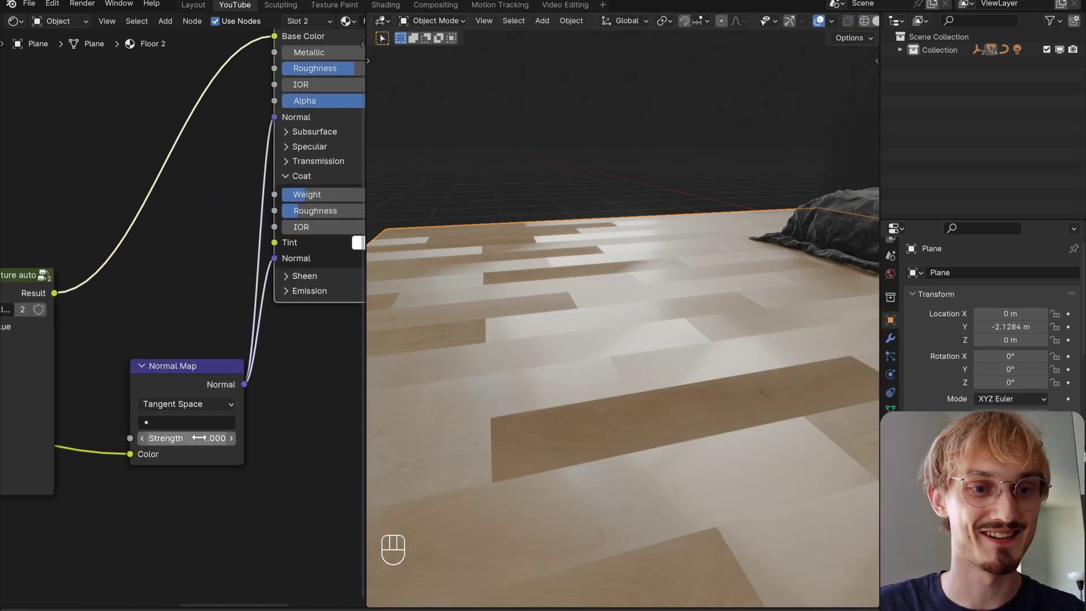
click(199, 438)
text(0.1)
key(Return)
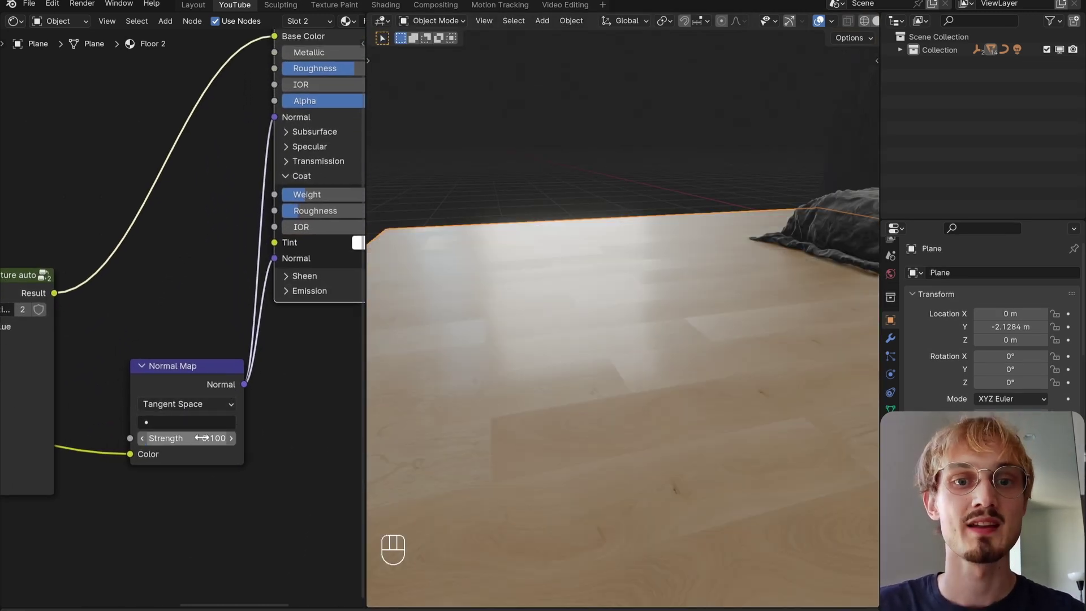
Toggle muting of the Normal Map node to compare the floor's reflections with and without it.
click(155, 392)
key(m)
key(m)
key(m)
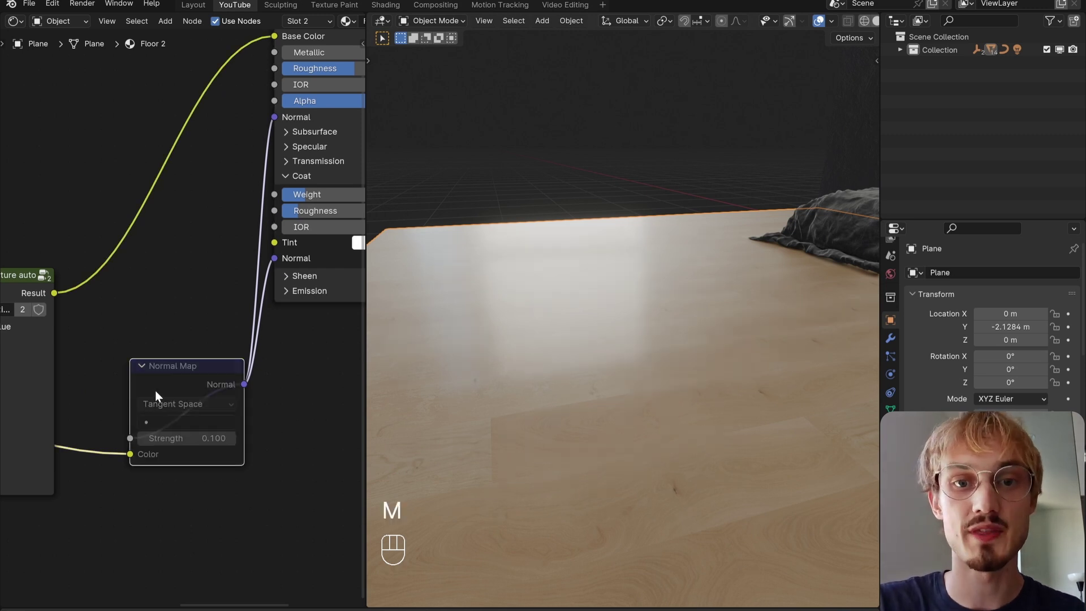
Re-enable the muted Normal Map node and preview the Plank mapper's Height output on the floor, examining the plank joints up close.
key(m)
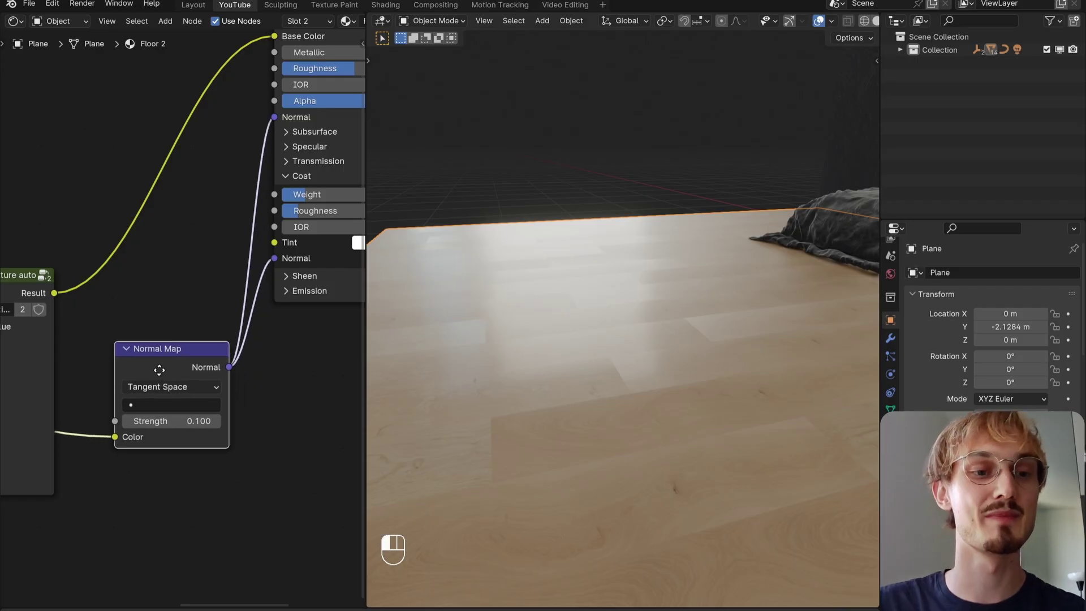
middle_drag(158, 365, 163, 276)
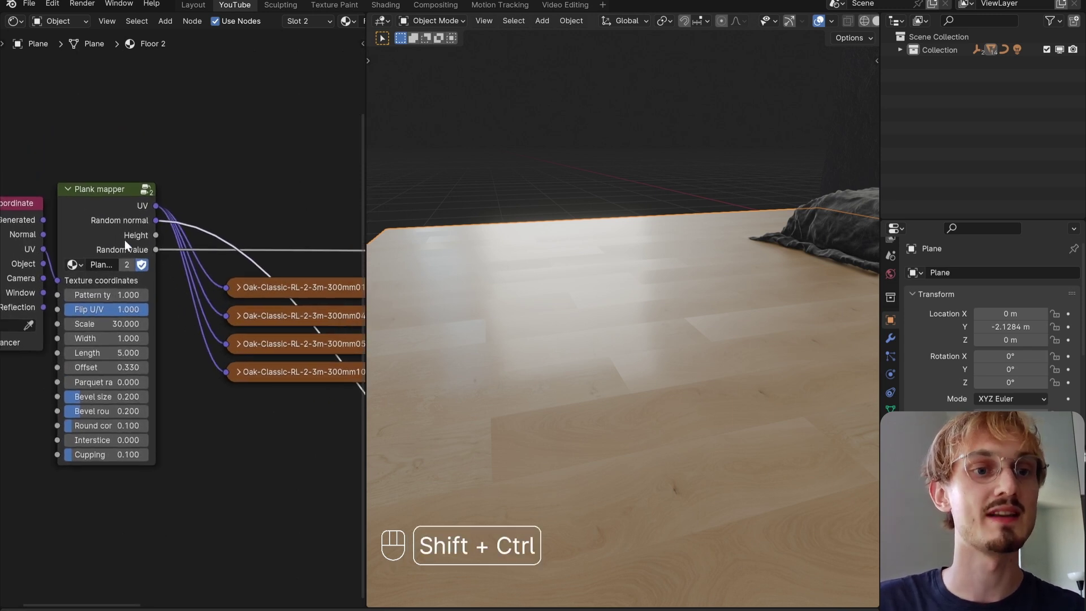
ctrl+shift+click(119, 218)
middle_drag(617, 369, 660, 375)
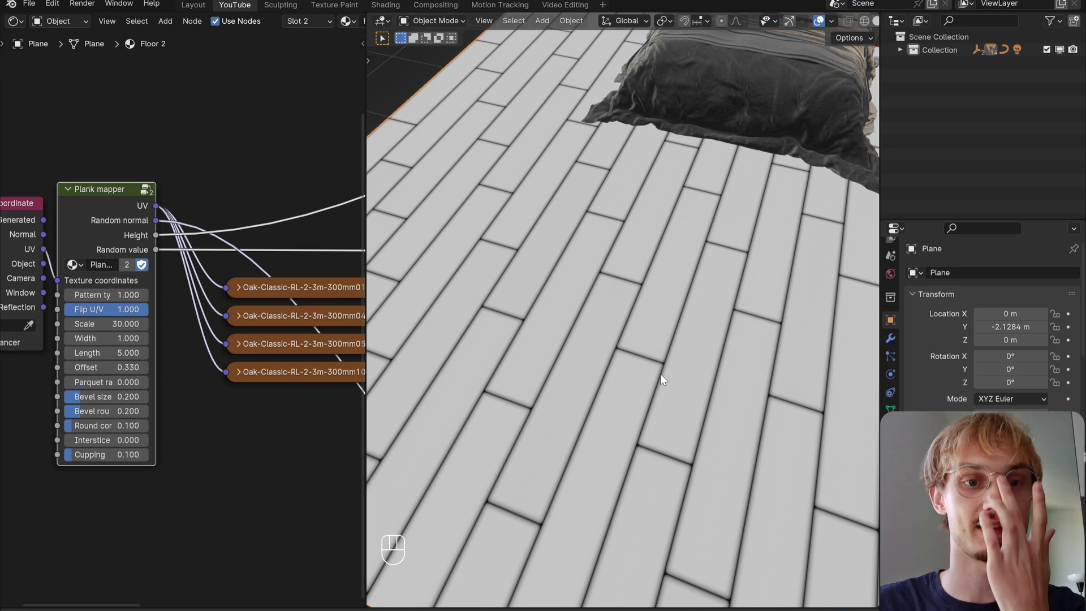
scroll(656, 374, up, 4)
middle_drag(653, 375, 652, 345)
scroll(651, 351, up, 3)
scroll(73, 346, up, 4)
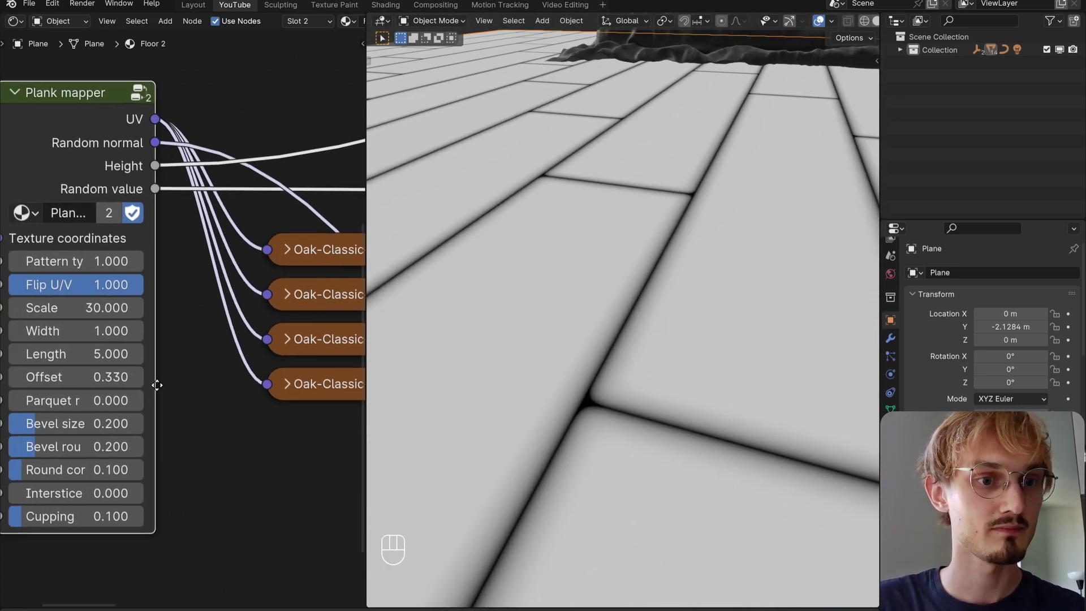
Lower the Plank mapper's Bevel size to 0.041, Bevel roundness to 0 and Round corners to 0.028.
shift+drag(212, 331, 112, 333)
click(8, 362)
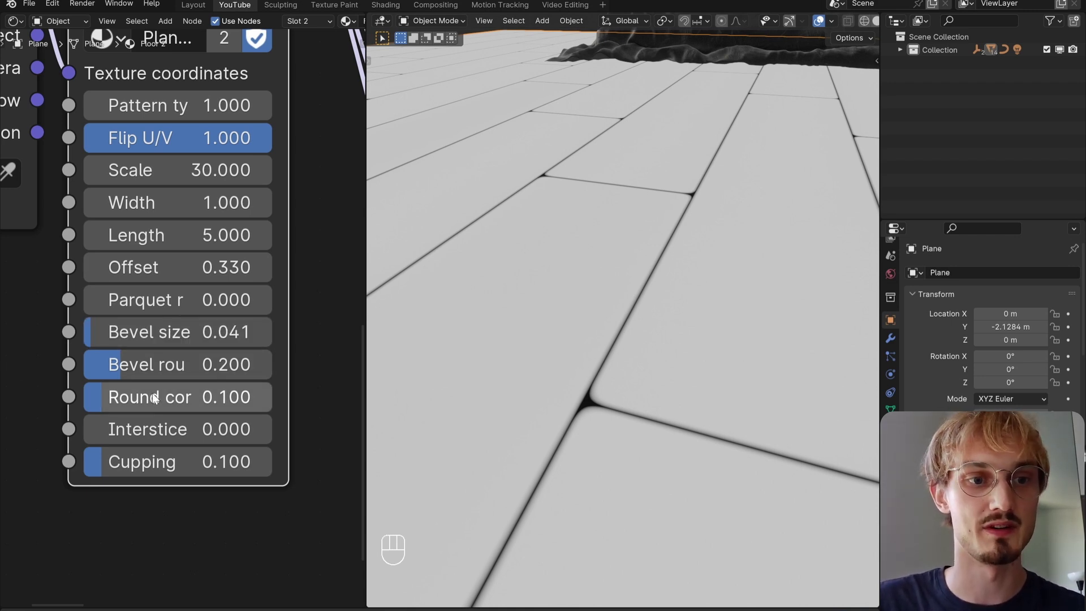
drag(186, 398, 113, 368)
scroll(260, 285, down, 4)
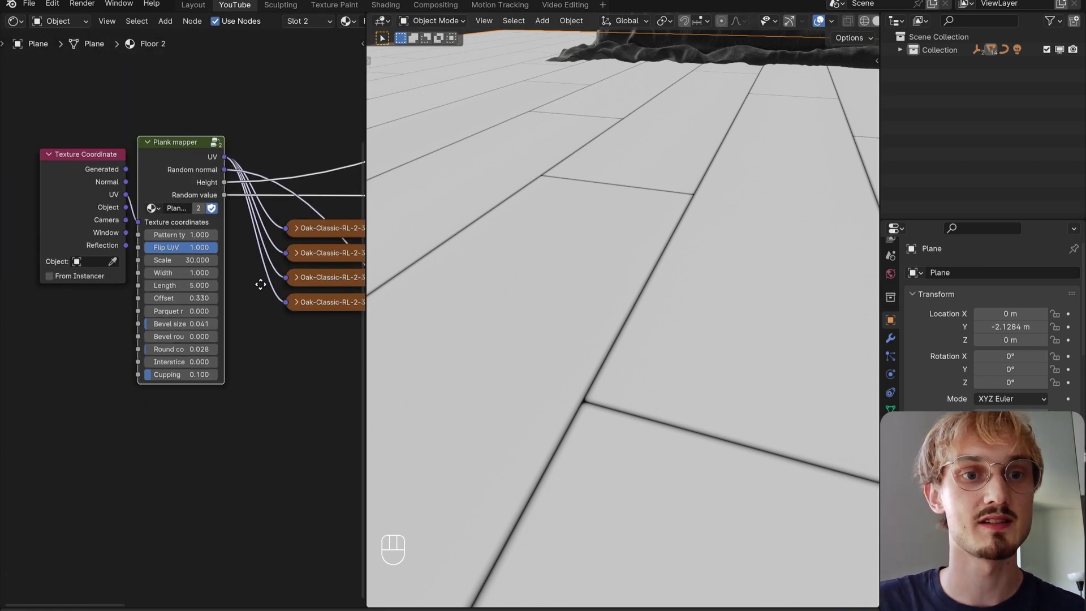
Add a Bump node with the Plank mapper's Height output feeding its Height input.
scroll(271, 318, up, 3)
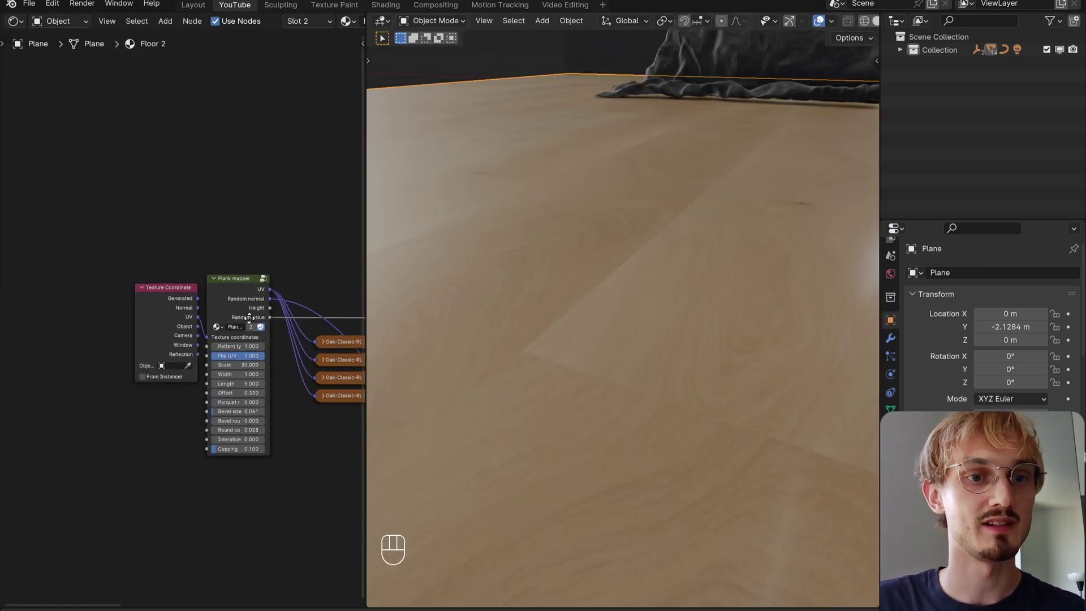
middle_drag(286, 320, 175, 335)
scroll(73, 290, up, 4)
drag(116, 304, 232, 259)
text(bump)
key(Return)
click(229, 198)
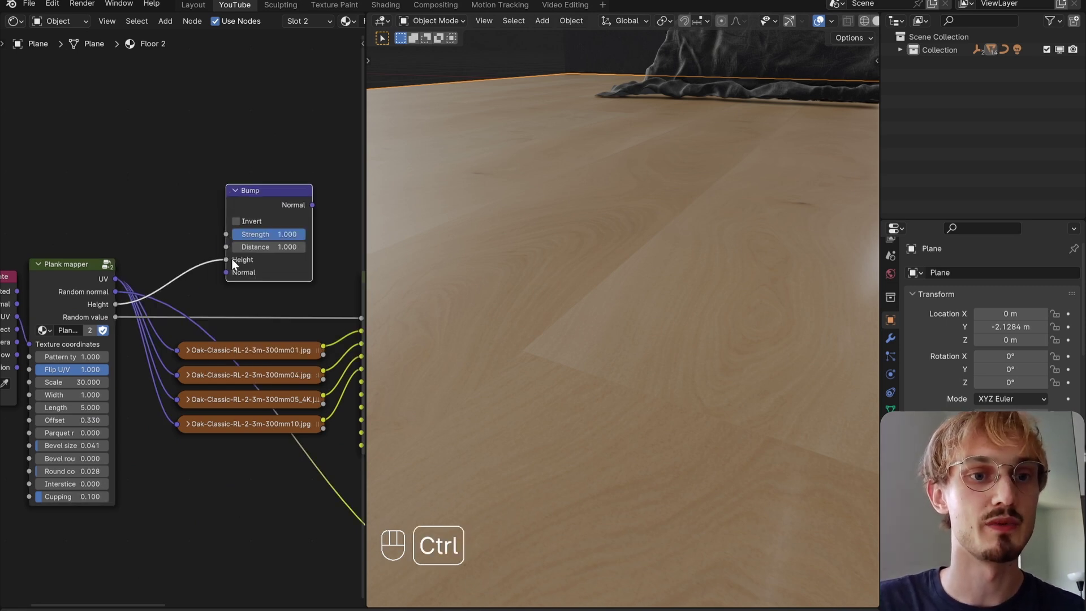
Set the Bump node's Distance to 0.01.
scroll(243, 261, up, 4)
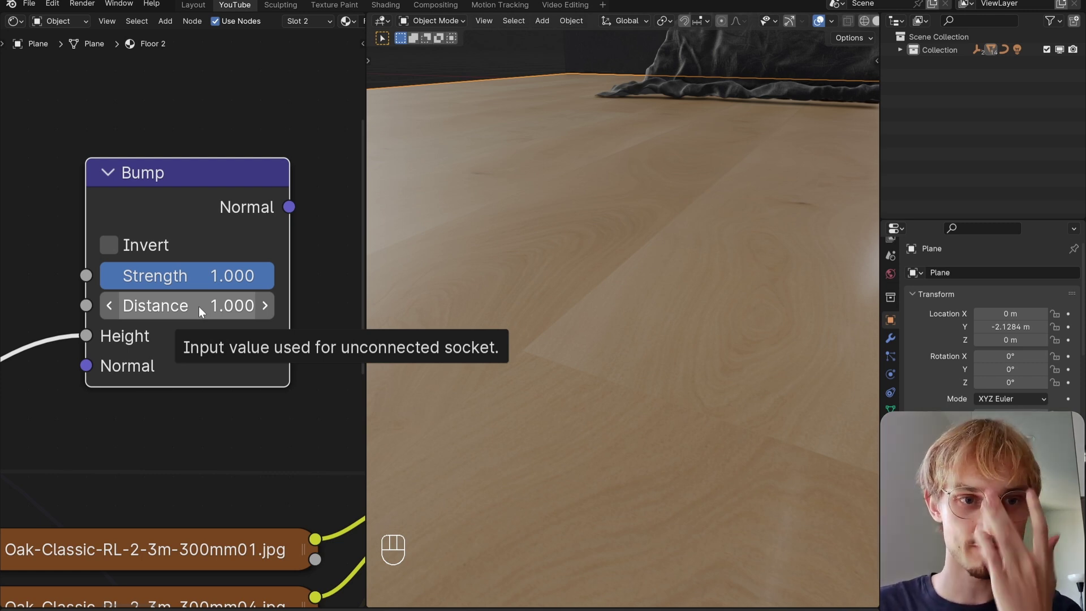
click(199, 307)
key(BackSpace)
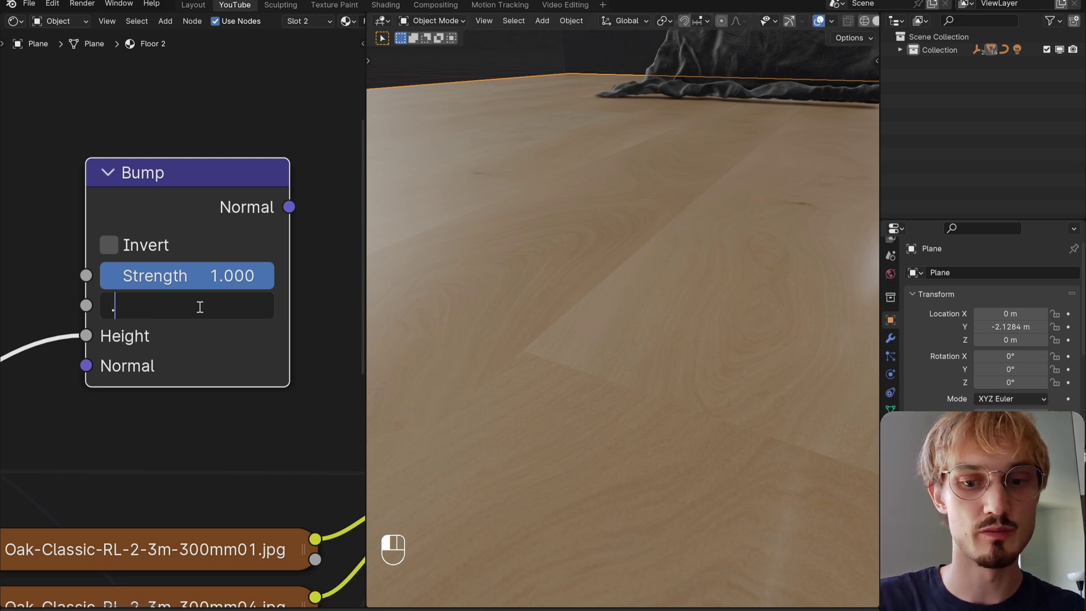
text(0.01)
key(Return)
scroll(189, 269, down, 7)
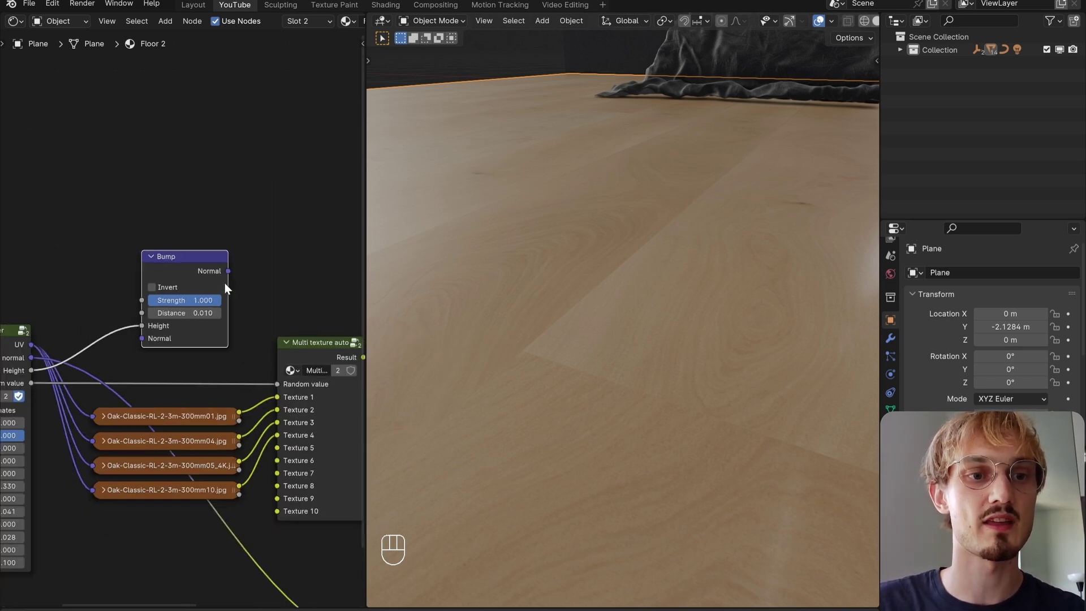
Move the Bump node next to the Normal Map node, just before the Principled BSDF.
middle_drag(236, 295, 141, 256)
key(g)
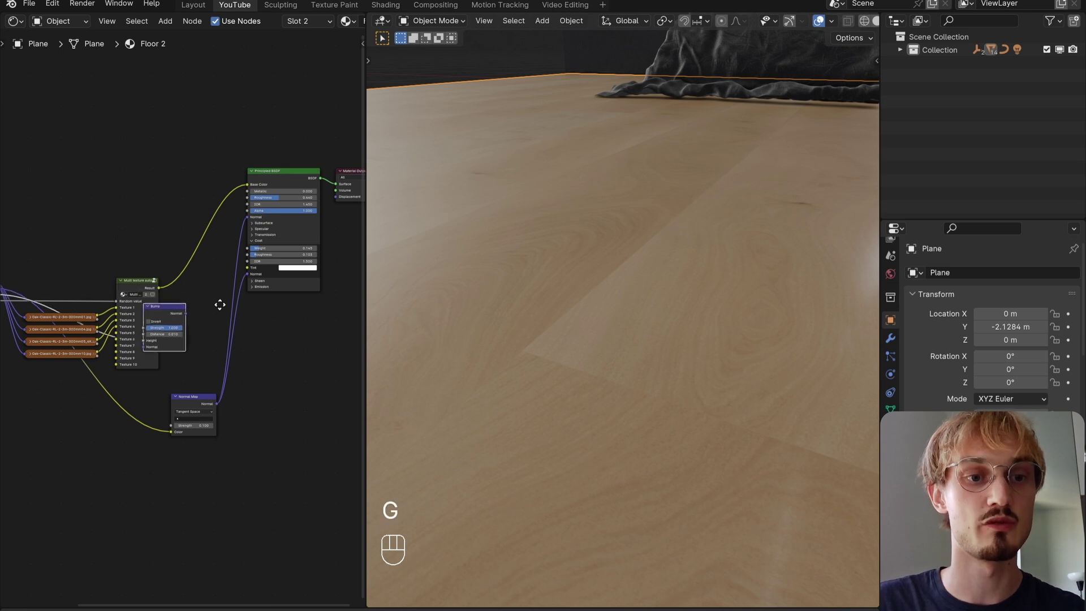
click(252, 336)
scroll(204, 373, up, 9)
middle_drag(213, 406, 160, 321)
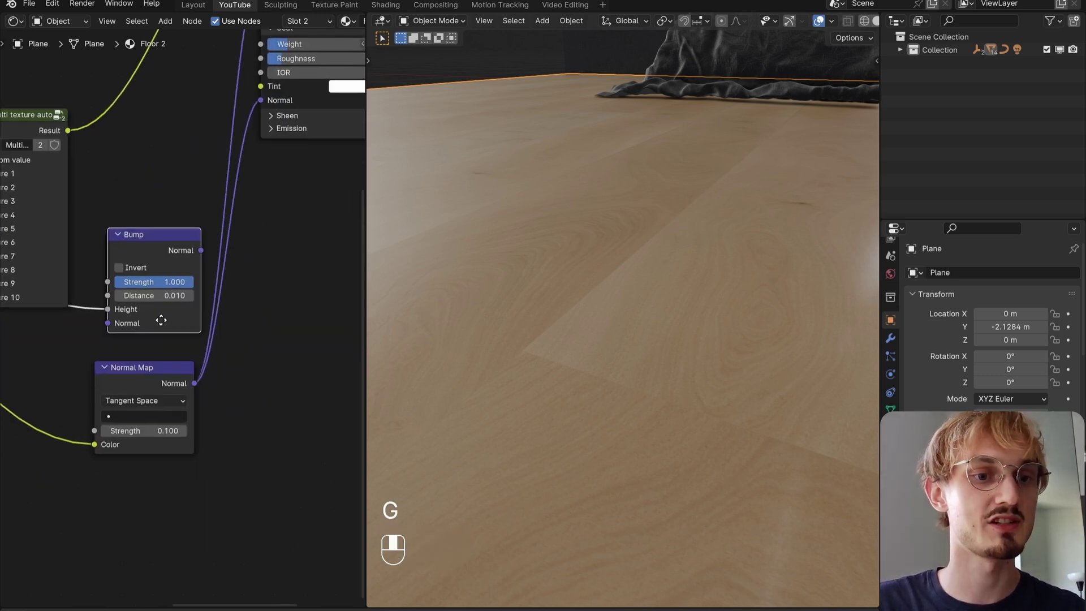
Link the Normal Map into the Bump node's Normal input, and the Bump output to the Principled BSDF's Normal and Coat Normal.
drag(153, 373, 167, 360)
drag(116, 330, 109, 323)
middle_drag(201, 249, 219, 332)
drag(219, 332, 276, 182)
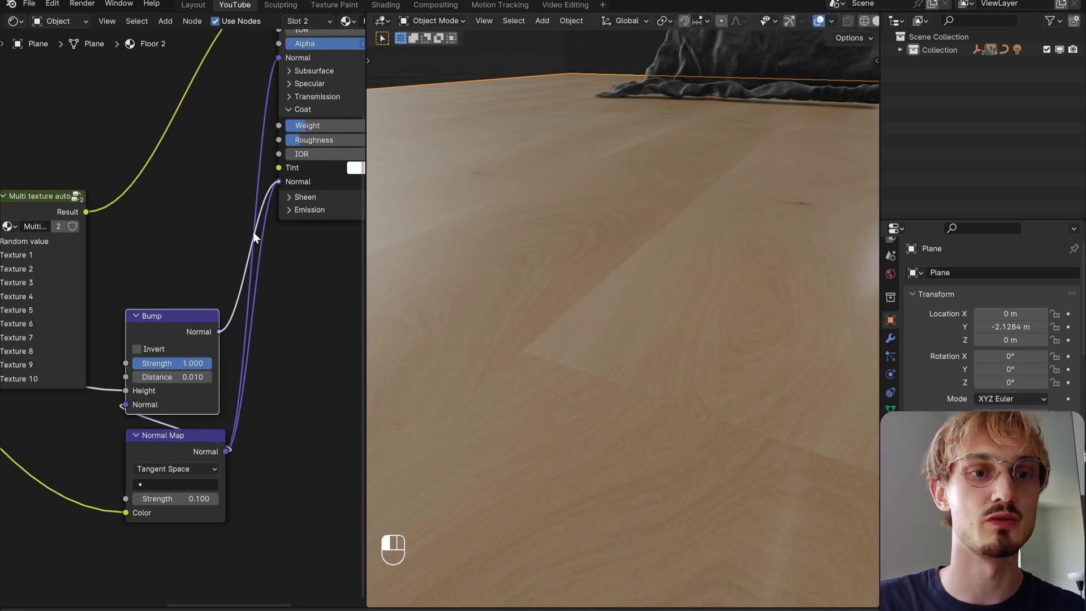
shift+scroll(232, 306, up, 4)
drag(204, 395, 255, 125)
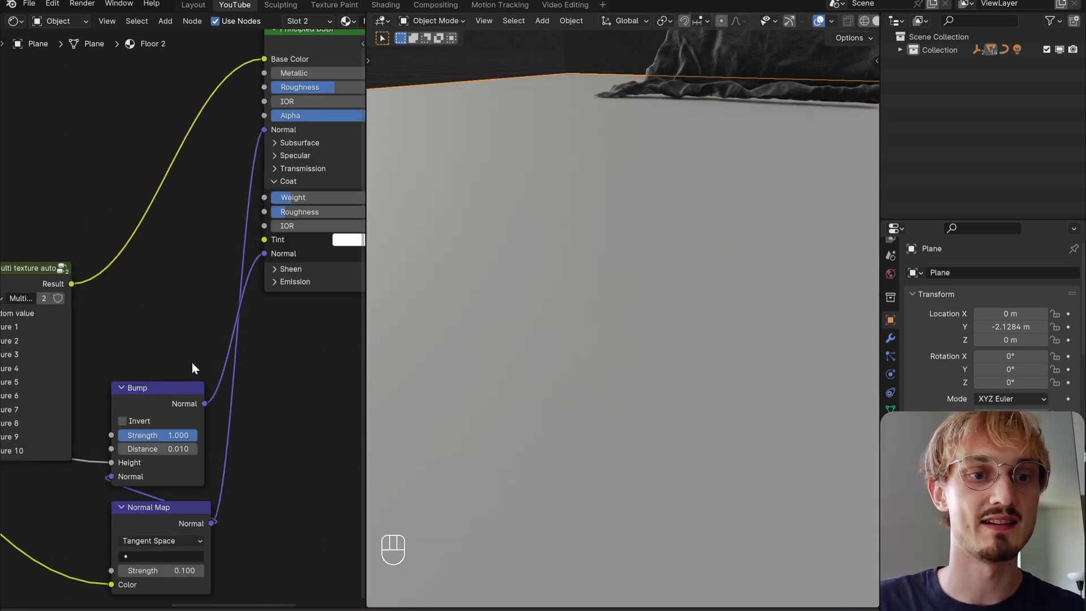
drag(202, 402, 265, 130)
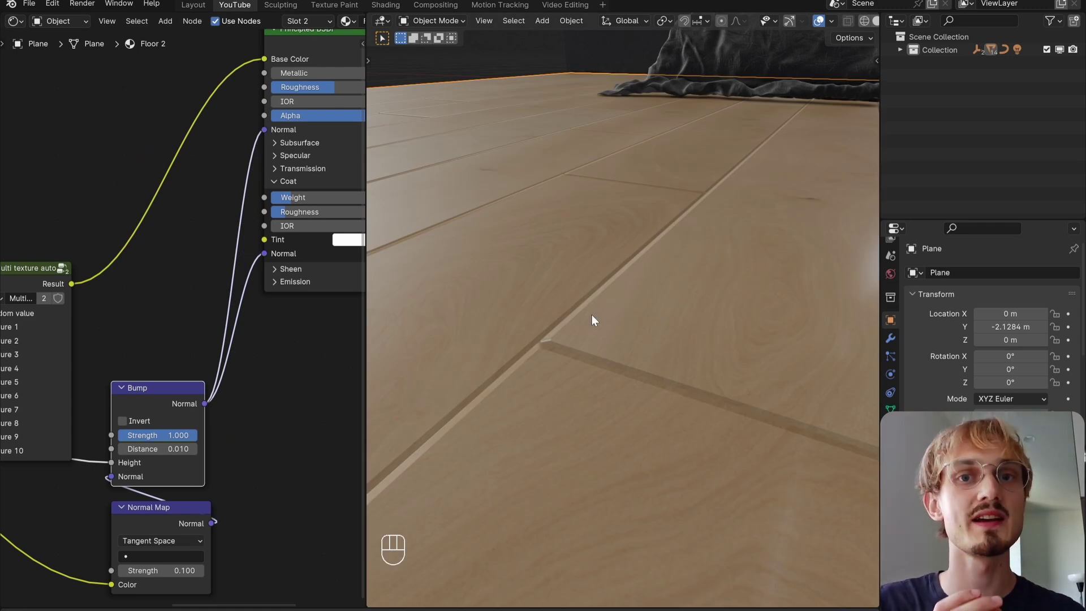
Set the Plank mapper's Bevel roundness to 0.7.
scroll(2, 332, down, 12)
middle_drag(4, 346, 185, 322)
scroll(141, 350, up, 7)
scroll(185, 362, up, 5)
middle_drag(187, 424, 250, 352)
scroll(237, 374, up, 5)
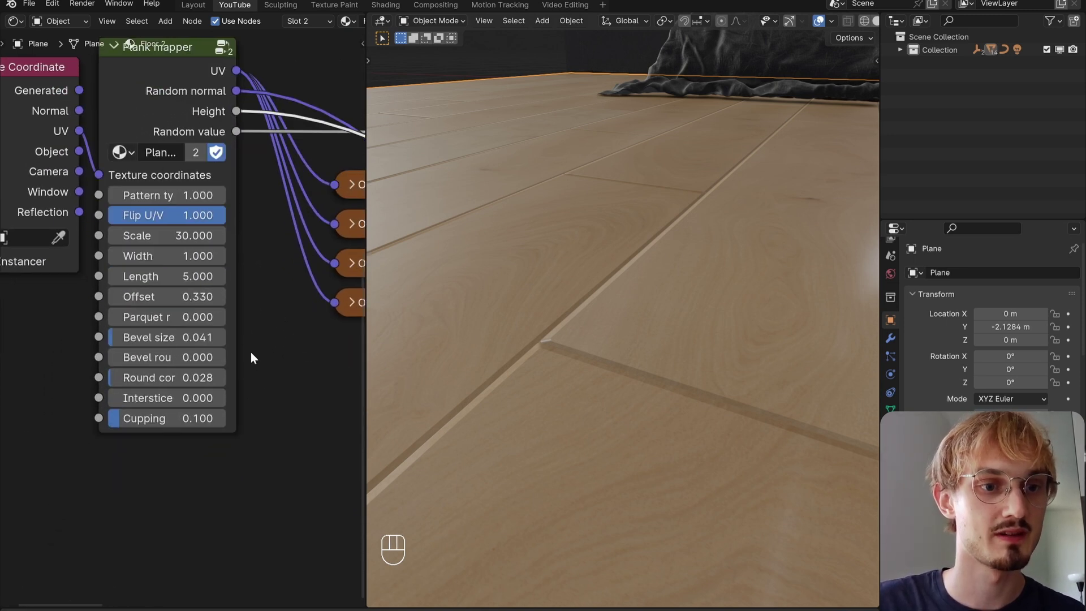
scroll(187, 316, up, 6)
drag(94, 385, 190, 381)
click(192, 381)
text(0.7)
key(Return)
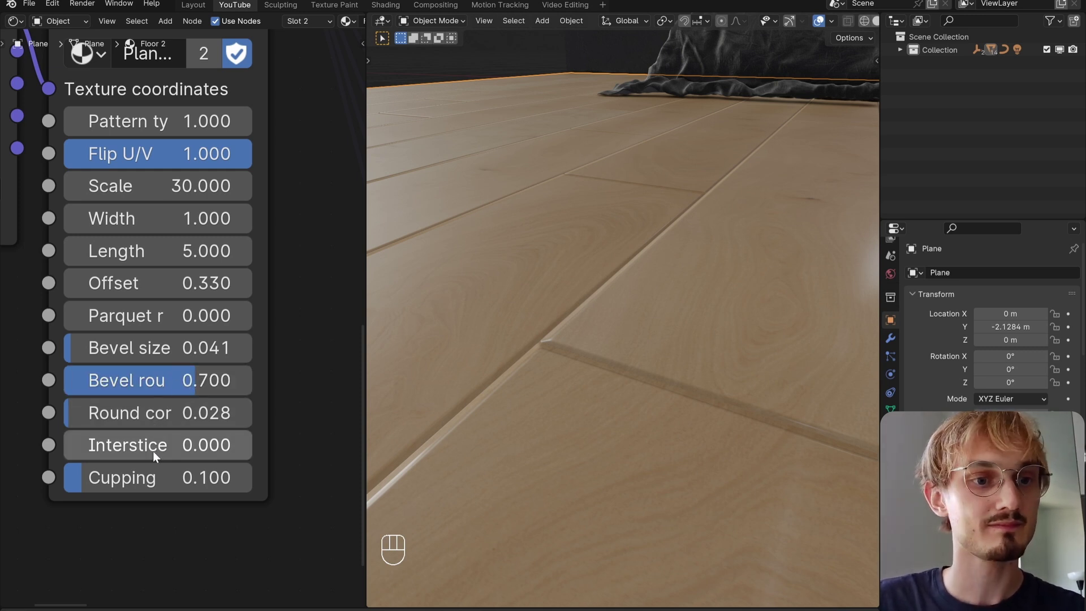
Try the Plank mapper's Cupping at 1 while checking the floor's reflections, and settle on 0.243.
middle_drag(400, 388, 613, 364)
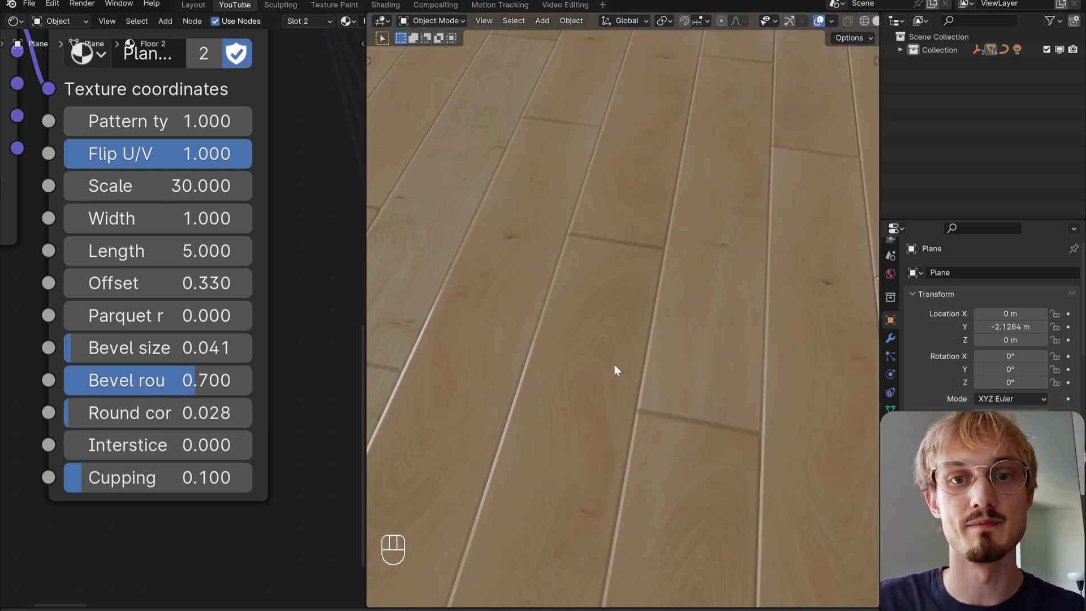
drag(100, 450, 62, 445)
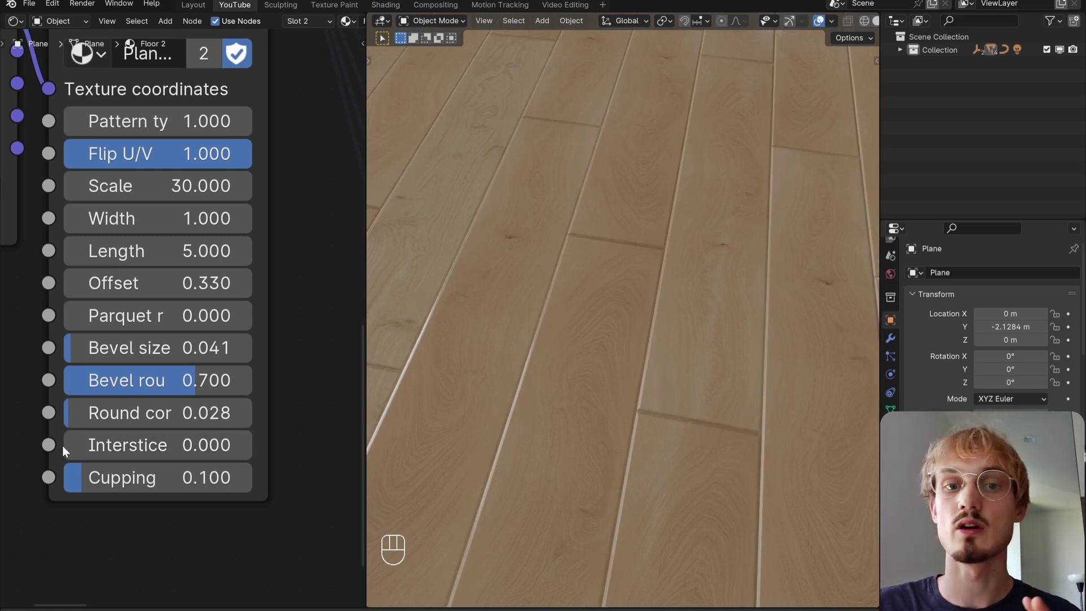
scroll(603, 369, down, 9)
middle_drag(613, 361, 657, 398)
scroll(542, 307, up, 7)
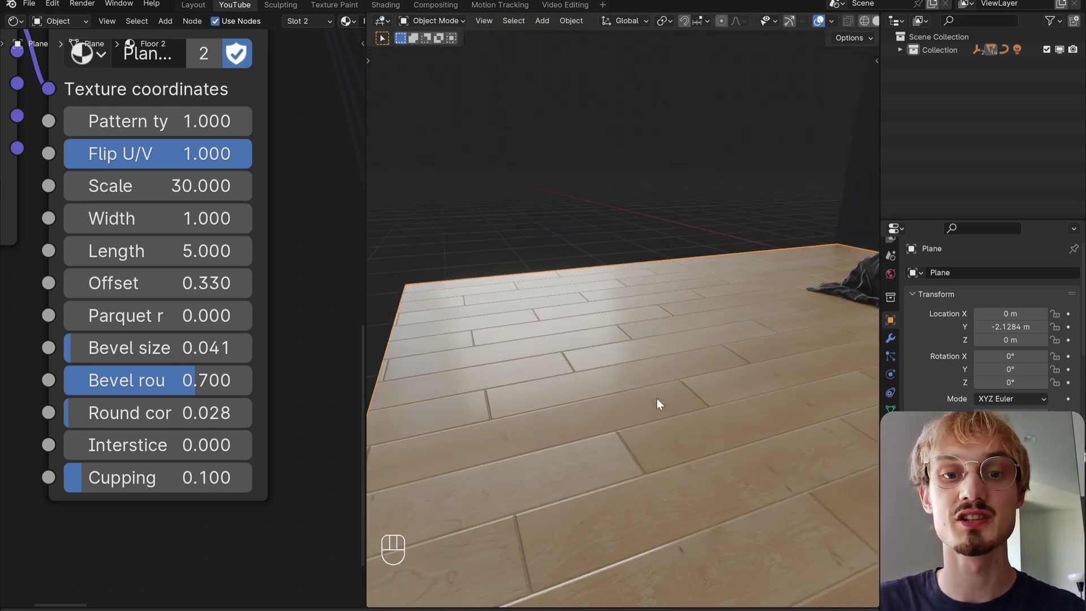
scroll(597, 293, up, 1)
middle_drag(598, 293, 590, 299)
drag(155, 476, 252, 476)
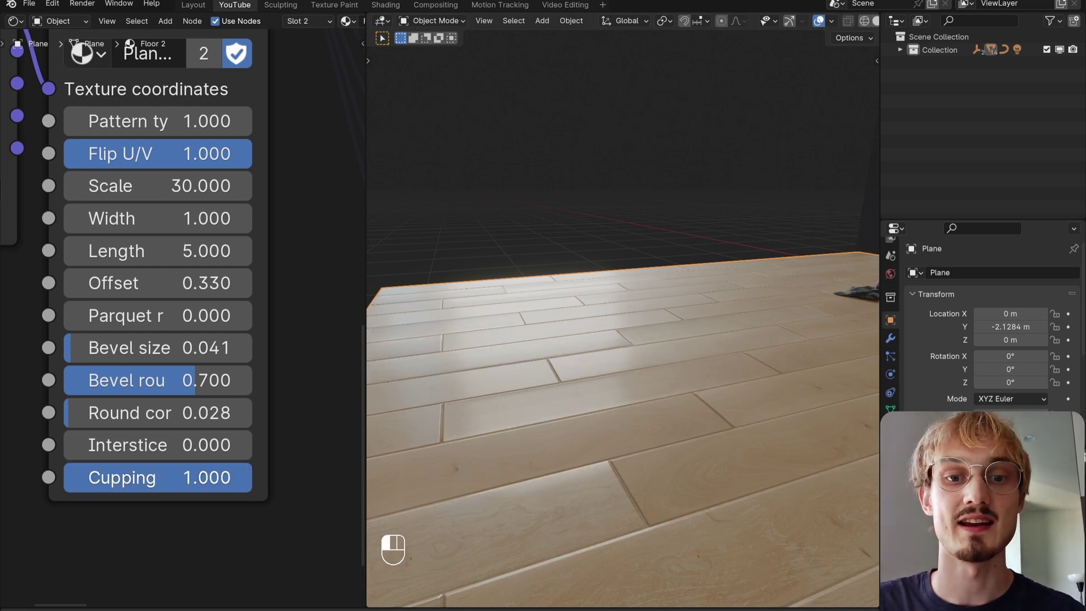
middle_drag(458, 408, 451, 400)
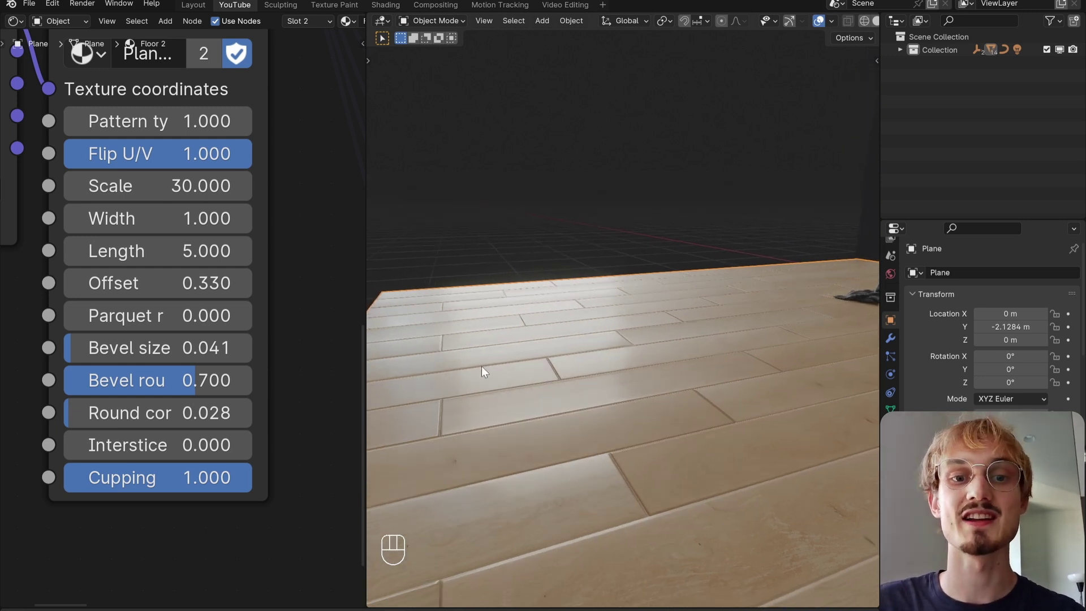
drag(244, 478, 164, 478)
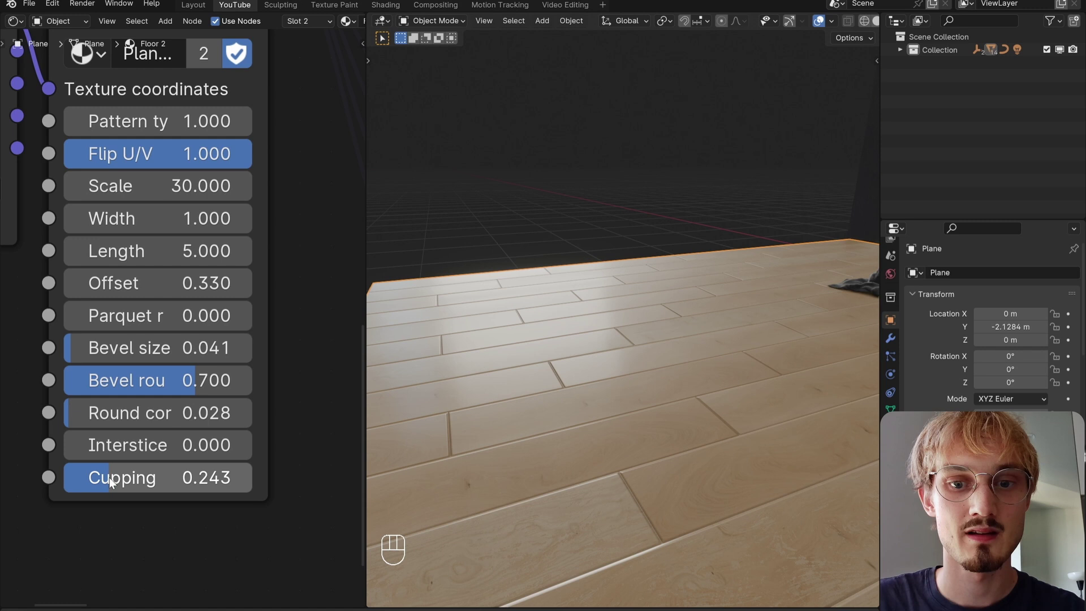
middle_drag(636, 420, 557, 394)
scroll(649, 436, down, 3)
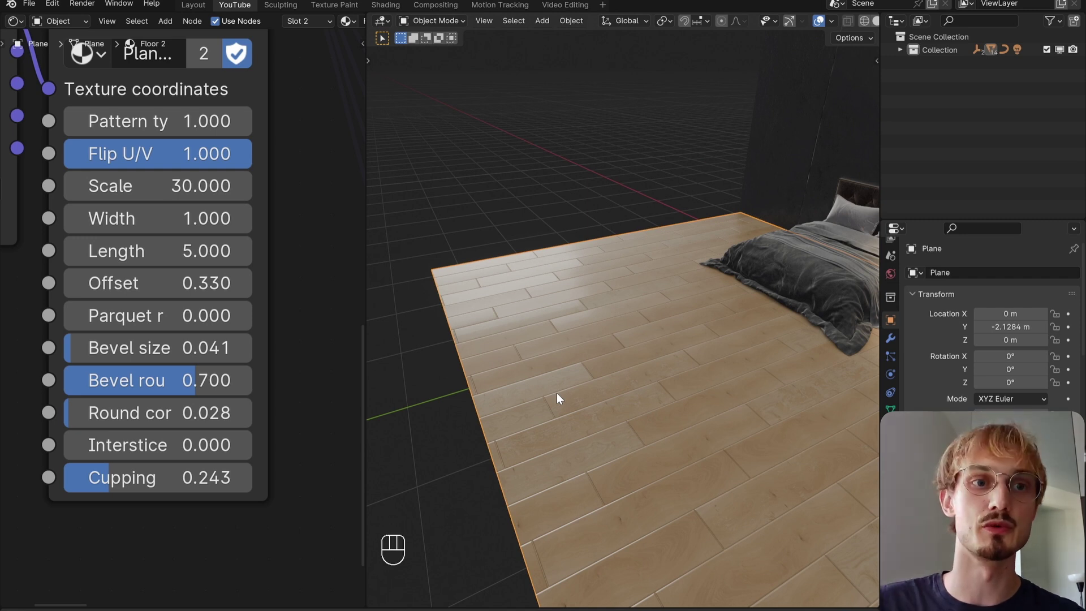
Preview the Plank mapper's Height output again to inspect the dark seams between the planks.
scroll(242, 223, down, 3)
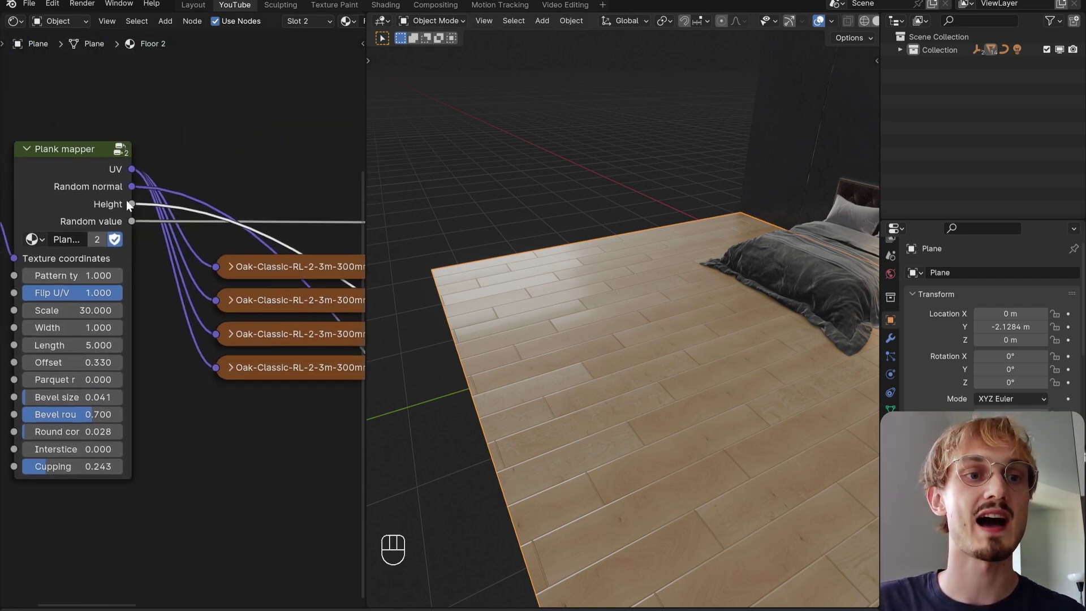
ctrl+shift+click(105, 202)
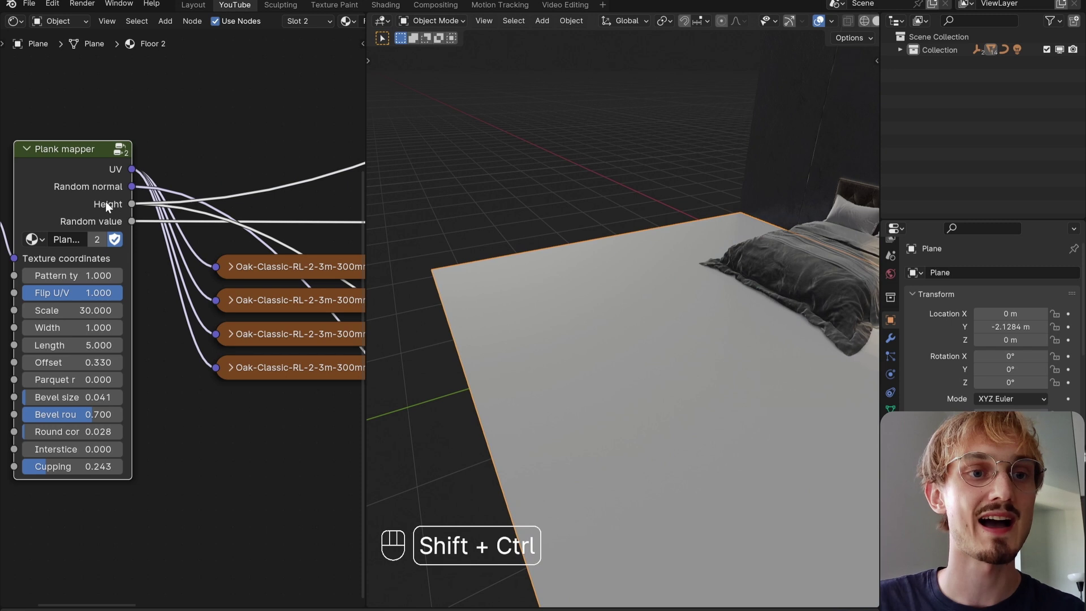
middle_drag(573, 331, 664, 387)
scroll(678, 399, up, 6)
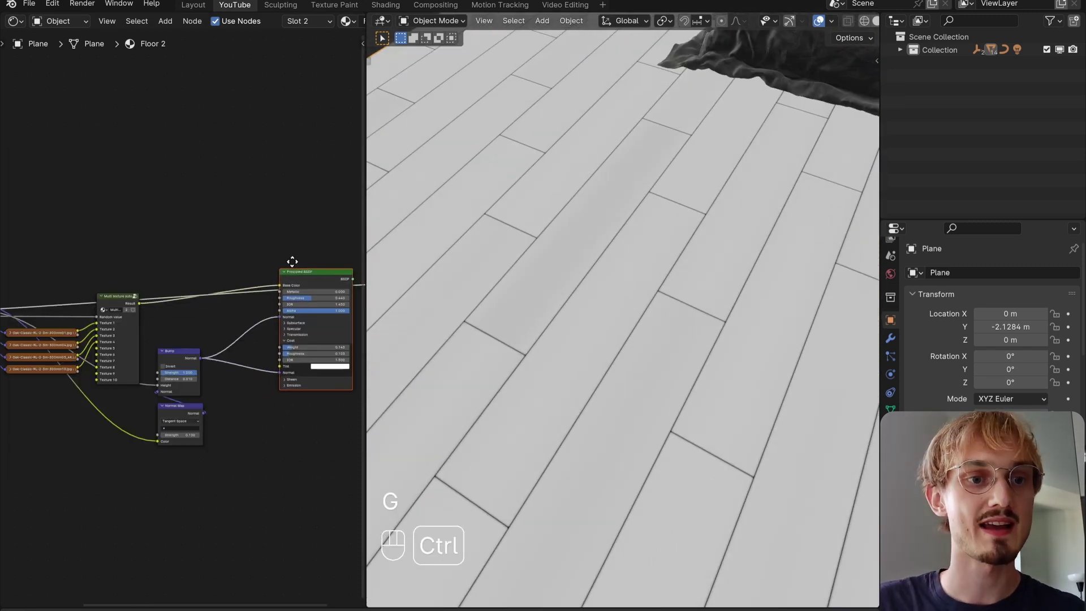
Make room beside the Principled BSDF and insert a Mix Color node between the Multi texture node and the Base Color input.
click(311, 306)
click(260, 232)
scroll(243, 263, up, 5)
key(shift+a)
text(mix)
key(Return)
click(161, 232)
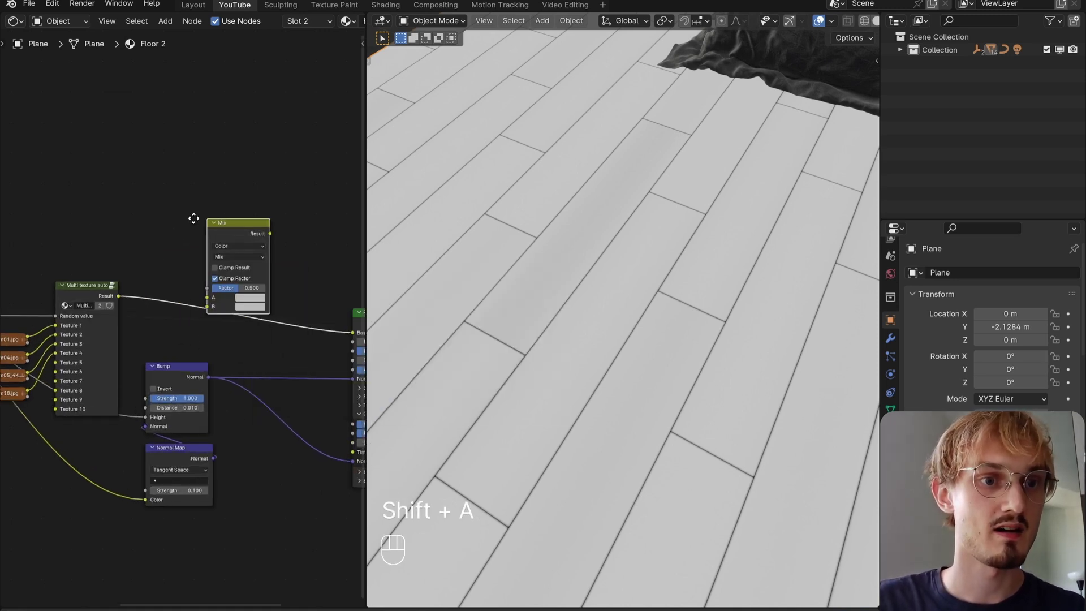
click(154, 212)
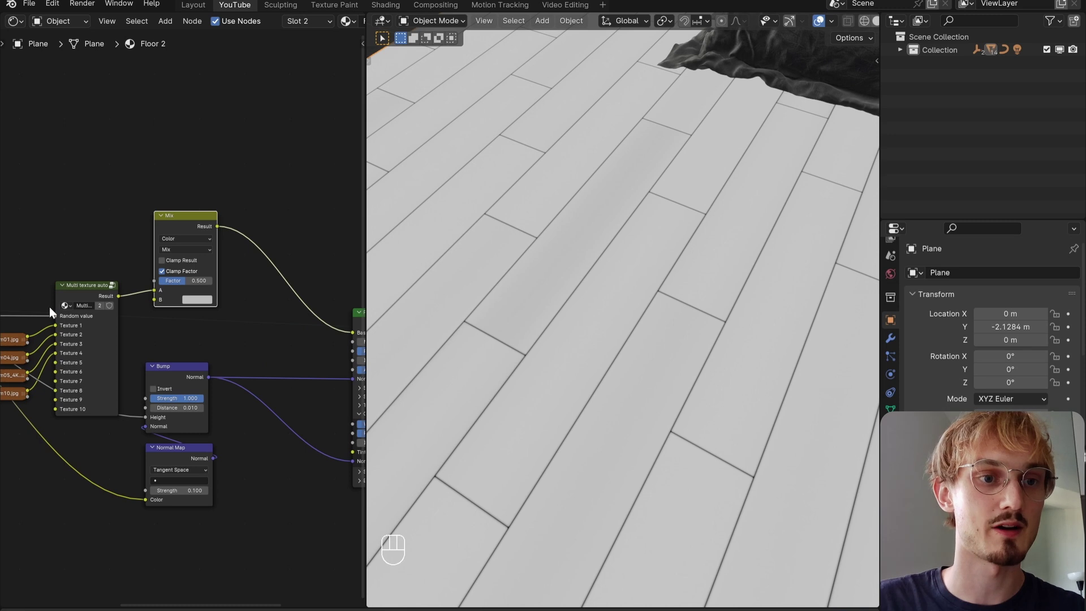
Set the Mix node's blend mode to Multiply and feed the Plank mapper's Height output into its B input.
middle_drag(88, 290, 191, 311)
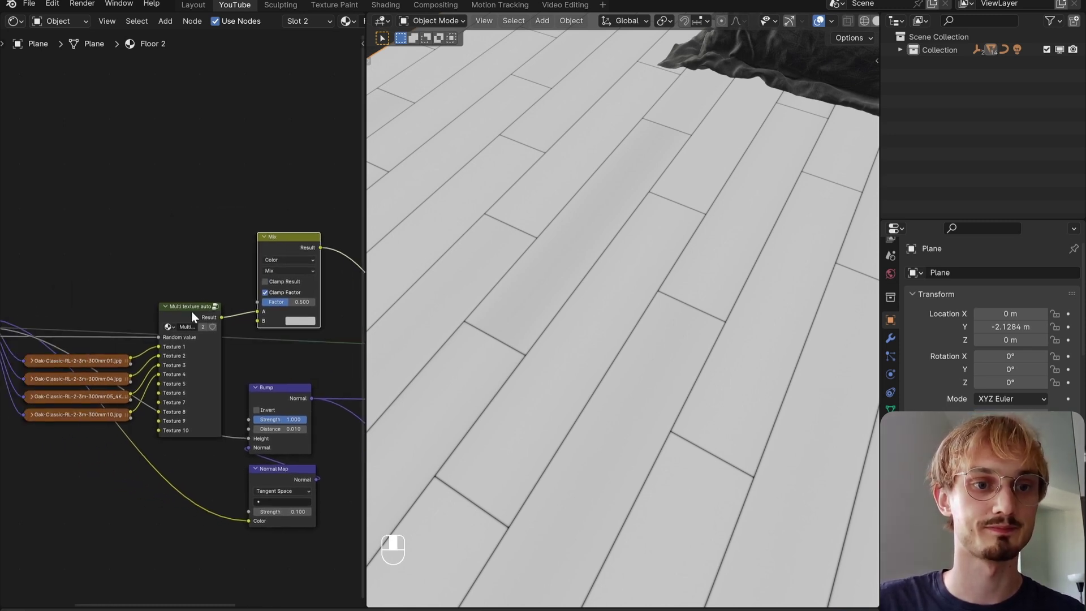
drag(362, 280, 463, 279)
click(357, 271)
click(358, 316)
middle_drag(78, 310, 174, 301)
drag(126, 318, 409, 311)
middle_drag(410, 311, 157, 378)
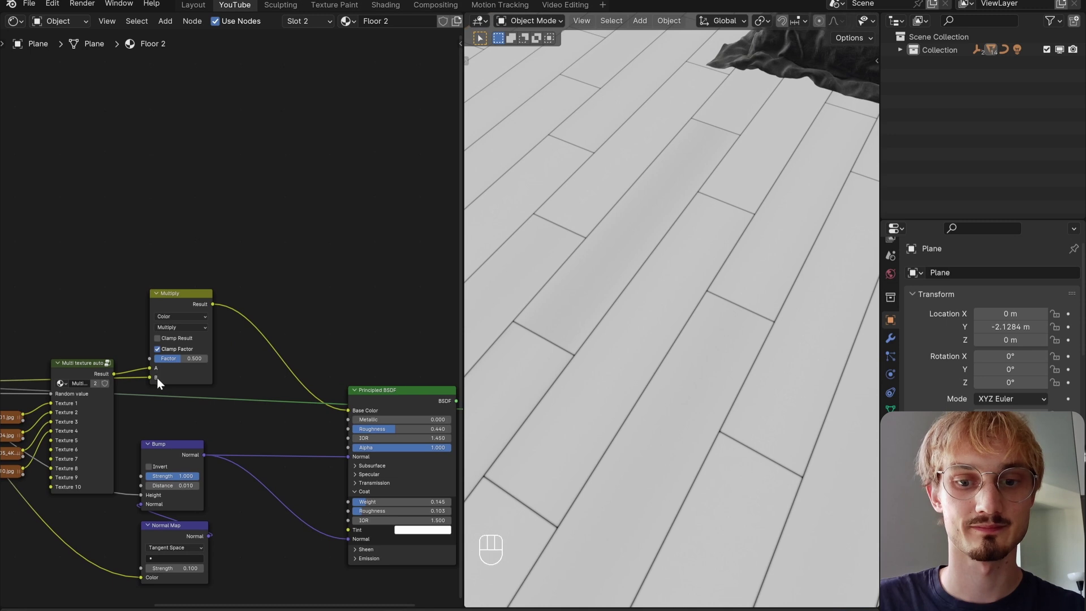
Show the full Principled BSDF material on the floor and set the Multiply node's Factor to 0.3.
middle_drag(388, 392, 363, 363)
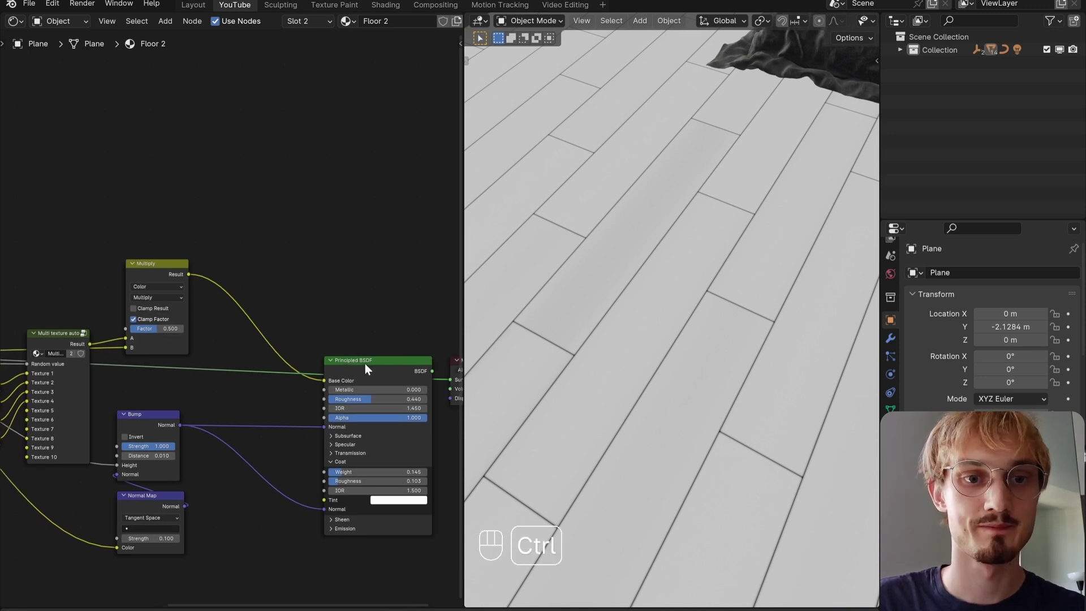
ctrl+shift+click(368, 363)
mouse_move(165, 330)
mouse_down()
mouse_move(147, 329)
mouse_move(192, 329)
mouse_move(151, 328)
mouse_up()
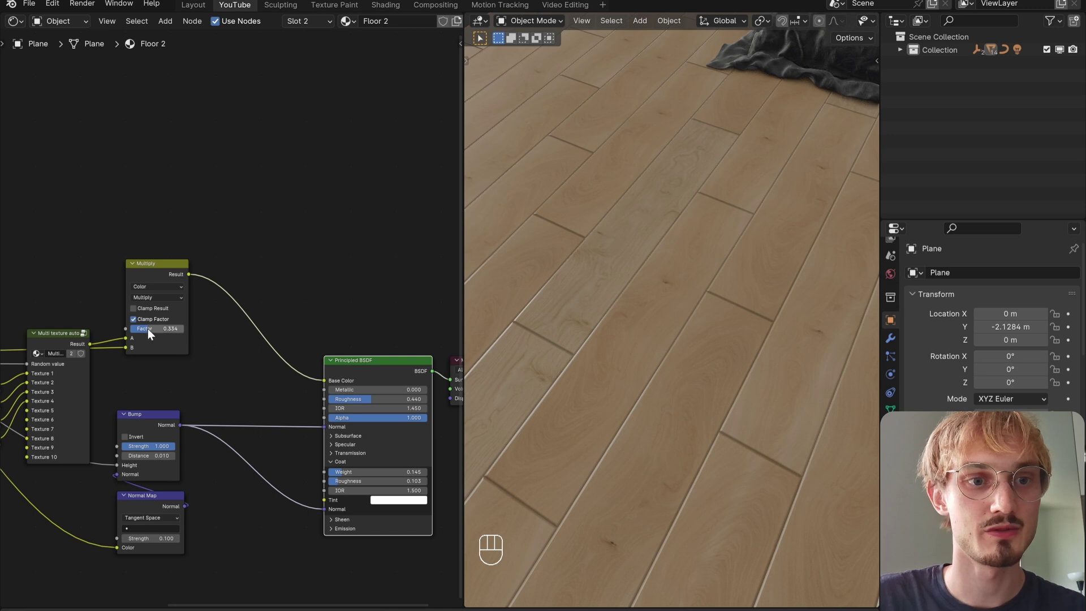
text(0.3)
key(Return)
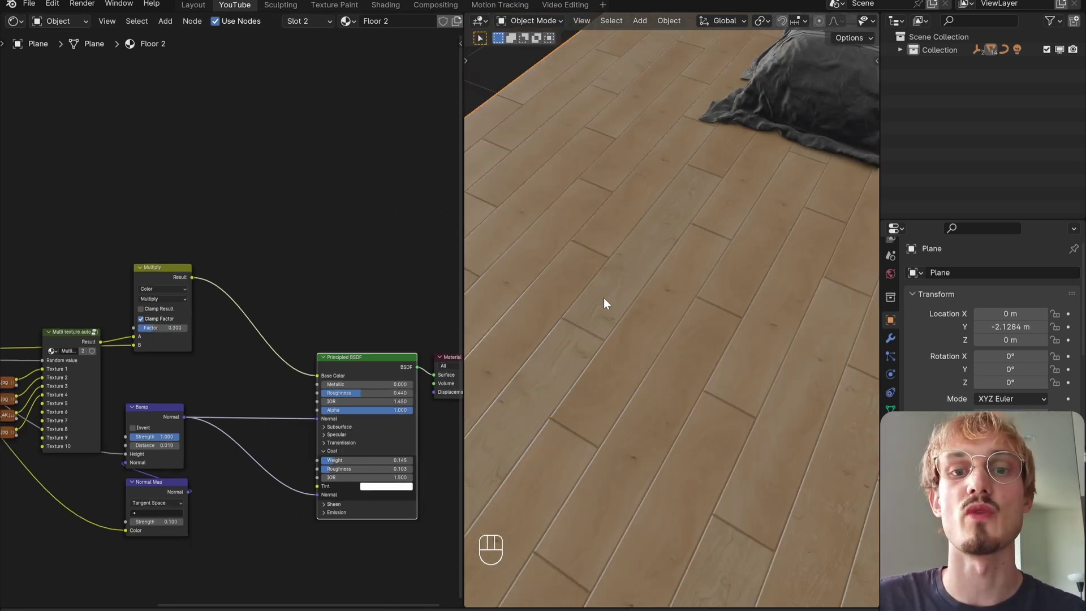
Insert a duplicate of the Multiply node before Base Color, set to Soft Light with the Plank mapper's Random value feeding B.
scroll(611, 303, down, 4)
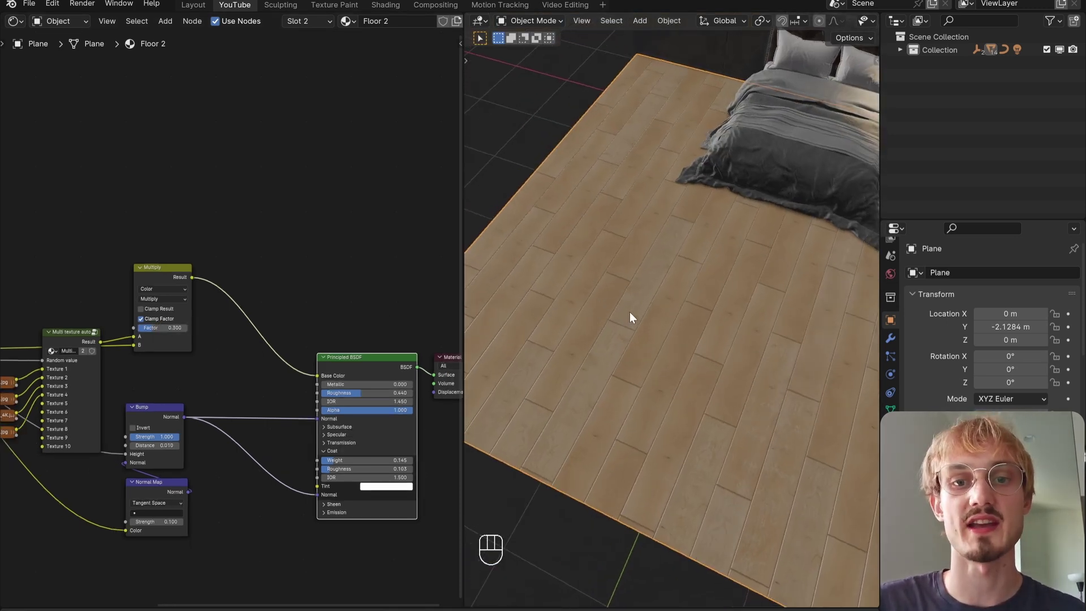
click(187, 277)
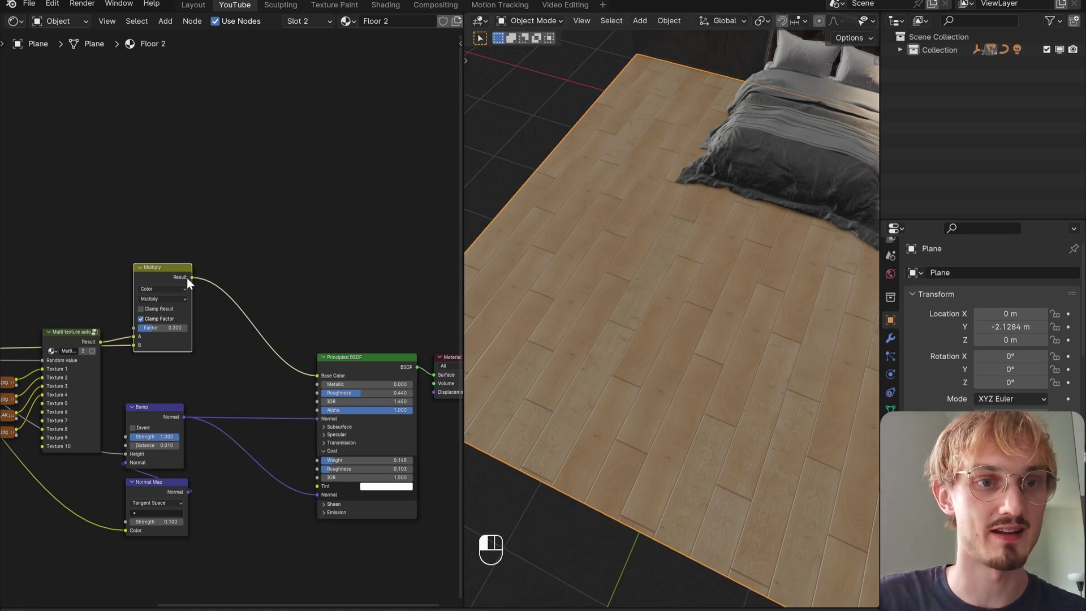
key(shift+d)
click(238, 287)
click(237, 287)
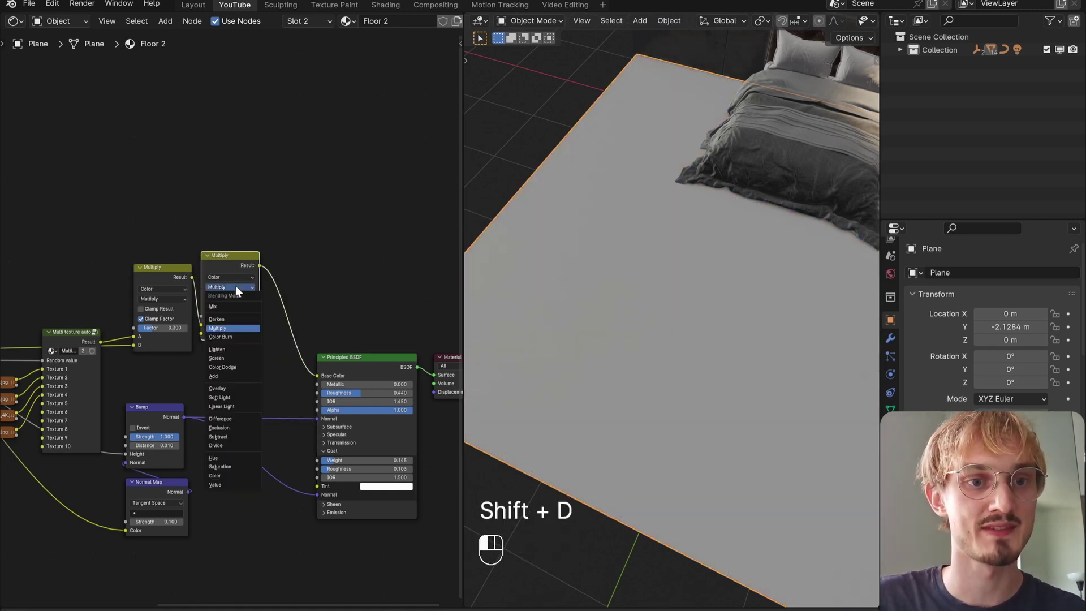
click(225, 397)
middle_drag(225, 398, 367, 369)
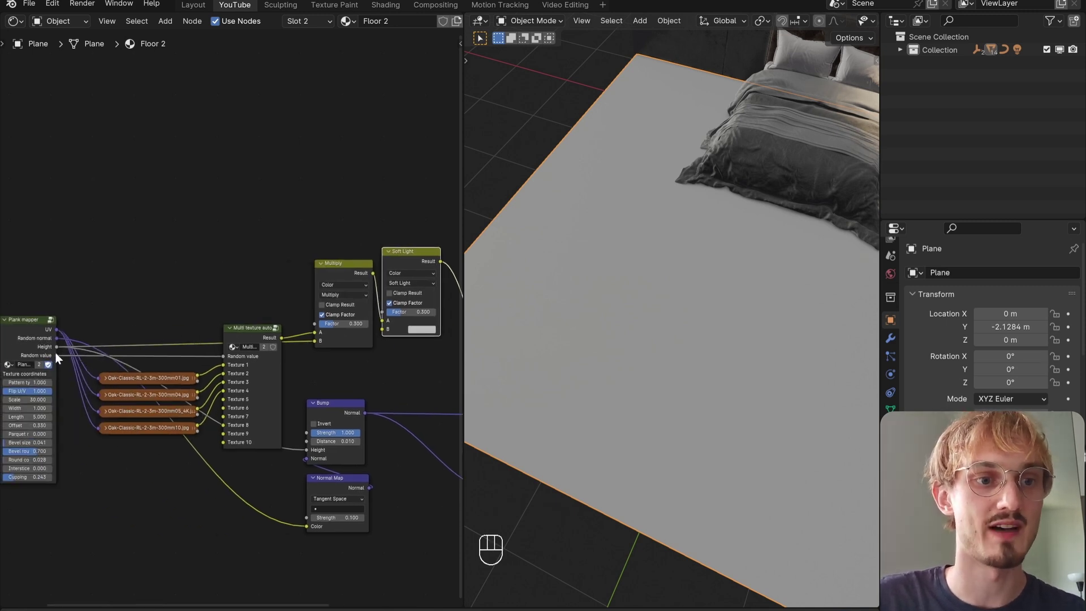
drag(54, 355, 386, 333)
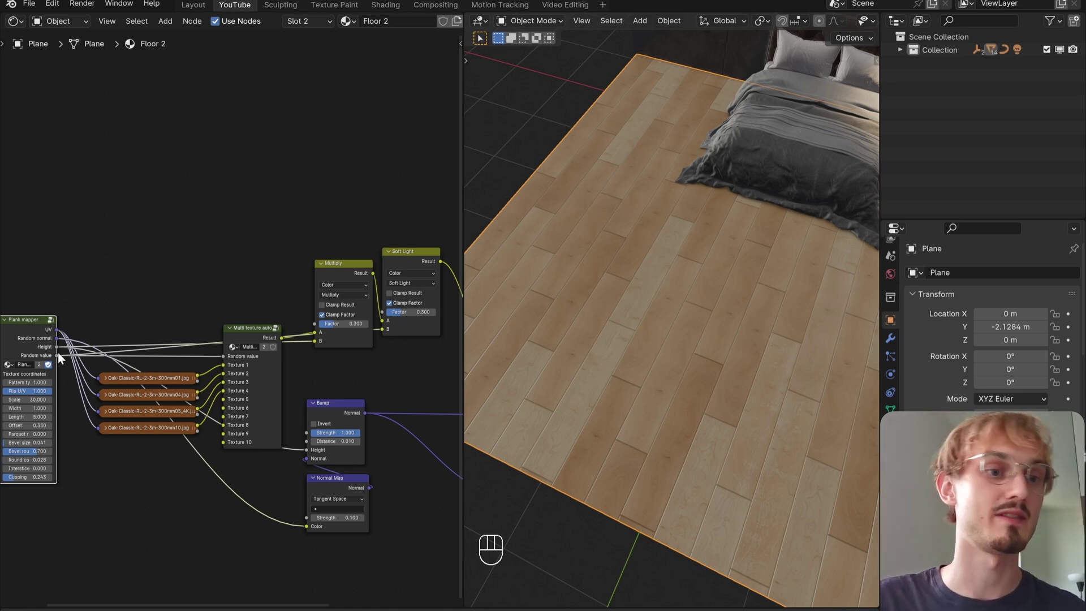
Add a White Noise Texture set to 1D and feed the Plank mapper's Random value into its W input.
drag(57, 355, 156, 196)
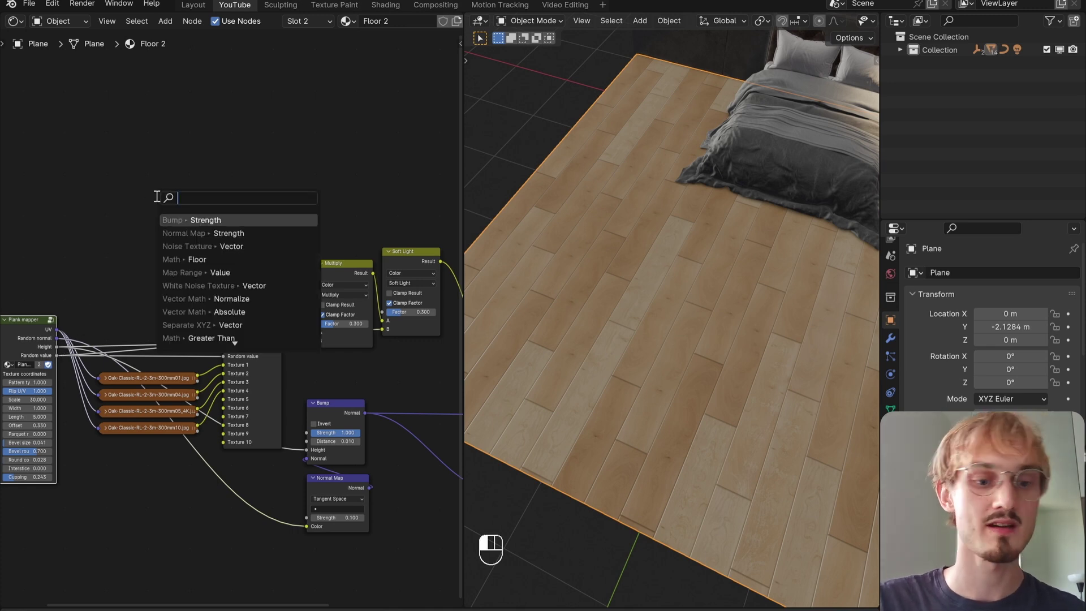
text(white)
key(Return)
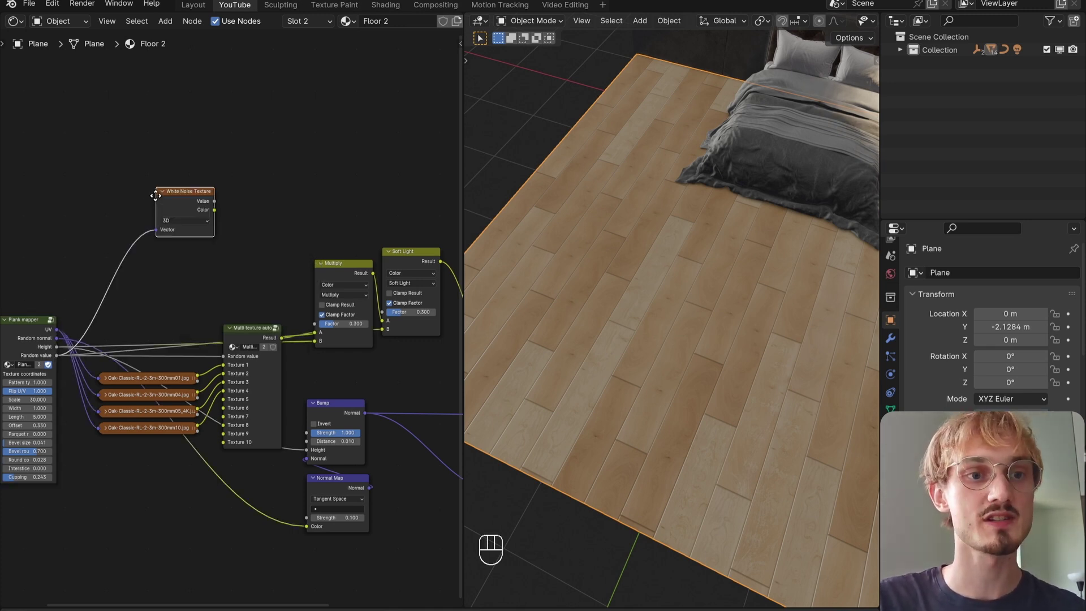
middle_drag(66, 338, 118, 342)
scroll(118, 343, up, 3)
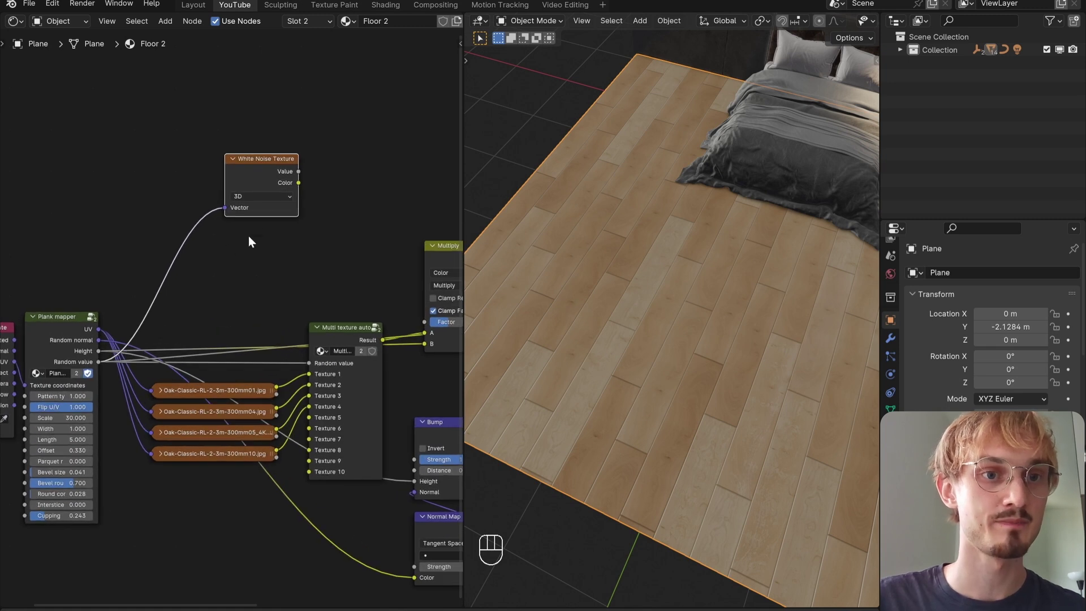
click(238, 197)
click(259, 219)
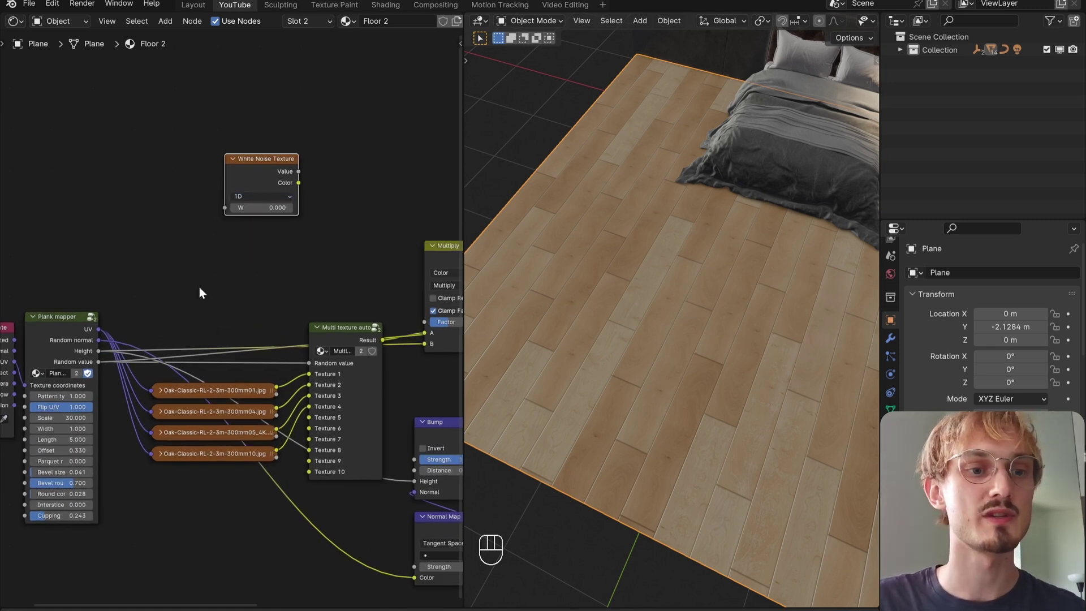
drag(98, 361, 226, 209)
drag(271, 178, 304, 163)
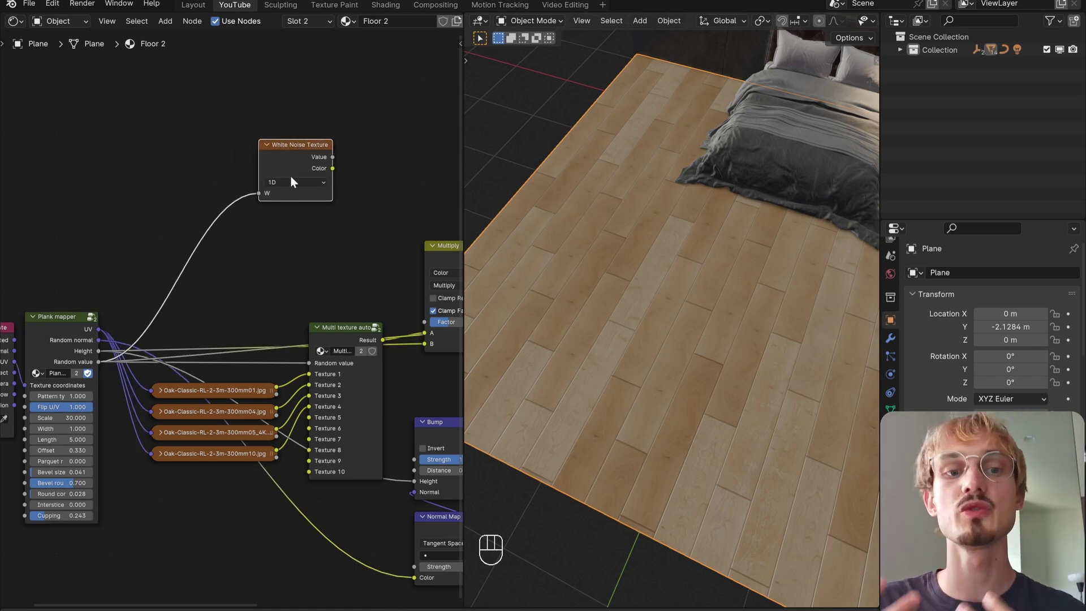
Split the White Noise Color with a Separate XYZ node and connect its X output to the Soft Light node's B input.
drag(290, 180, 312, 163)
text(sepa)
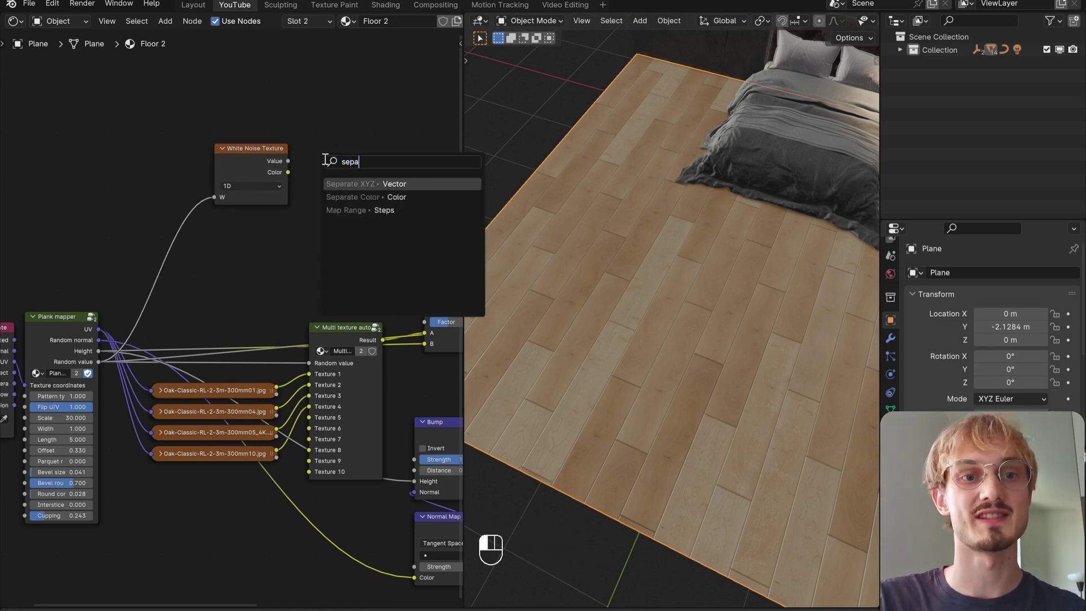
key(Return)
middle_drag(298, 151, 252, 181)
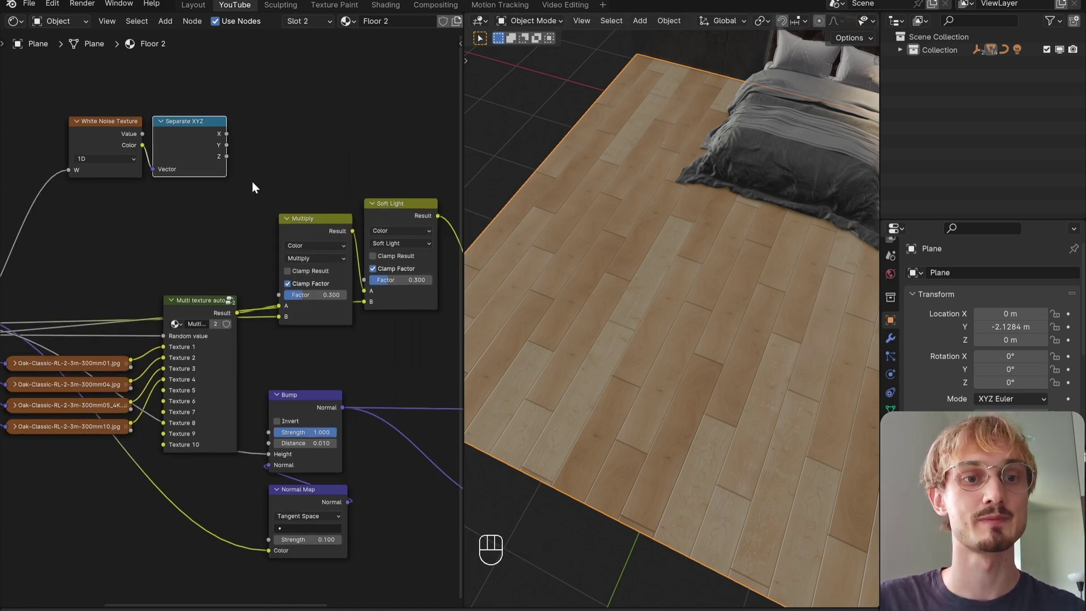
drag(226, 134, 364, 279)
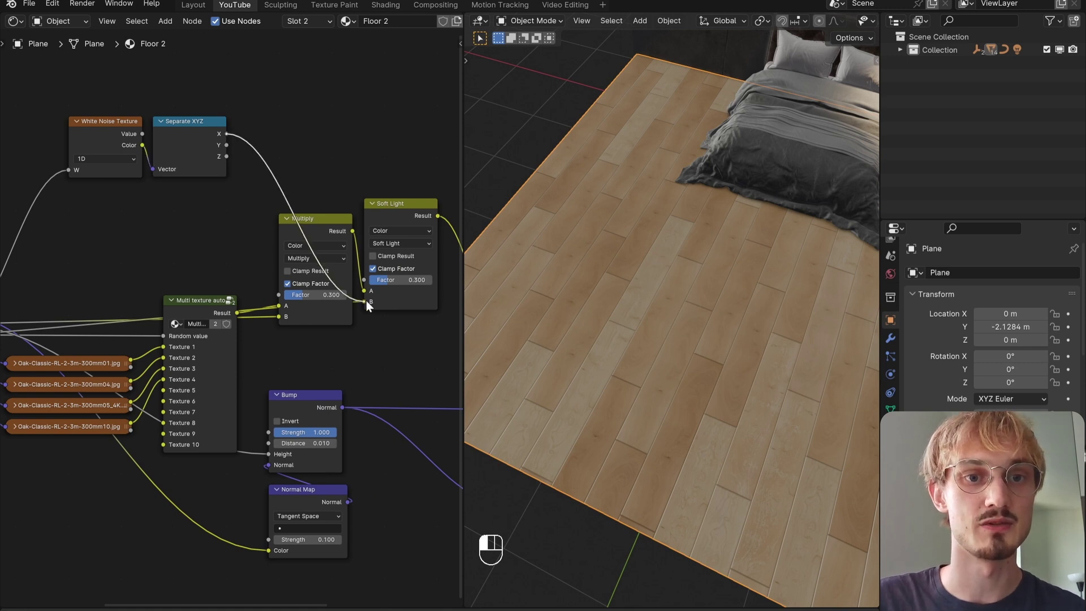
Try the Soft Light node's Factor at 1.000 to judge the plank colour variation and set it to 0.138.
middle_drag(363, 279, 262, 281)
drag(273, 276, 320, 276)
scroll(677, 313, down, 2)
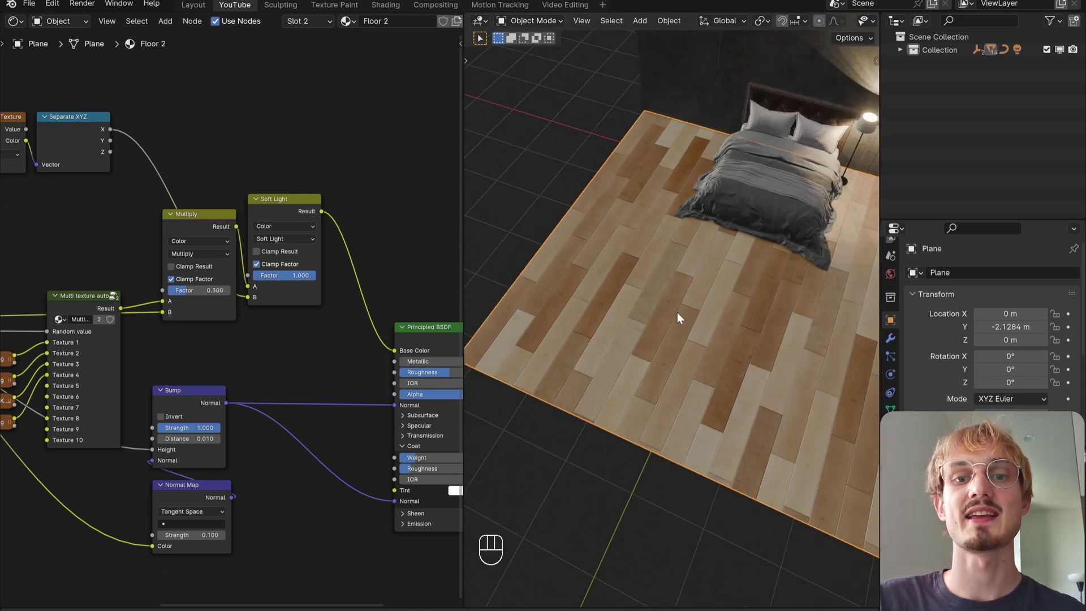
middle_drag(655, 323, 666, 325)
drag(313, 275, 261, 276)
Set the Plank mapper's Length to 20.
middle_drag(193, 344, 432, 334)
ctrl+scroll(27, 364, left, 5)
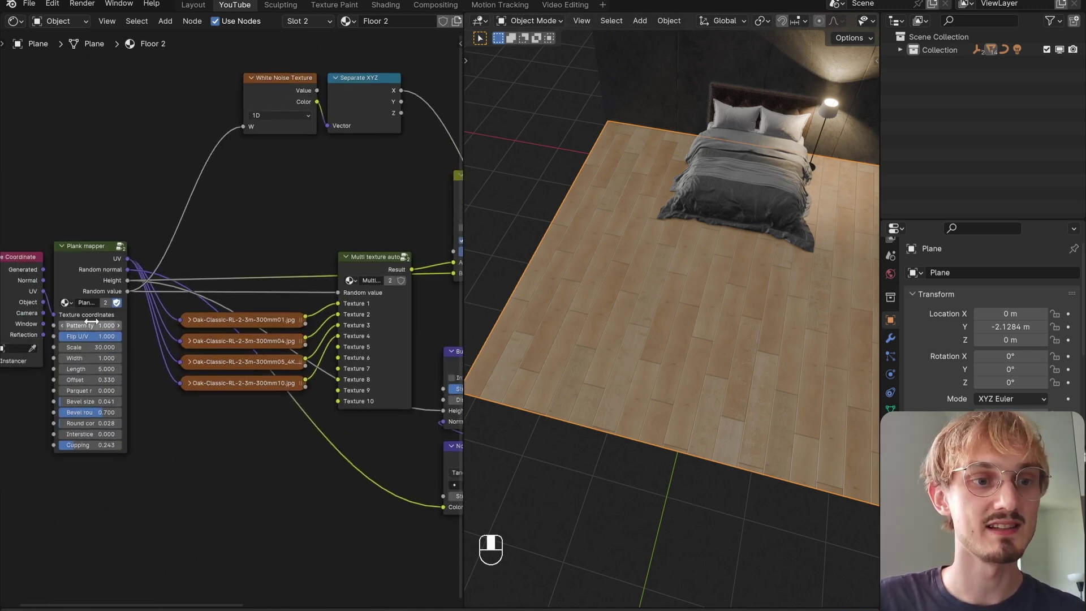
scroll(205, 339, up, 3)
middle_drag(182, 349, 226, 331)
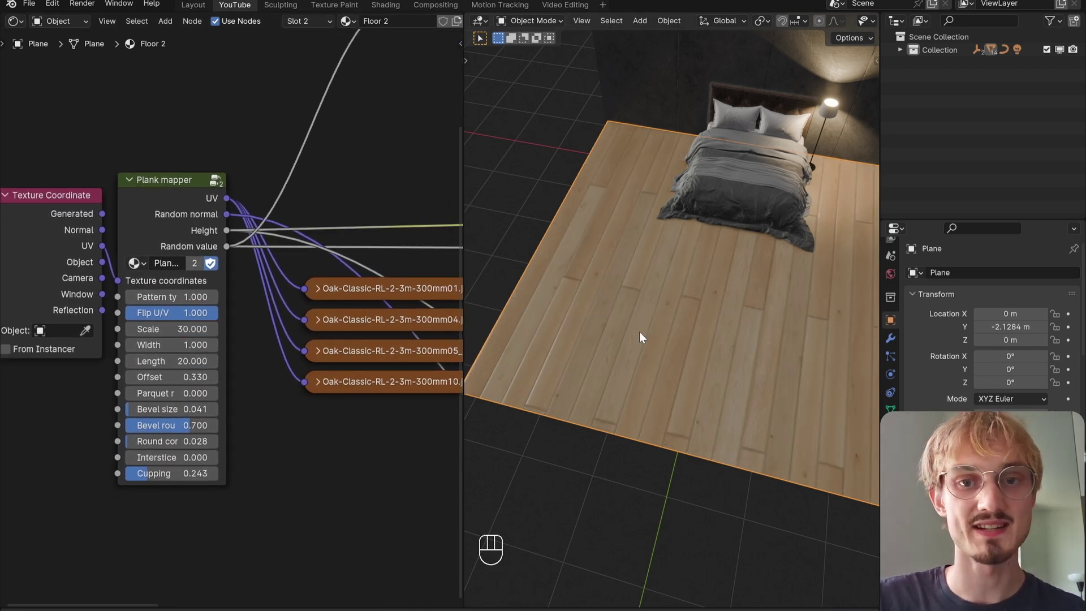
Reduce the Plank mapper's Bevel size to 0.006 and set its Scale to 44.9.
scroll(639, 332, up, 10)
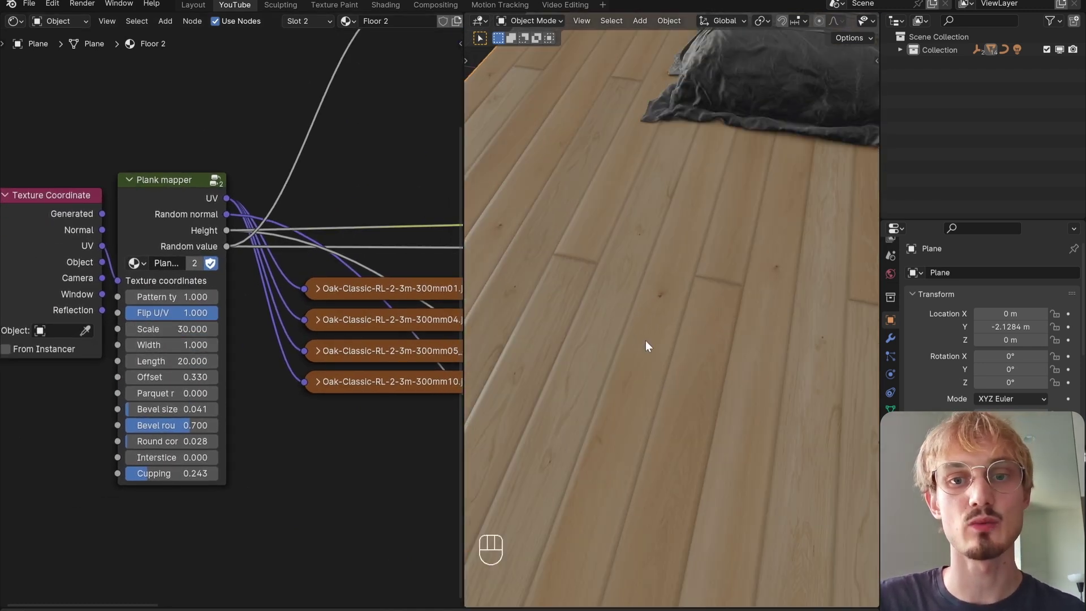
shift+middle_drag(709, 303, 654, 294)
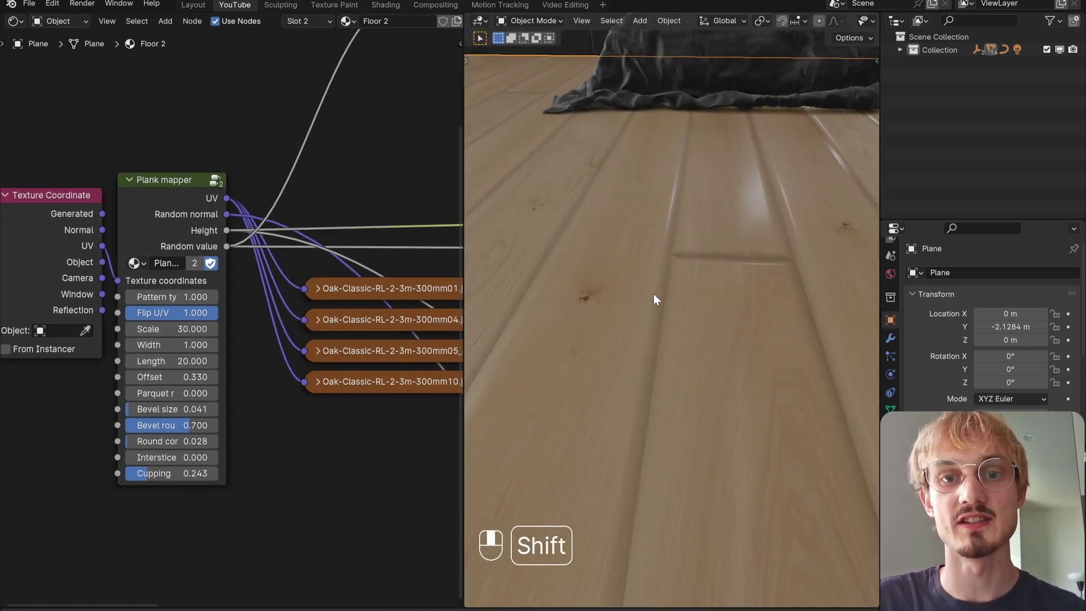
scroll(227, 422, up, 4)
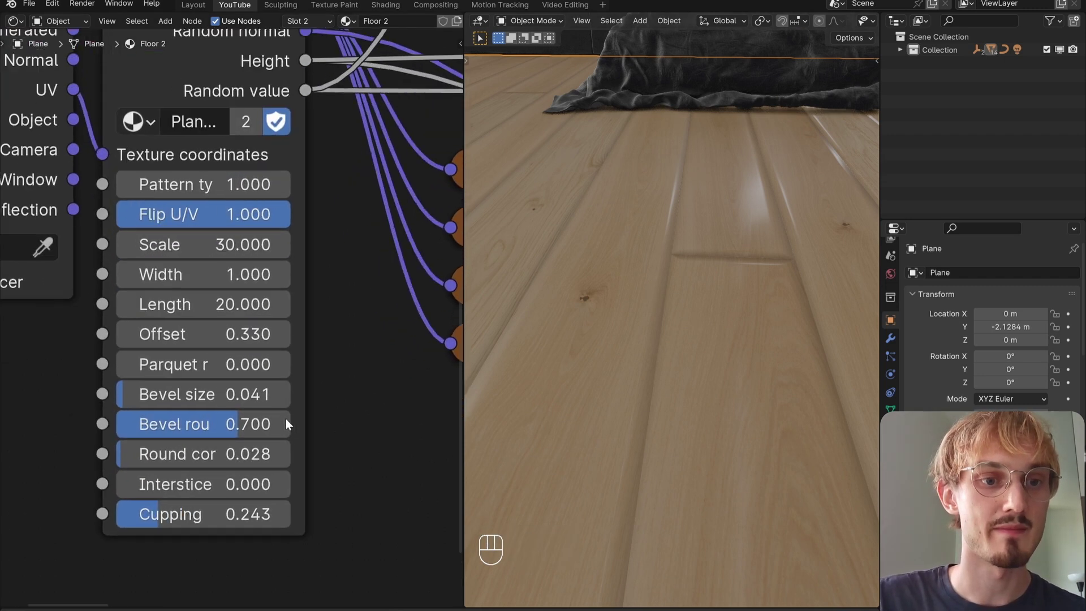
shift+drag(232, 357, 168, 356)
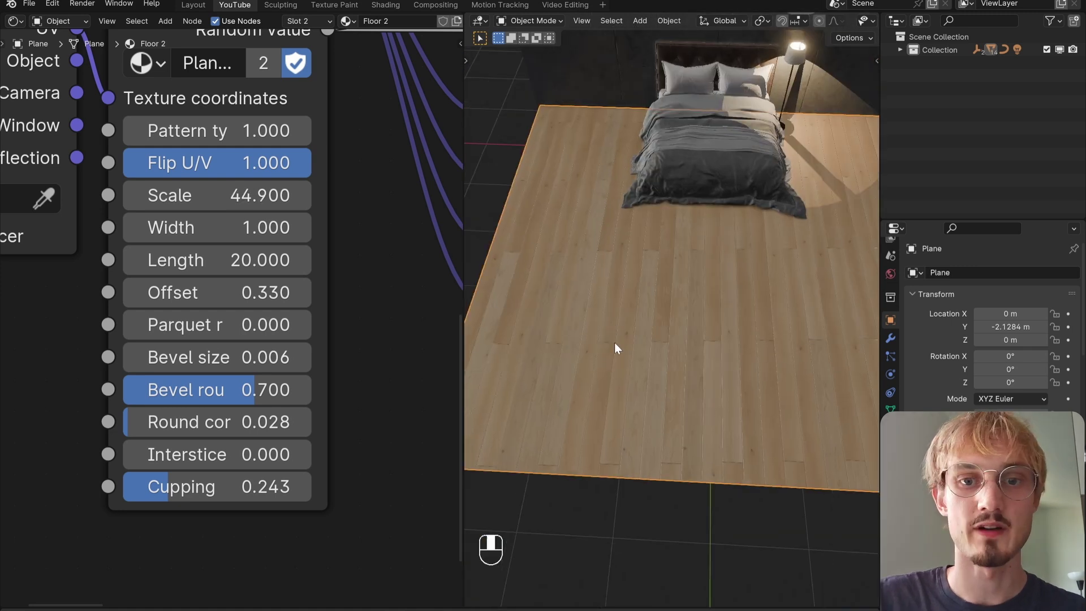
Trace the regular rows of plank ends on the floor with a temporary annotation and erase it.
middle_drag(614, 342, 600, 311)
scroll(633, 386, down, 2)
scroll(591, 287, up, 2)
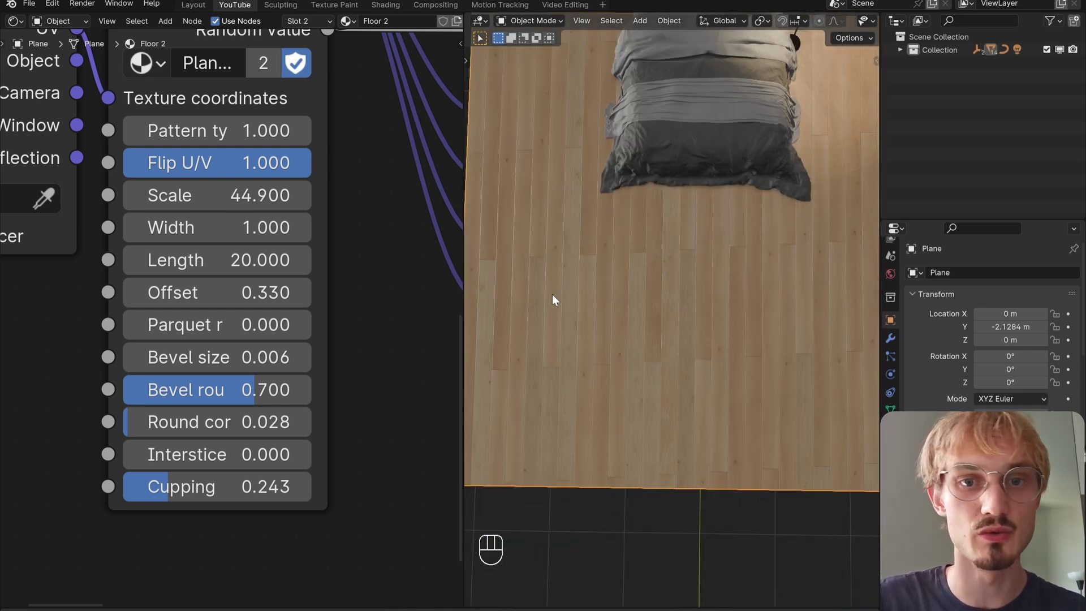
key(d)
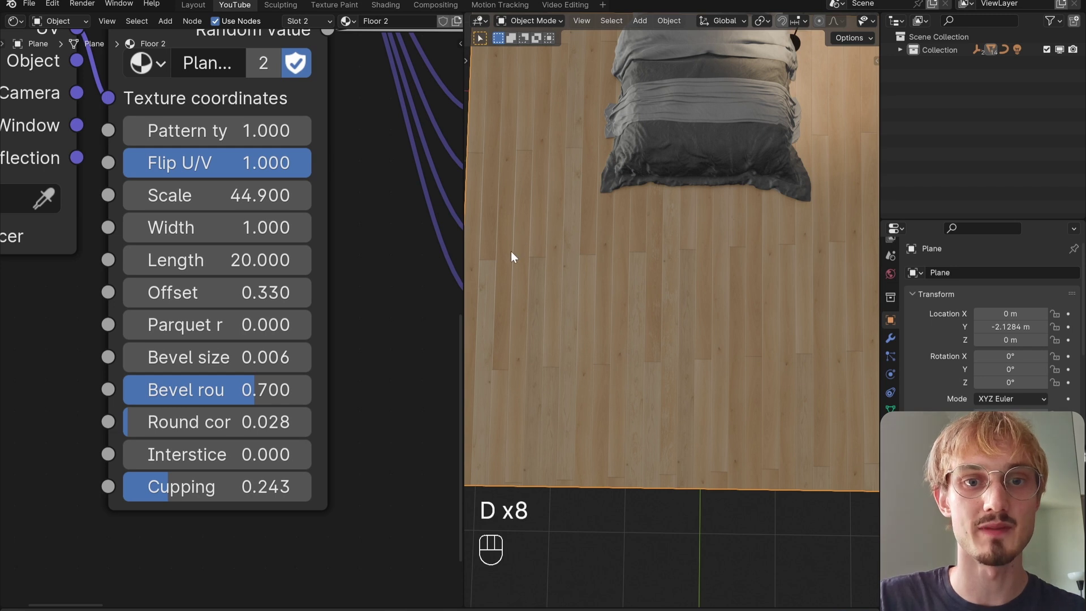
drag(497, 257, 779, 241)
right_drag(780, 241, 467, 255)
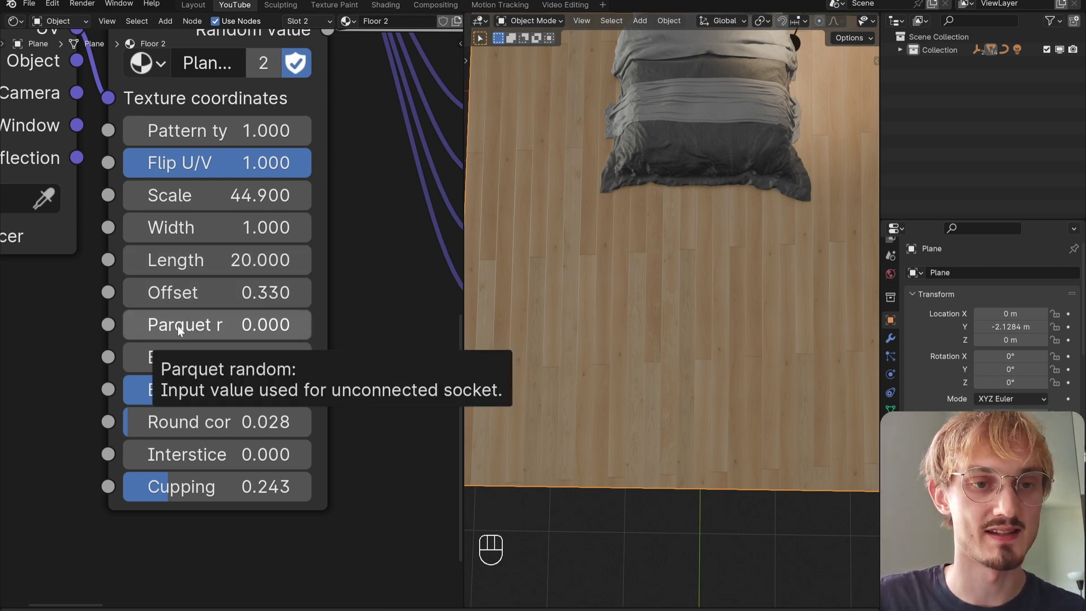
Set the Plank mapper's Parquet random to 0.199 and view the planks up close at a low angle.
drag(176, 325, 213, 324)
middle_drag(538, 320, 626, 258)
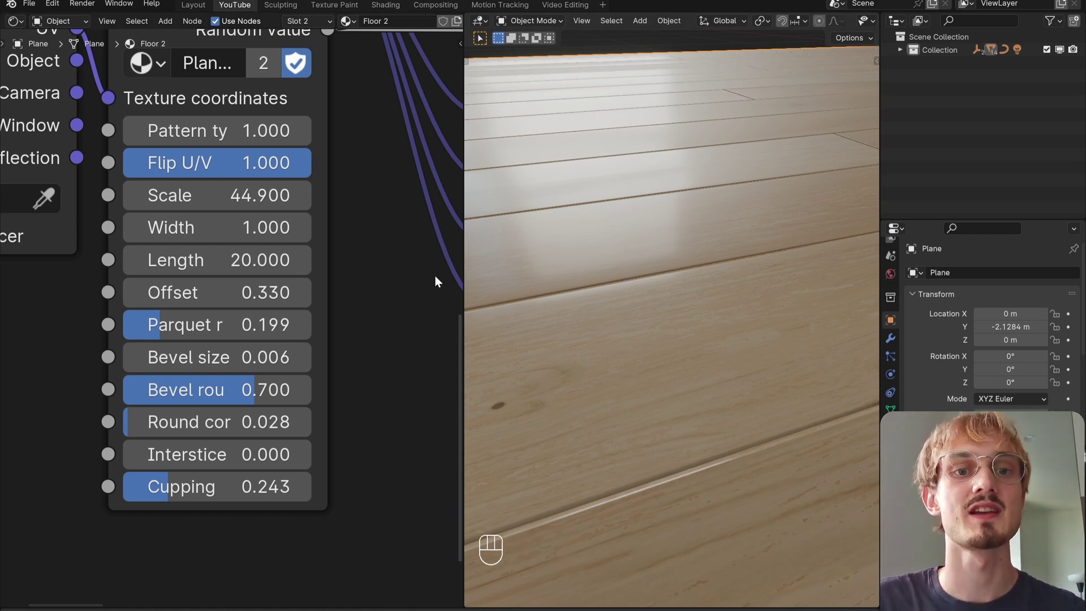
Move the Bump and Normal Map nodes down together to make room below the Multiply node.
scroll(434, 273, down, 10)
middle_drag(279, 332, 197, 317)
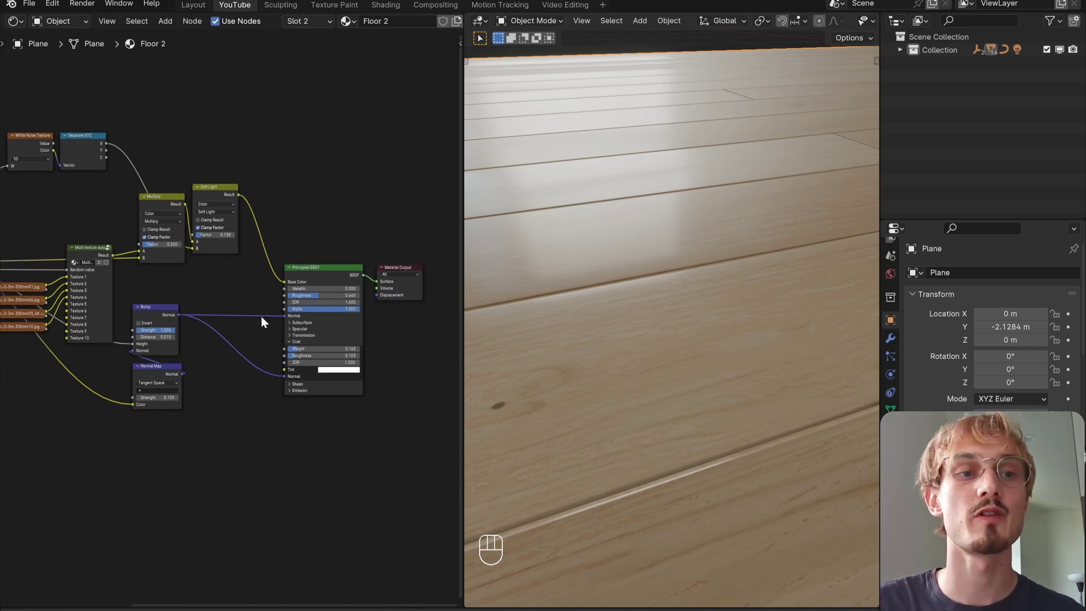
scroll(204, 277, up, 4)
middle_drag(213, 293, 266, 264)
scroll(149, 239, up, 2)
middle_drag(153, 239, 165, 220)
drag(267, 249, 193, 415)
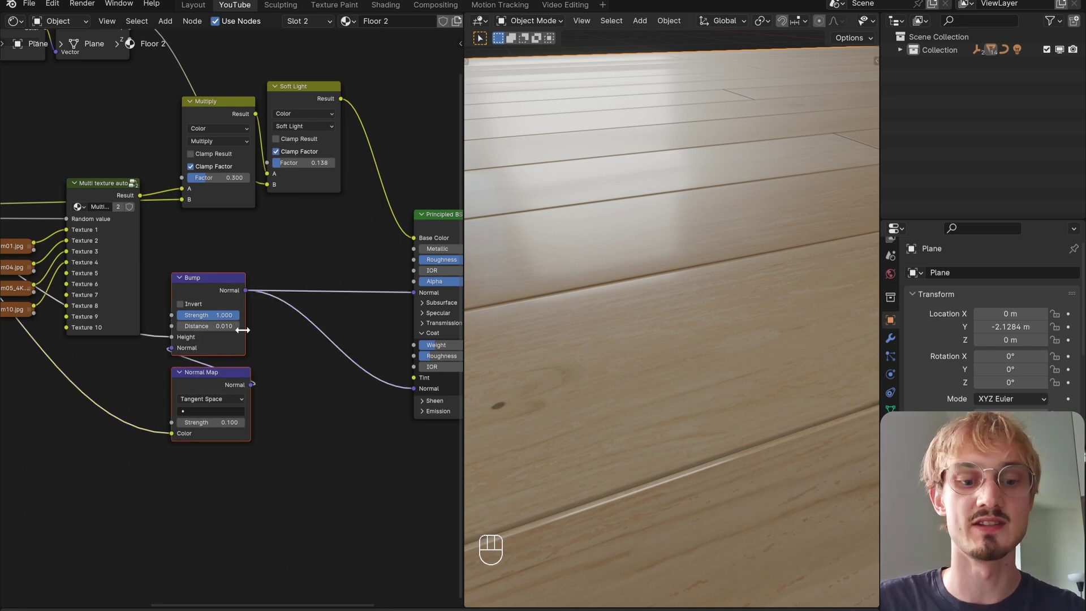
key(g)
click(294, 436)
click(241, 340)
scroll(231, 323, up, 3)
click(216, 274)
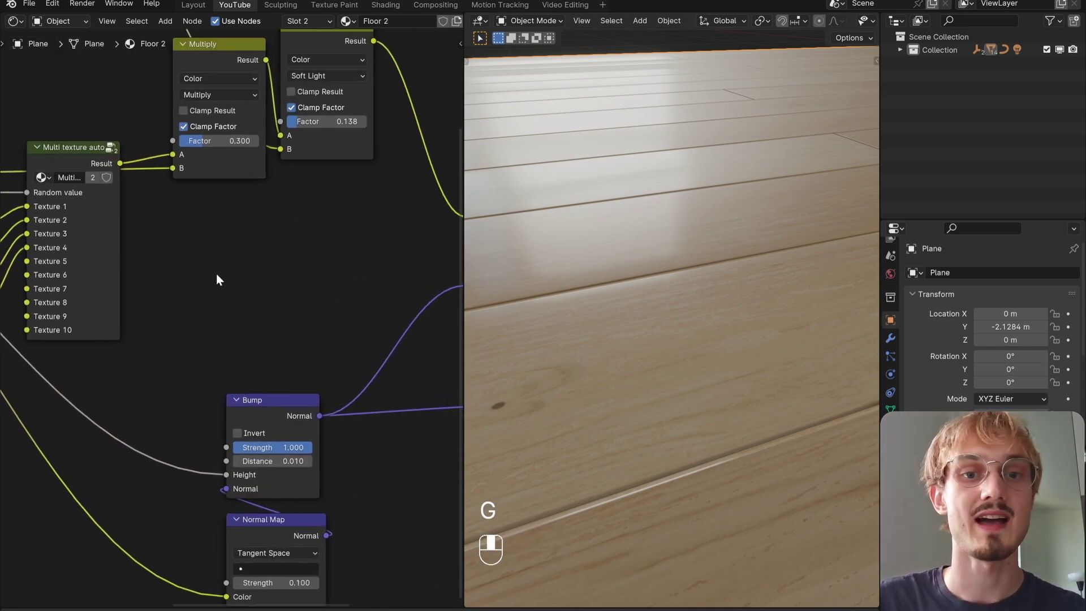
Add a second Bump node with the Multi texture Result feeding Height and the existing Bump's Normal feeding its Normal input.
drag(121, 165, 197, 248)
text(bu)
key(Return)
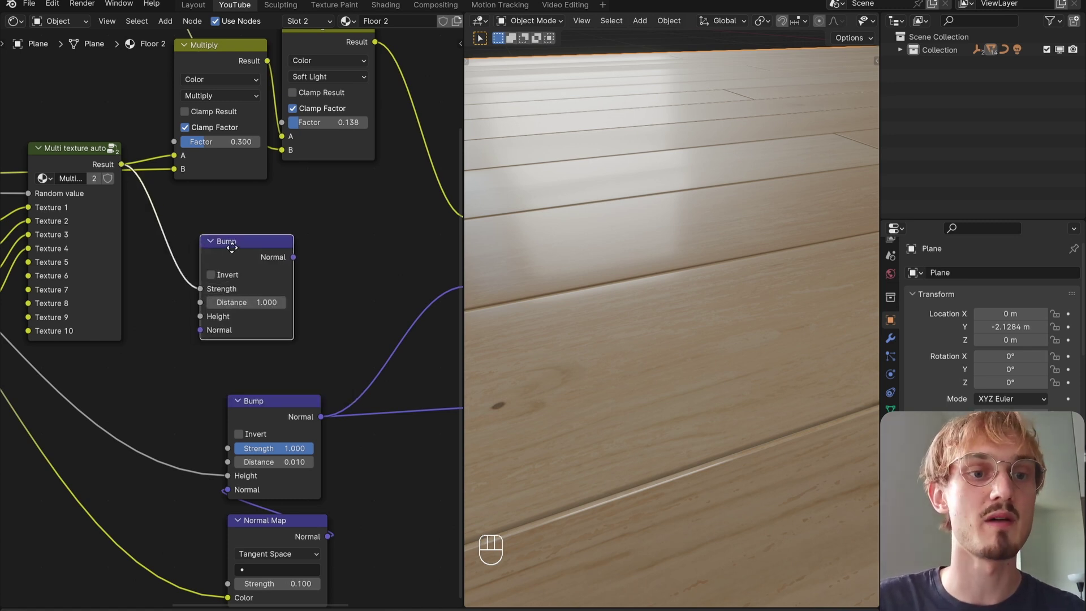
click(238, 247)
ctrl+drag(241, 288, 241, 317)
drag(318, 416, 313, 412)
drag(265, 358, 241, 329)
Set the new Bump node's Distance to 0.01 and, previewing its Normal output, its Strength to 0.525.
click(293, 303)
text(.01)
key(Return)
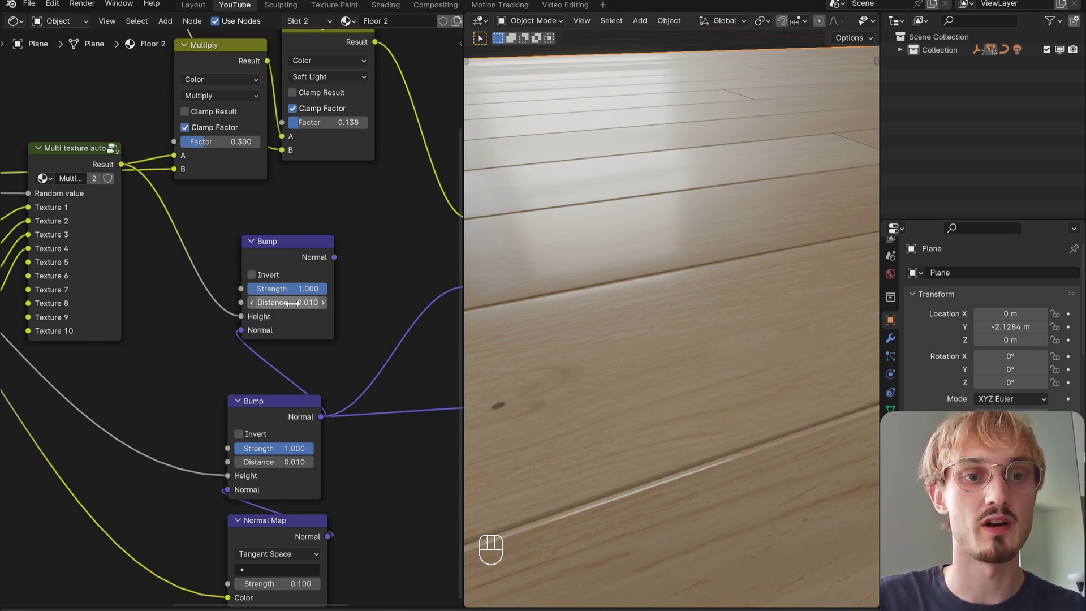
ctrl+shift+click(294, 253)
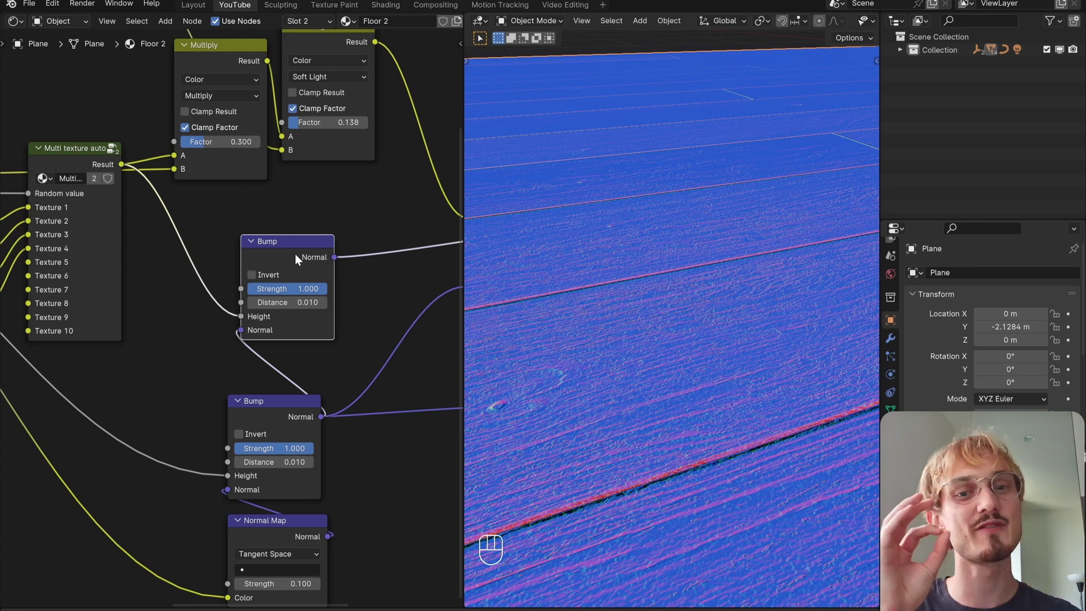
mouse_move(306, 288)
mouse_down()
mouse_move(264, 287)
mouse_move(289, 288)
mouse_up()
Connect the new Bump's Normal to the Principled BSDF's main Normal input and show the full material on the floor.
scroll(300, 346, down, 1)
middle_drag(301, 345, 252, 345)
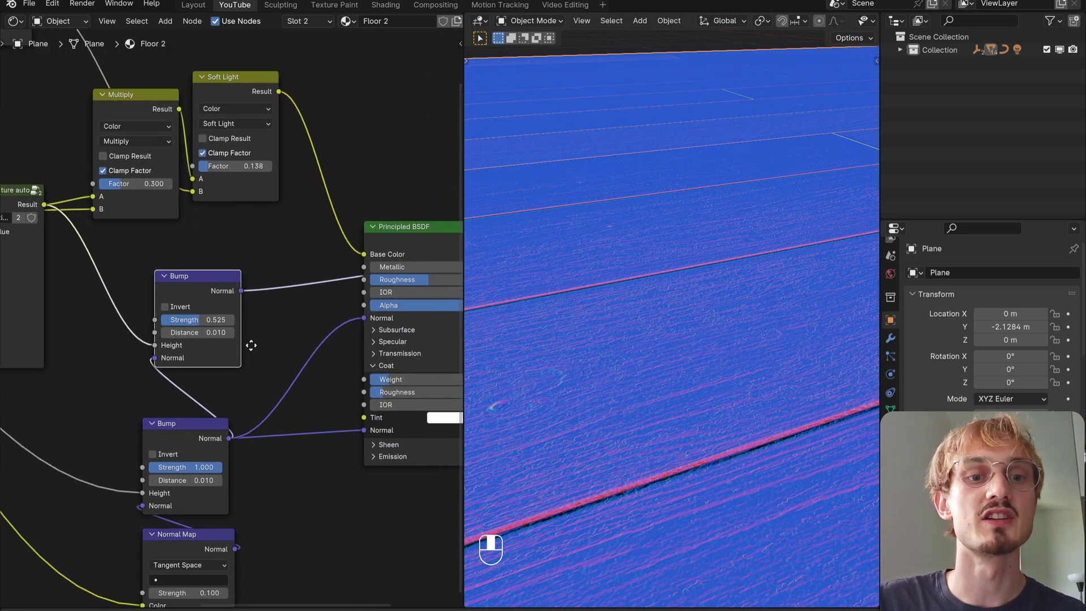
scroll(253, 345, up, 2)
middle_drag(292, 381, 194, 356)
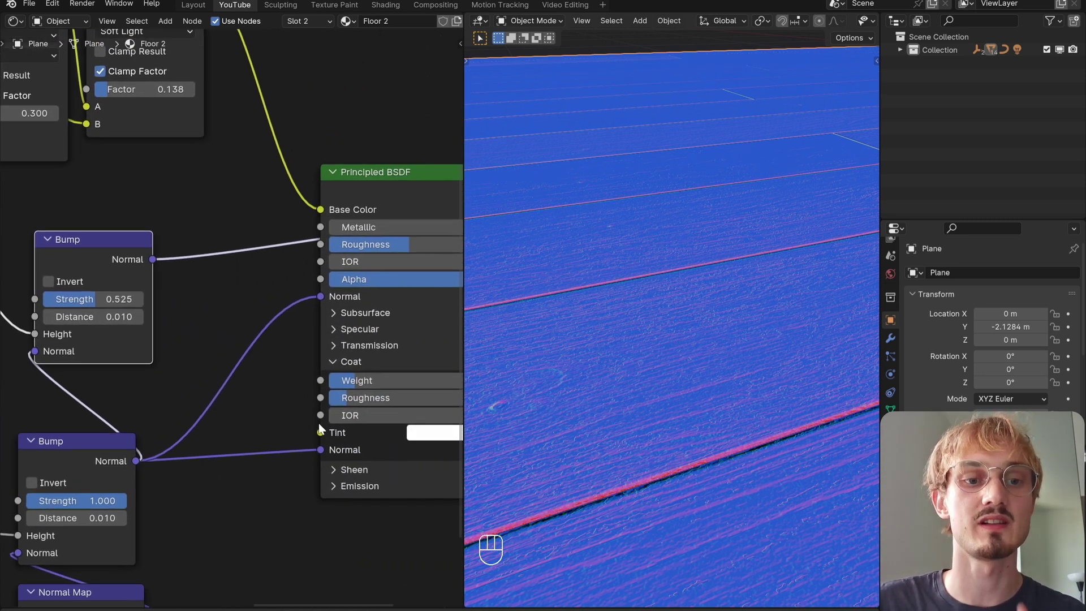
drag(153, 260, 321, 297)
middle_drag(369, 242, 338, 266)
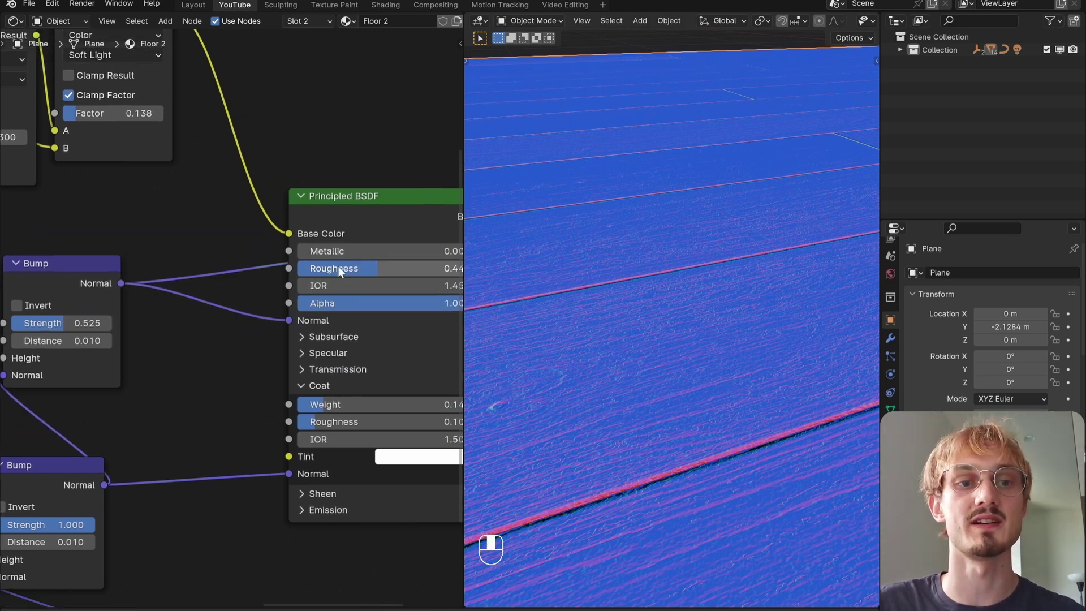
ctrl+shift+click(369, 202)
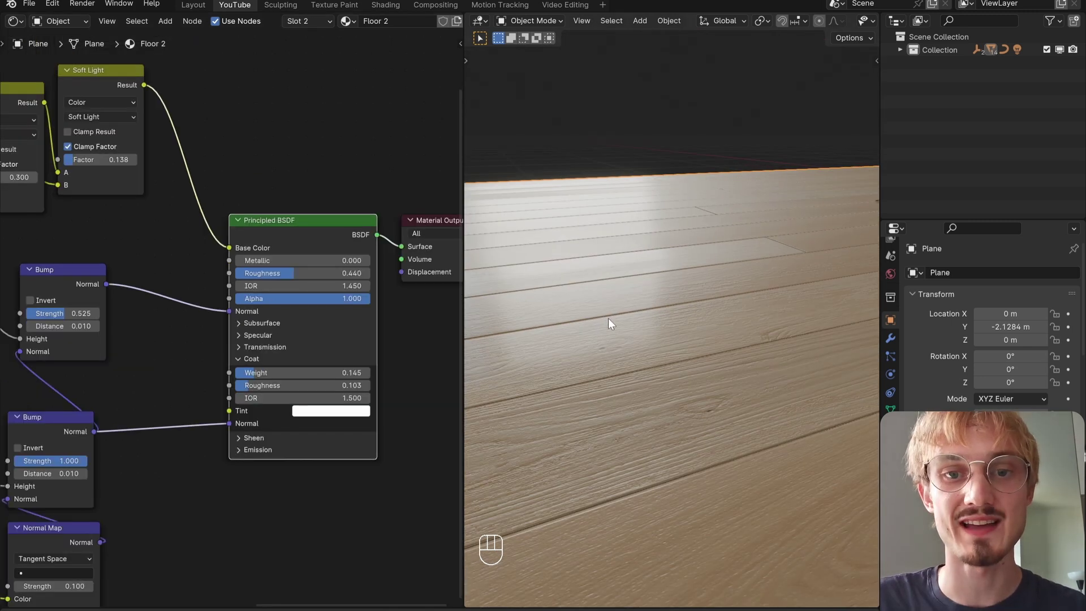
middle_drag(608, 318, 677, 346)
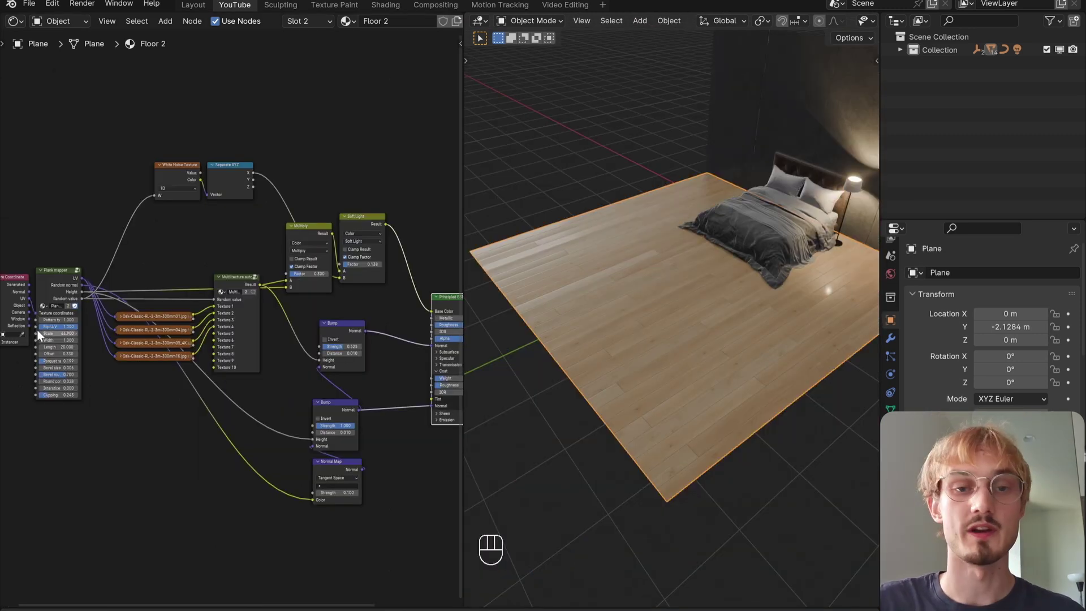
Set the Plank mapper's Pattern type to 2.
scroll(200, 368, up, 4)
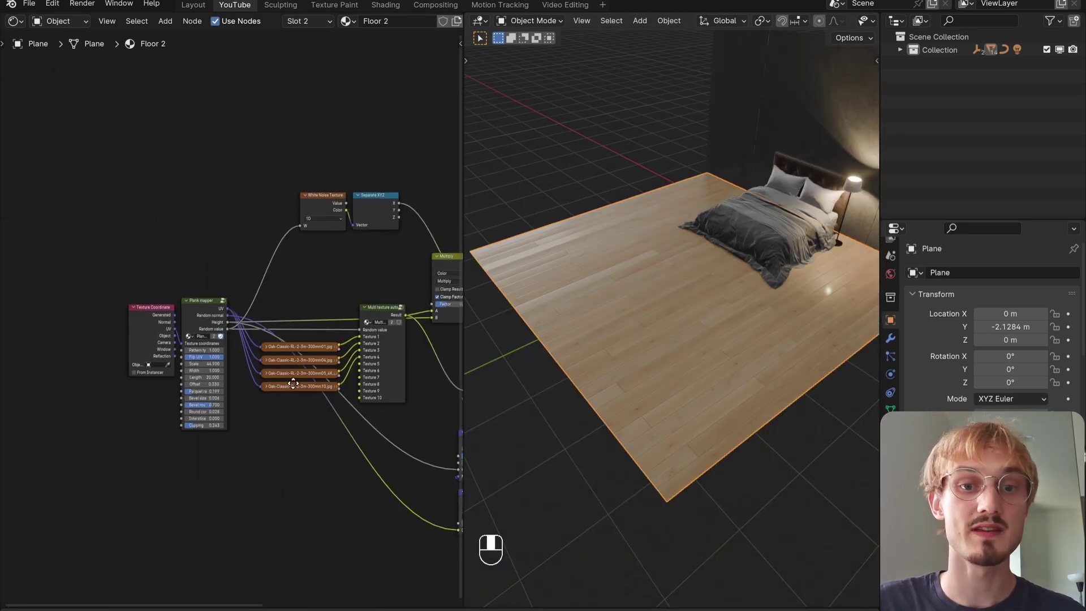
scroll(198, 369, up, 4)
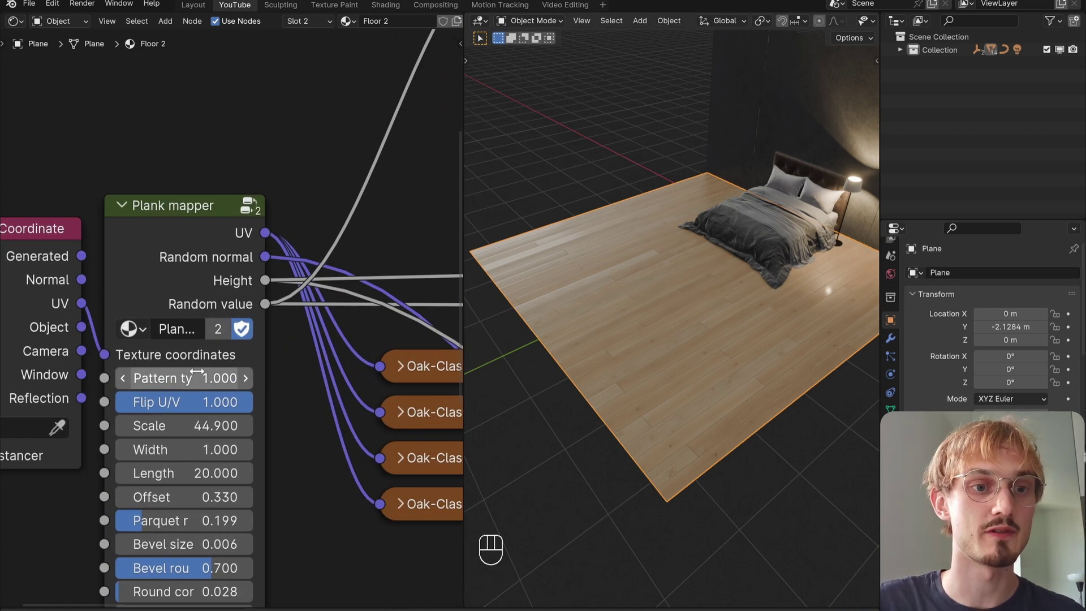
click(200, 354)
text(2)
key(Return)
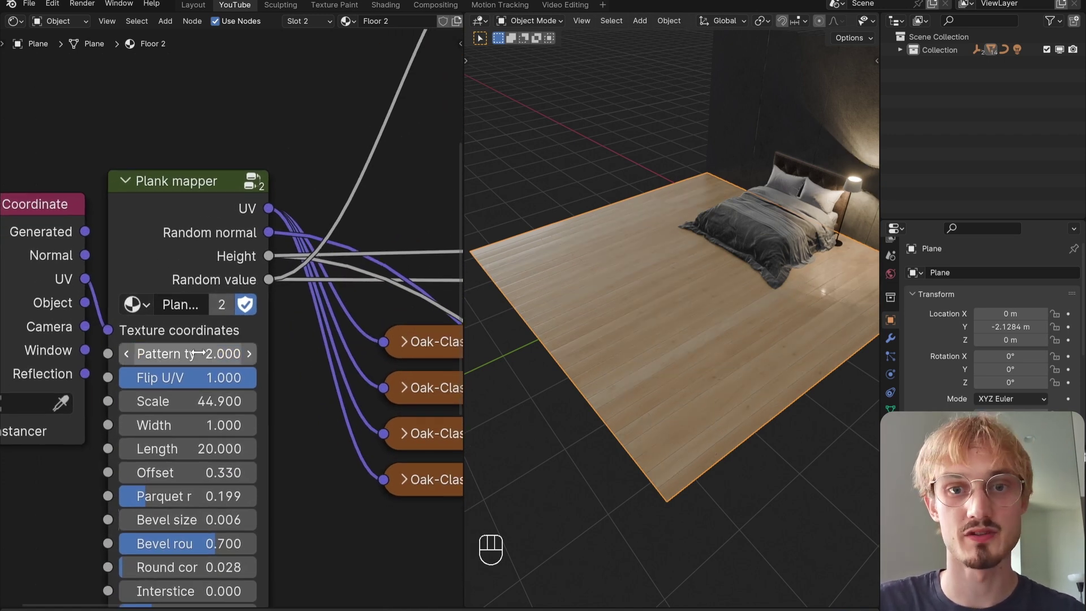
Set the Plank mapper's Offset to 5 and its Length to 5.
middle_drag(675, 303, 708, 364)
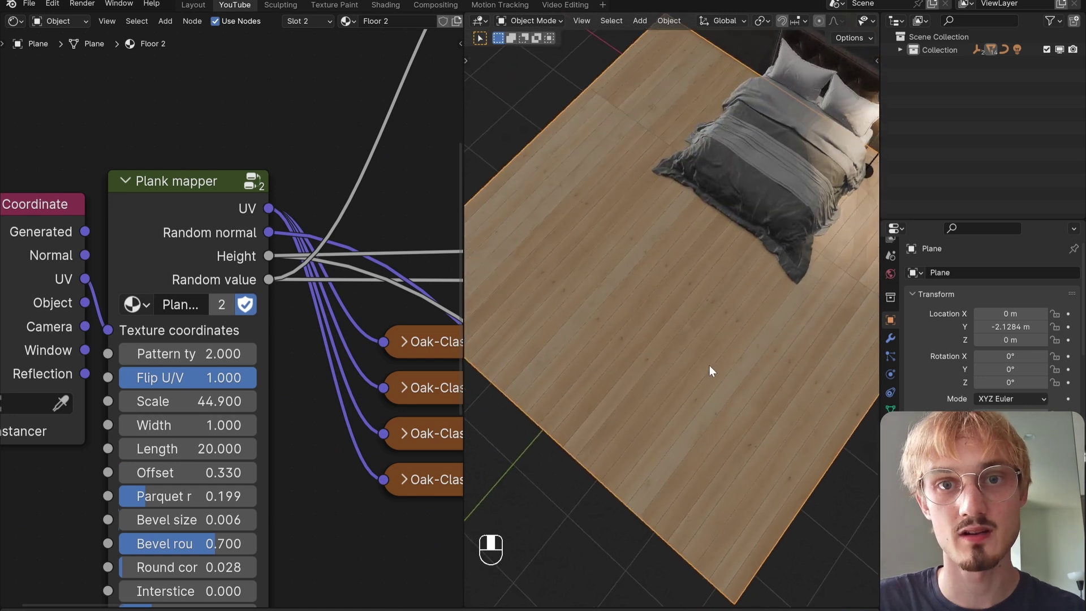
click(177, 474)
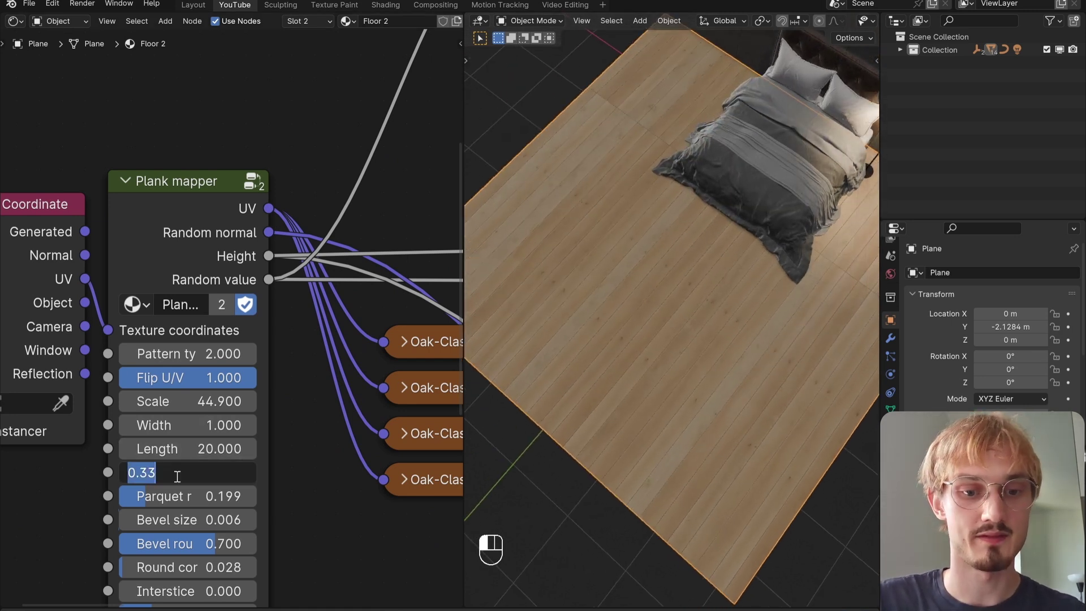
text(5)
key(Return)
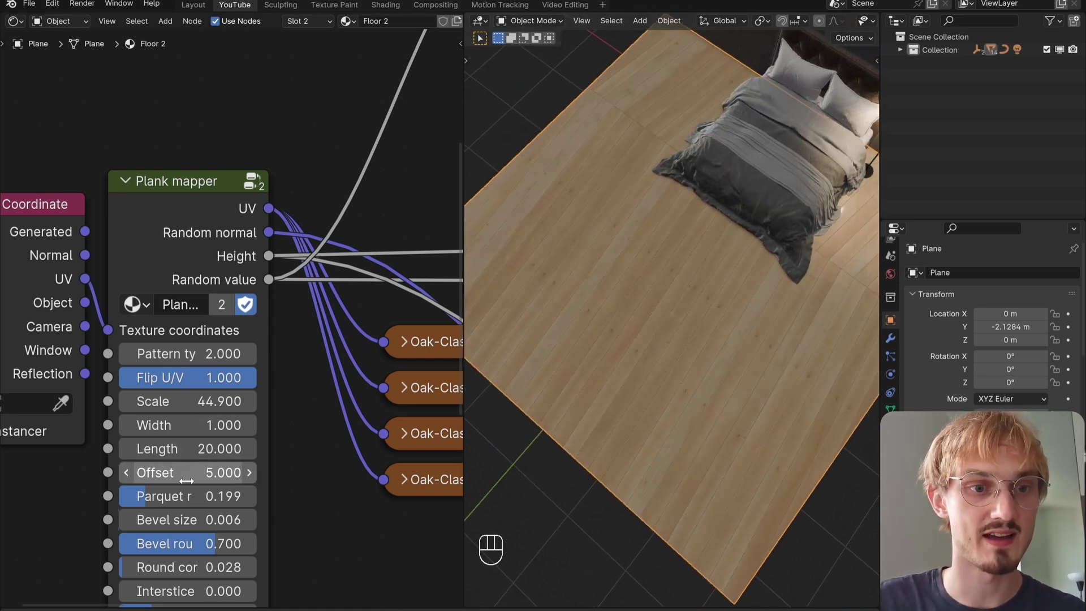
click(193, 455)
text(5)
key(Return)
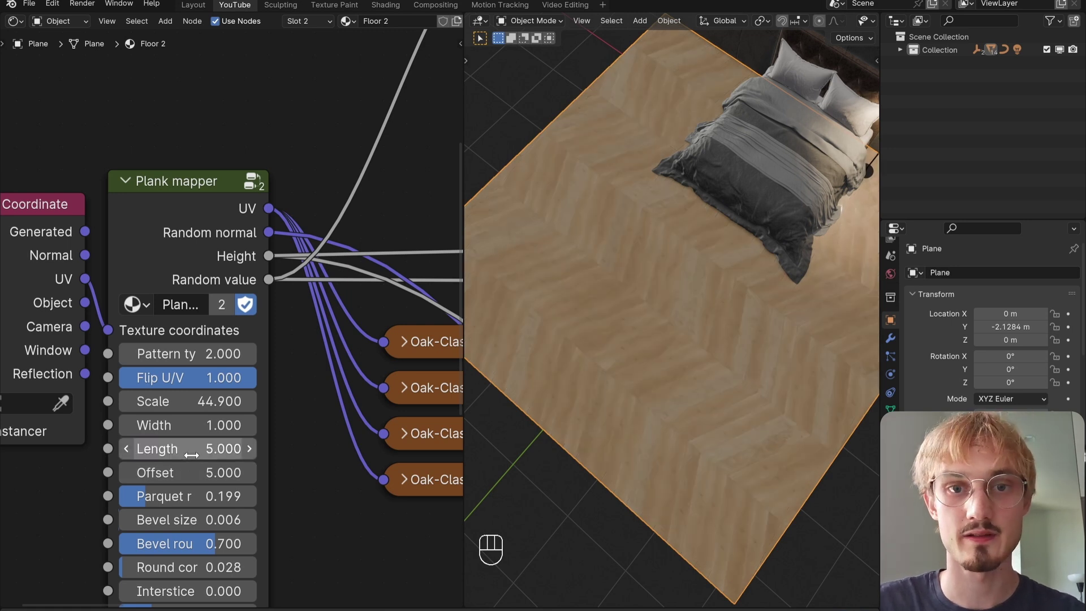
Inspect the floor pattern up close and set the Plank mapper's Pattern type to 3.
middle_drag(609, 363, 589, 247)
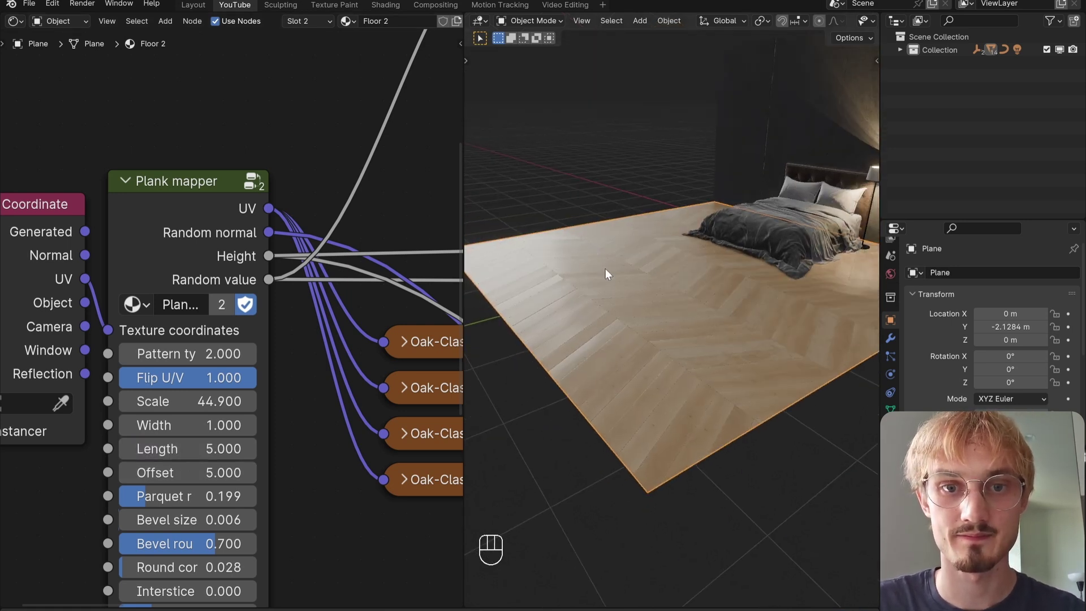
scroll(608, 272, up, 5)
shift+middle_drag(618, 284, 616, 325)
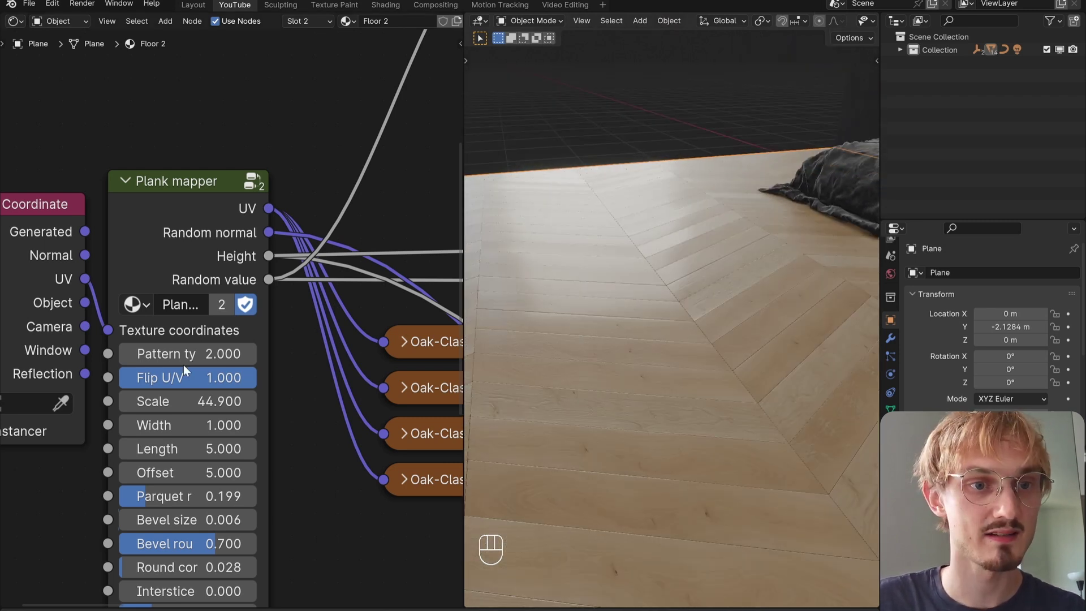
click(189, 359)
text(3)
key(Return)
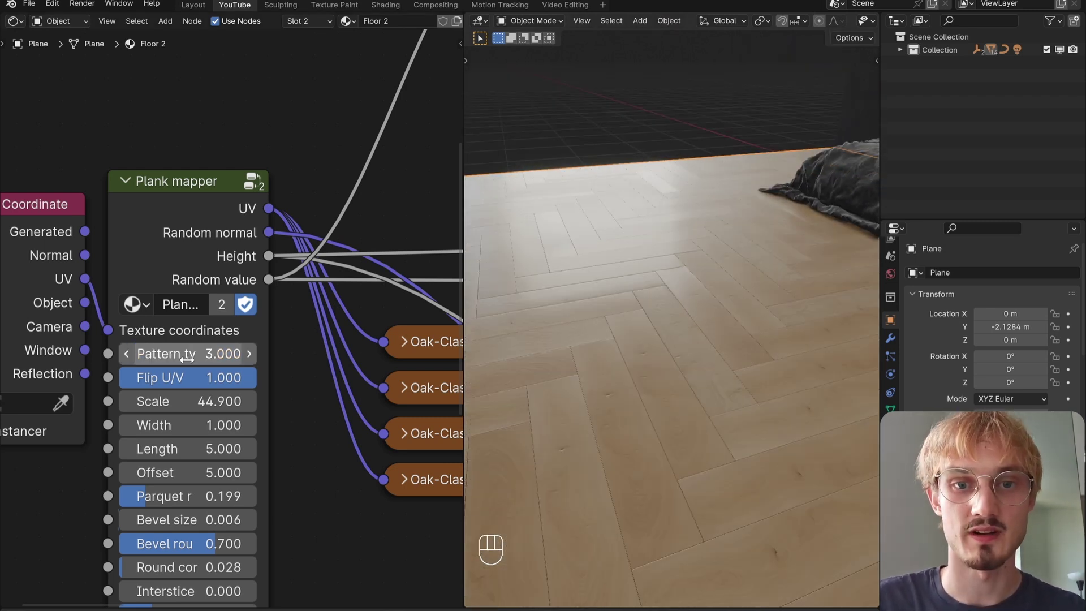
Move the Texture Coordinate node away from the Plank mapper and insert a Mapping node on the UV link between them.
middle_drag(517, 367, 579, 395)
scroll(123, 407, down, 1)
scroll(122, 407, down, 1)
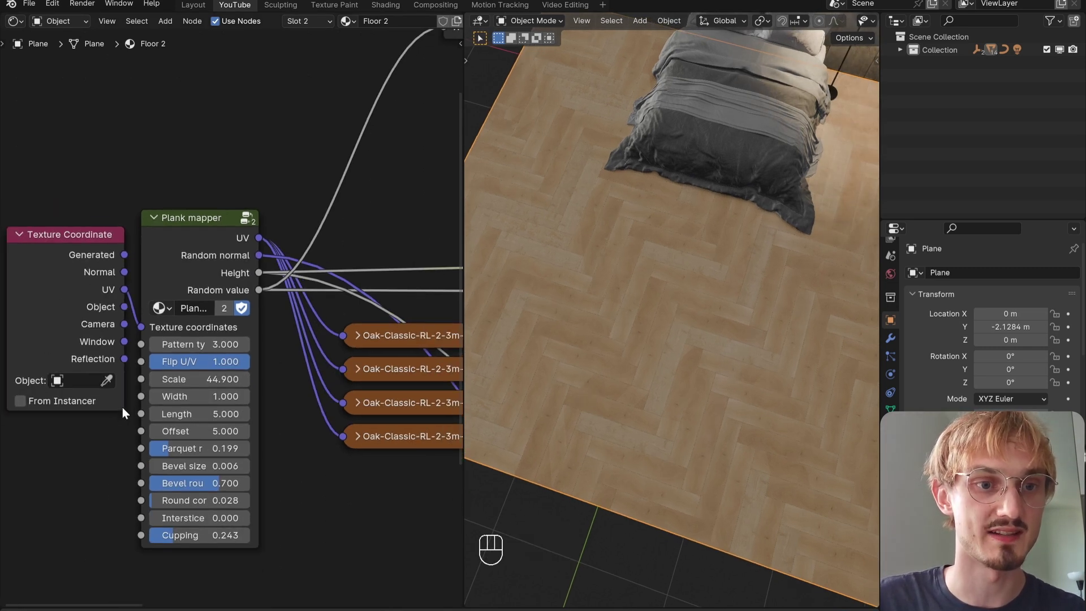
middle_drag(168, 402, 287, 434)
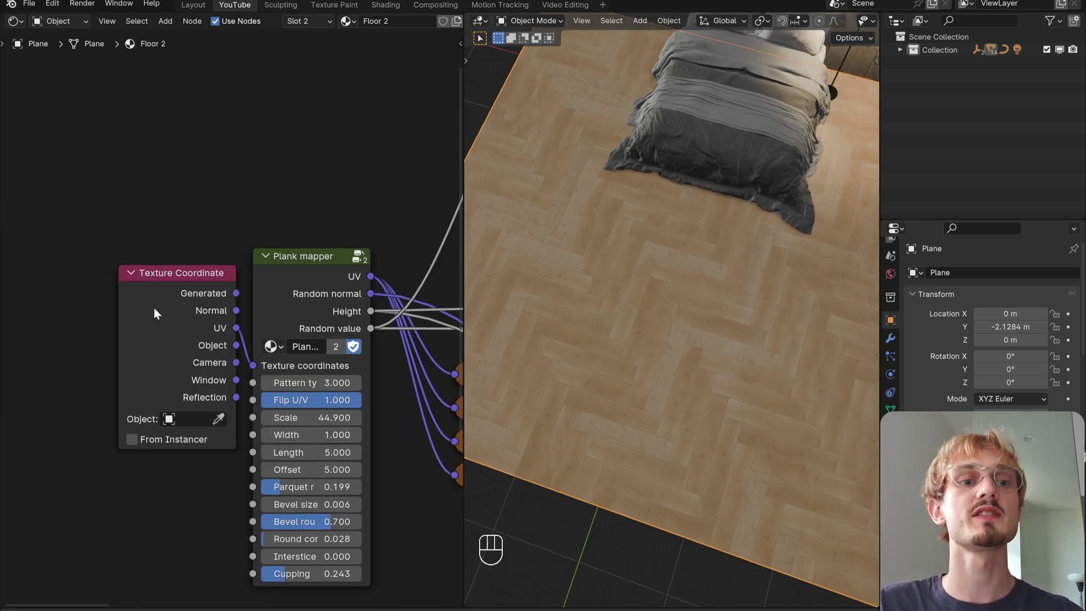
drag(175, 317, 8, 318)
key(shift+a)
text(mapping)
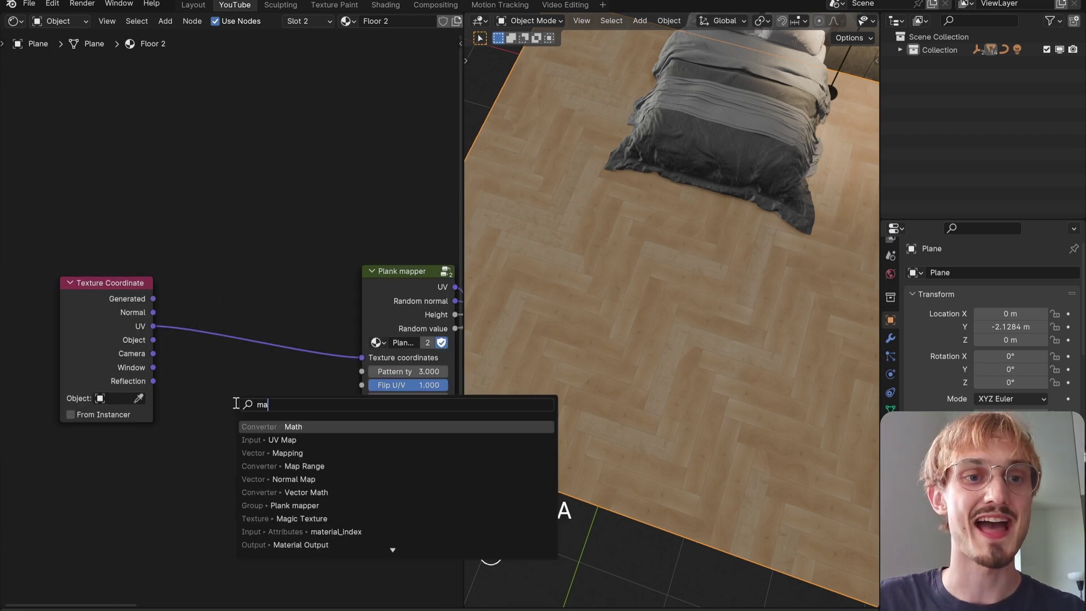
key(Return)
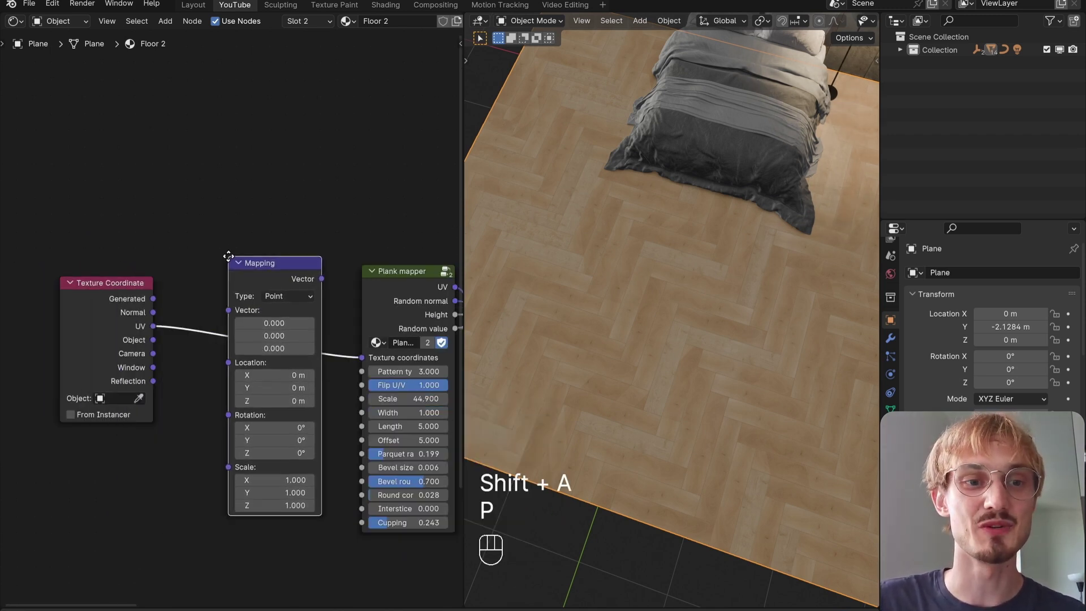
click(263, 334)
Set the Mapping node's Z rotation to 45° and compare the floor with the node muted and unmuted.
click(272, 415)
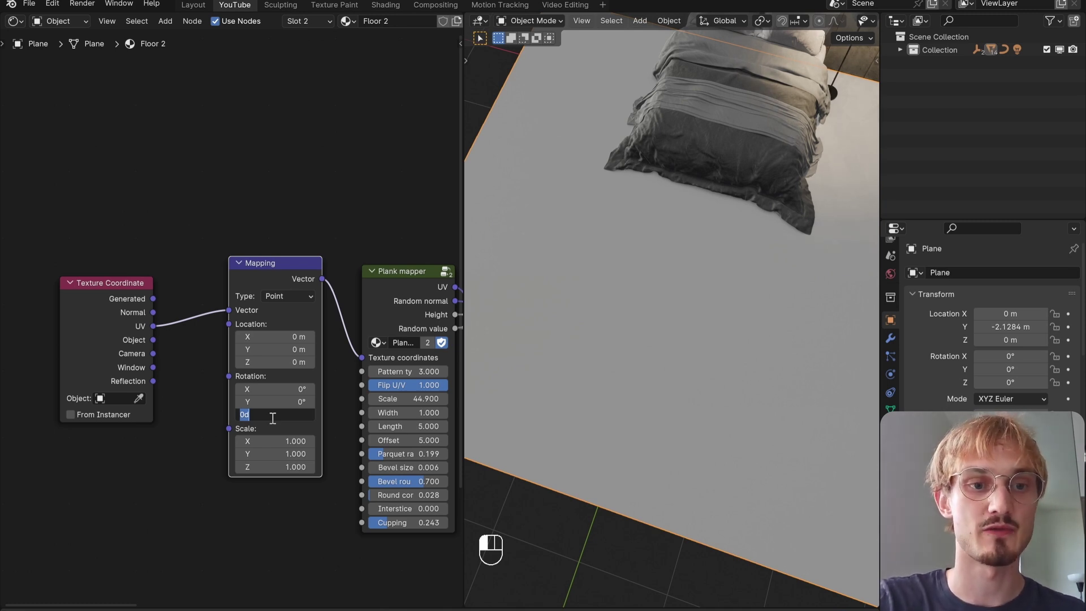
text(45)
key(Return)
key(m)
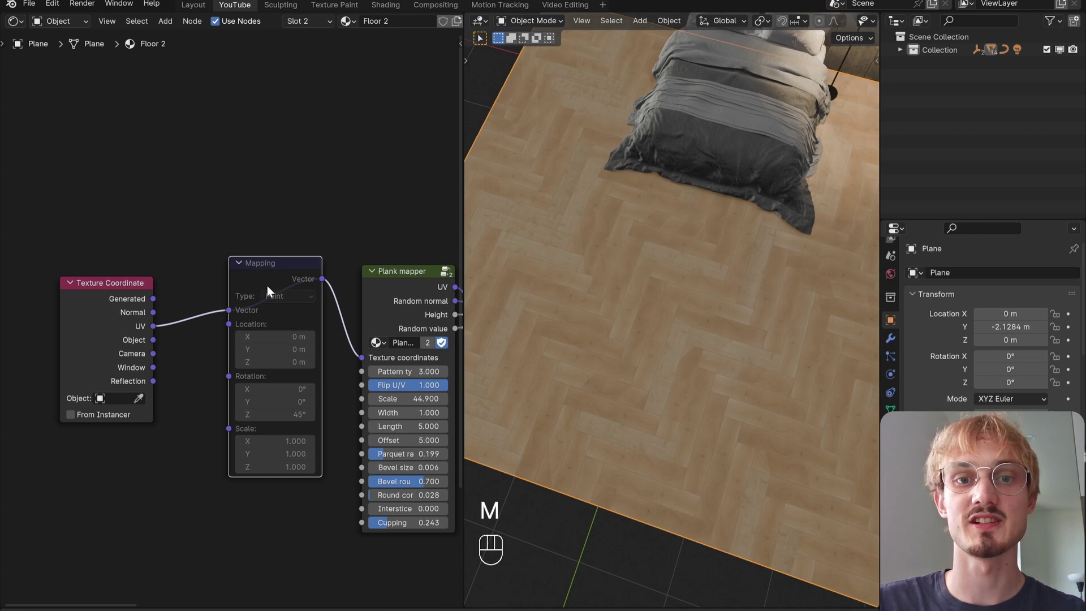
key(m)
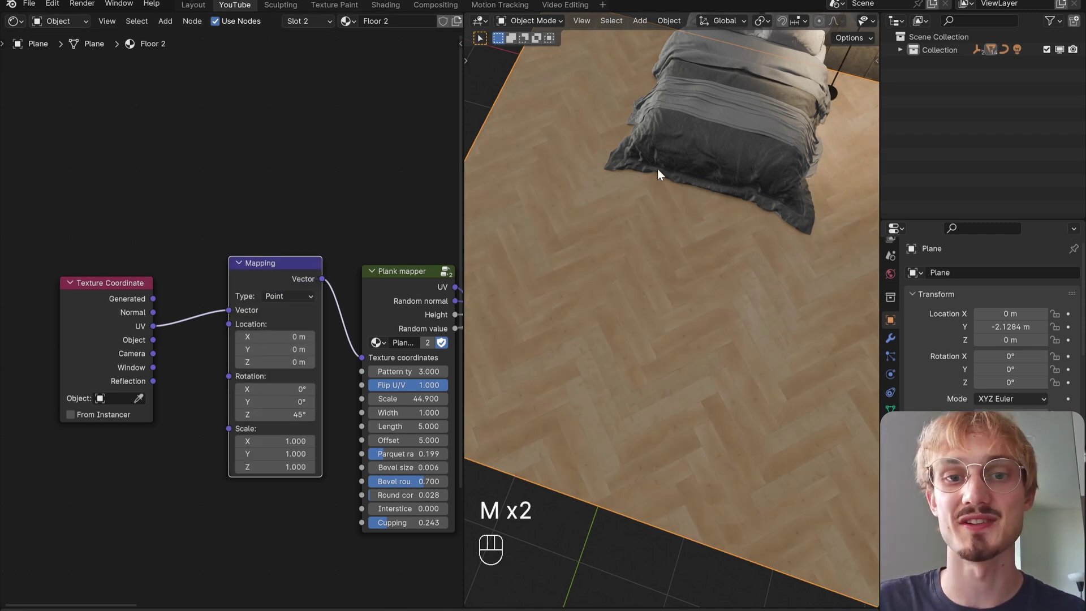
mouse_move(713, 243)
shift+middle_down()
mouse_move(691, 246)
mouse_move(616, 317)
mouse_move(647, 291)
mouse_move(748, 262)
mouse_move(722, 269)
mouse_move(729, 260)
mouse_move(701, 242)
shift+middle_up()
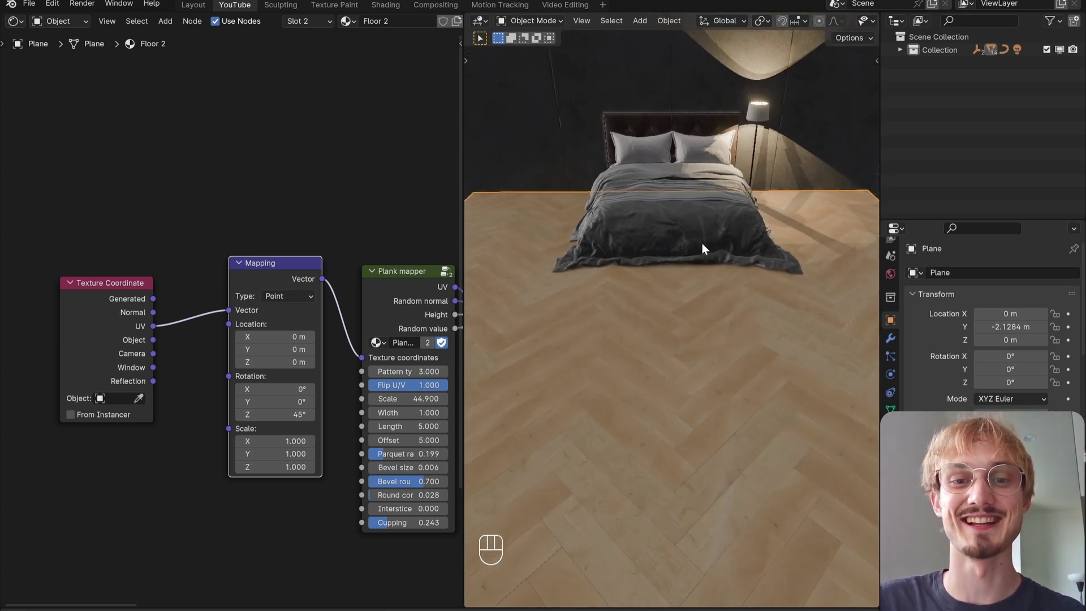
Open the Plank mapper node group and examine its pattern, Flip U/V, Mirror UV random and Random normal nodes.
middle_drag(402, 295, 273, 247)
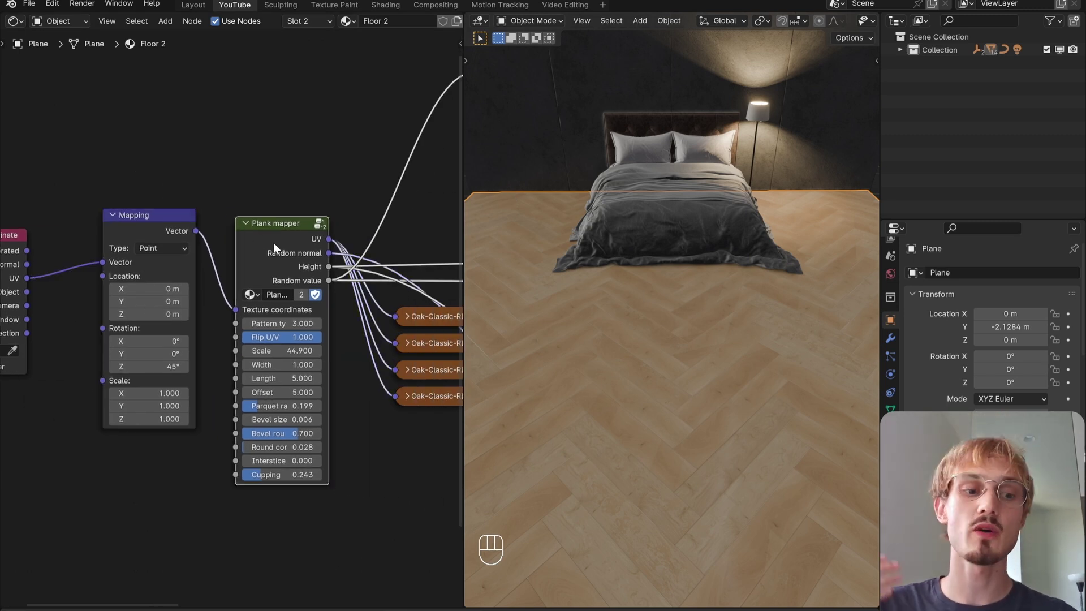
key(Tab)
scroll(273, 243, down, 3)
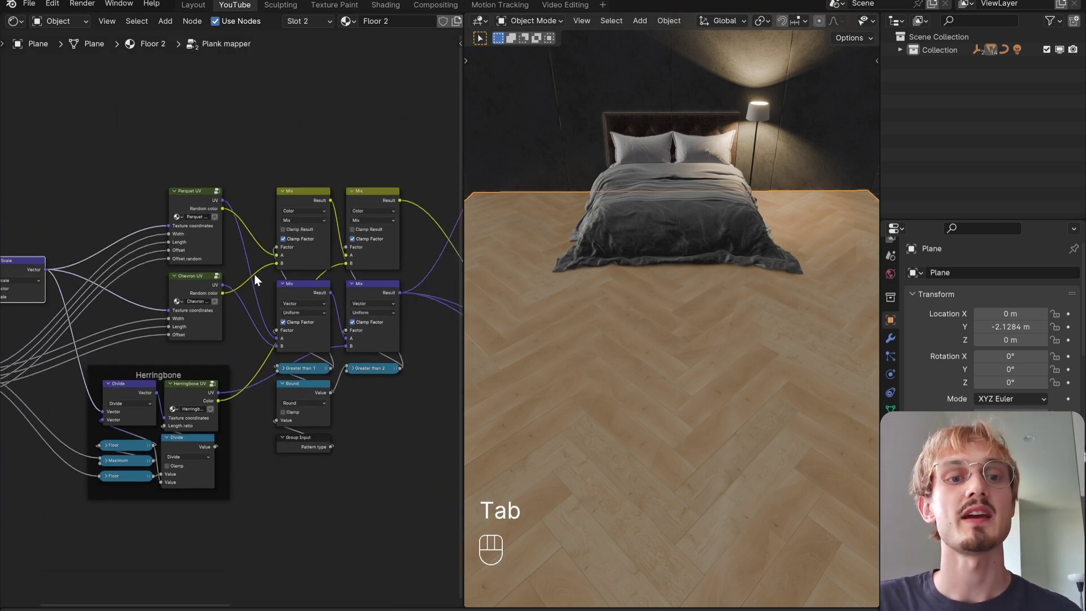
middle_drag(137, 247, 150, 235)
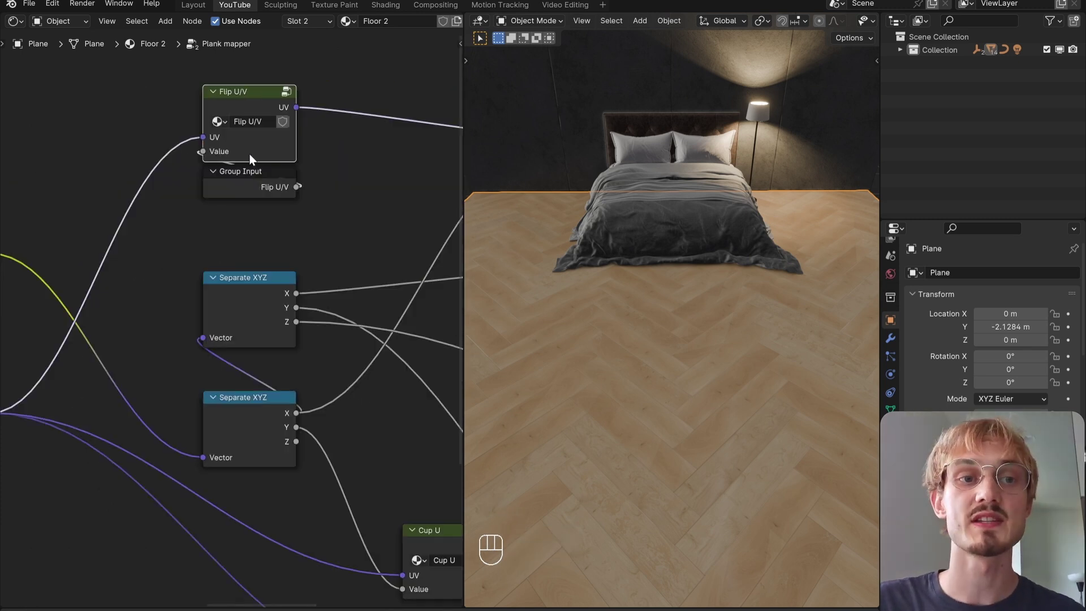
scroll(243, 226, up, 2)
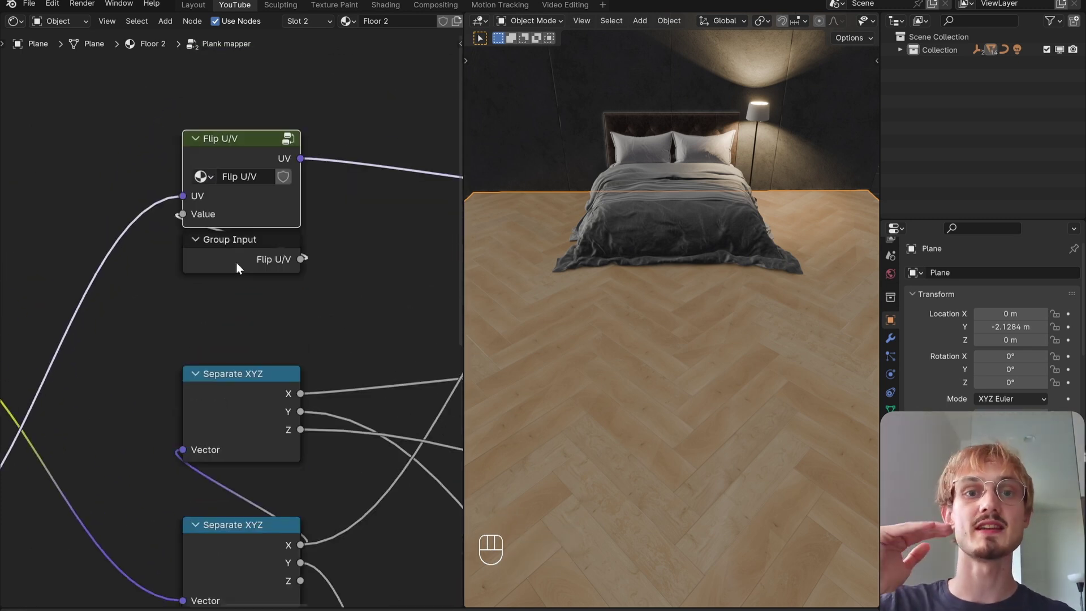
click(276, 212)
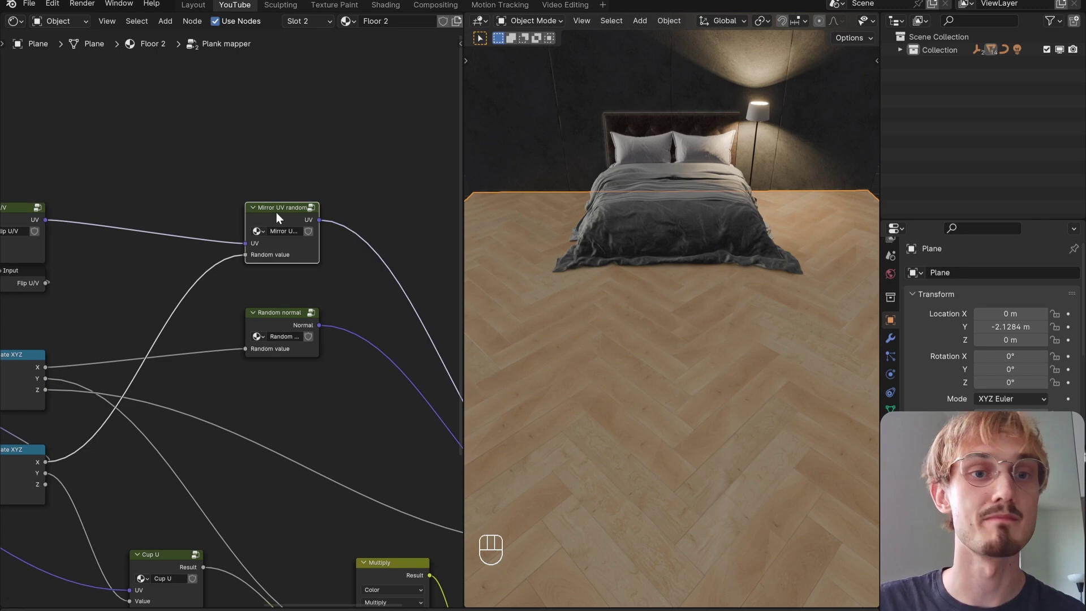
scroll(276, 212, down, 2)
scroll(206, 324, up, 3)
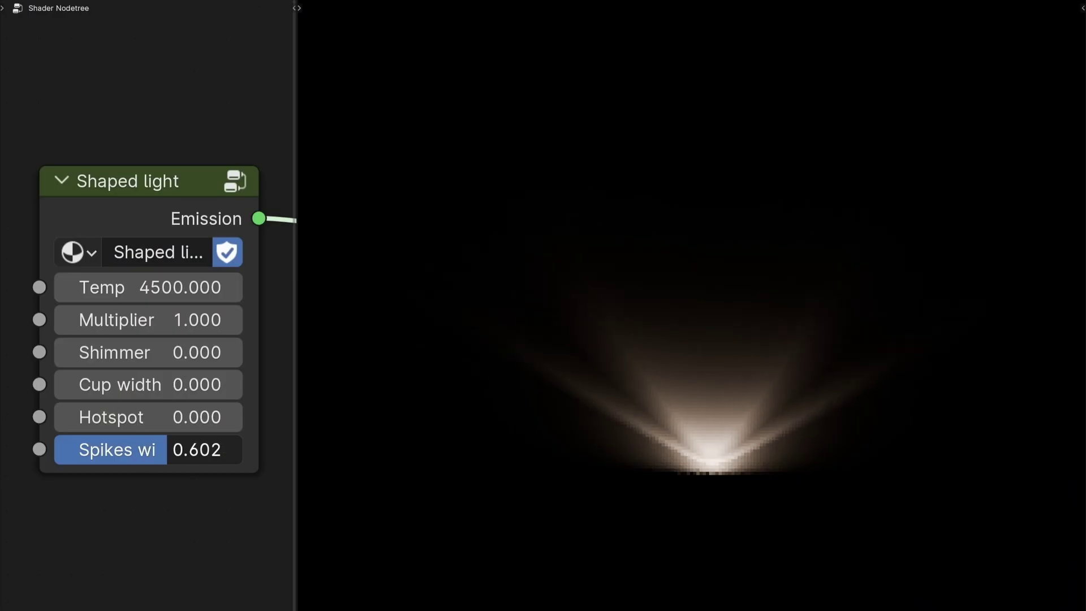
Adjust the Shaped light node's Spikes width, Cup width and Shimmer values.
drag(148, 449, 187, 449)
drag(148, 385, 164, 417)
drag(148, 353, 192, 353)
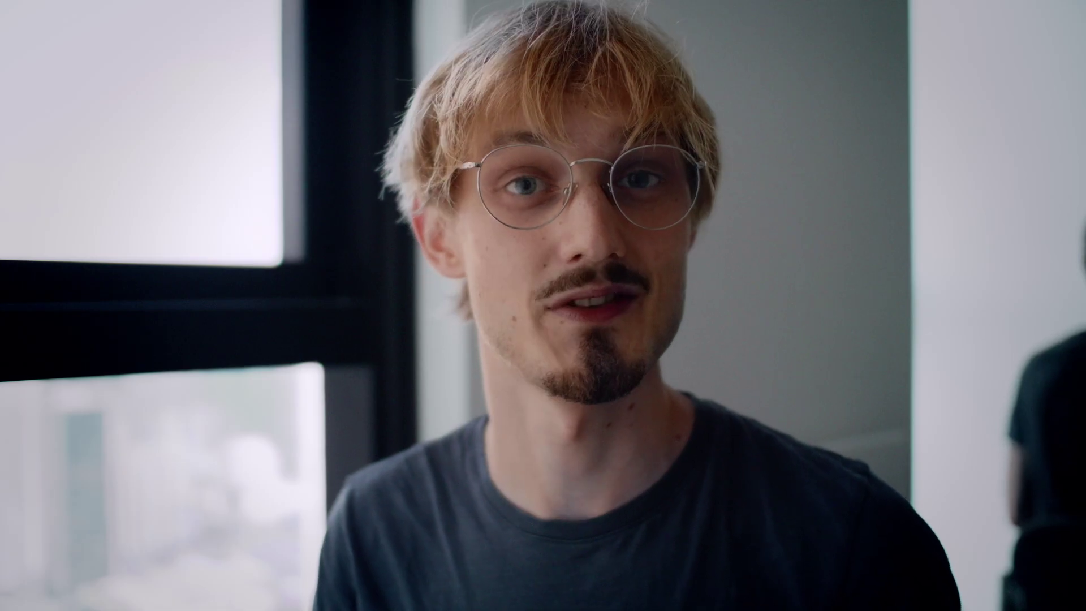